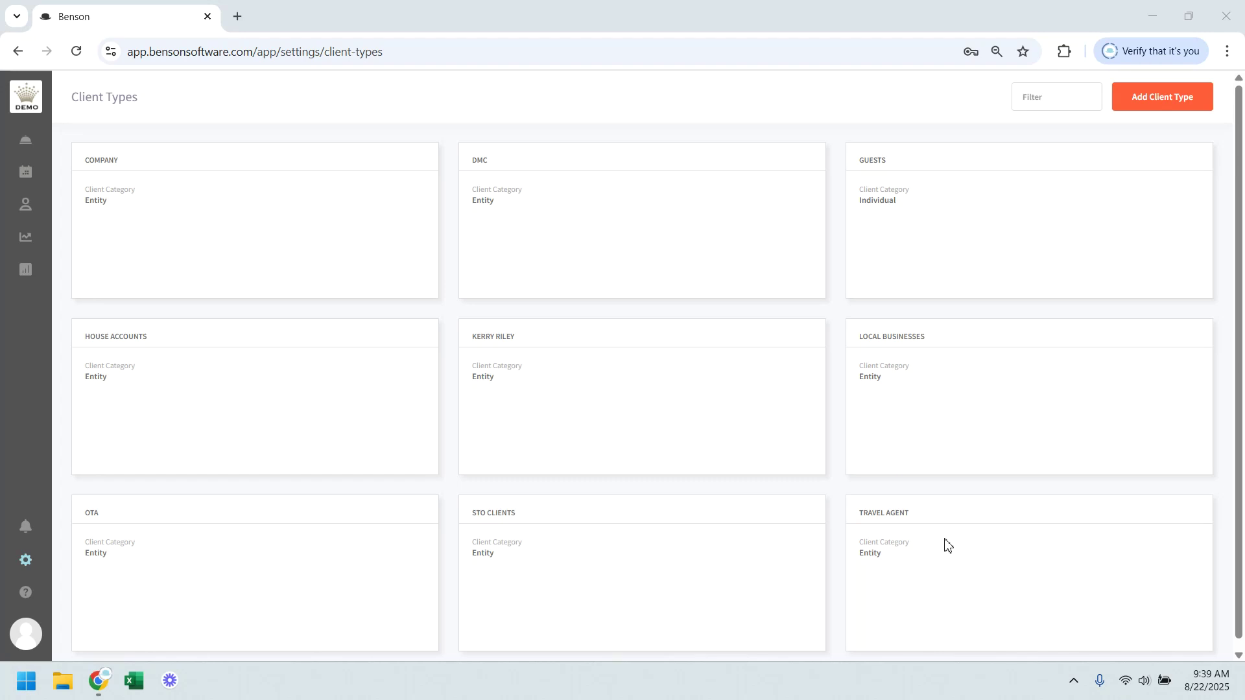
- Open the Client Types page in the settings
click(25, 560)
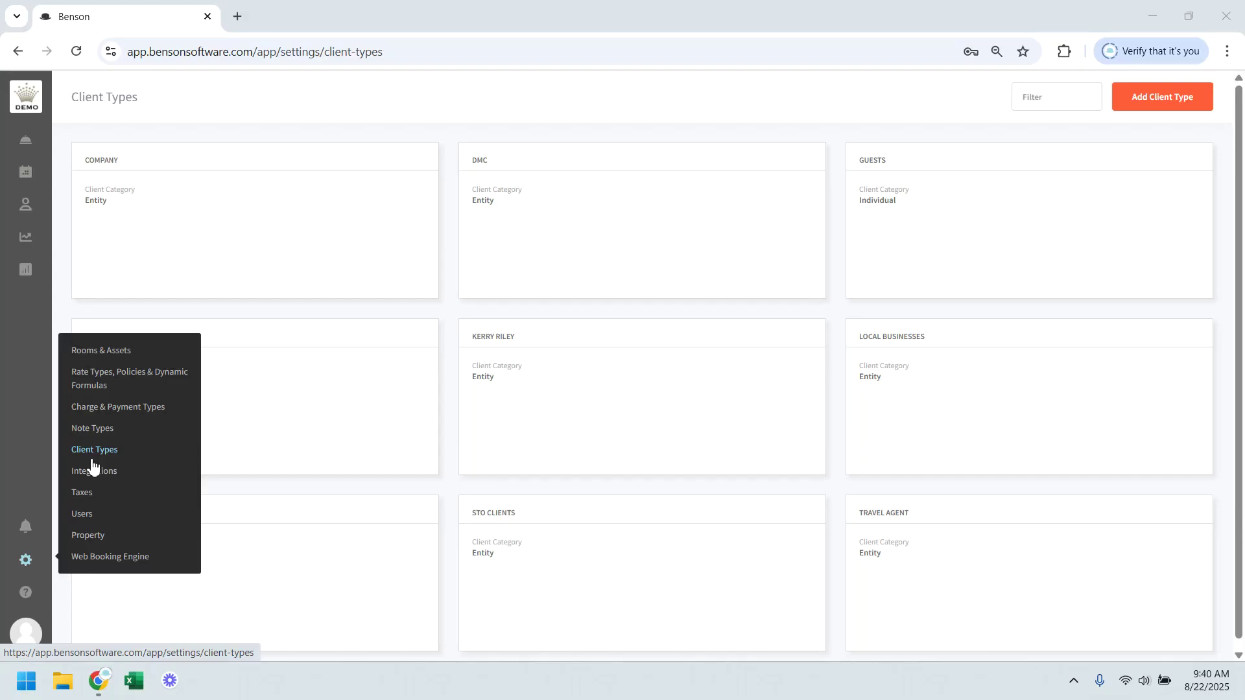
mouse_move(24, 563)
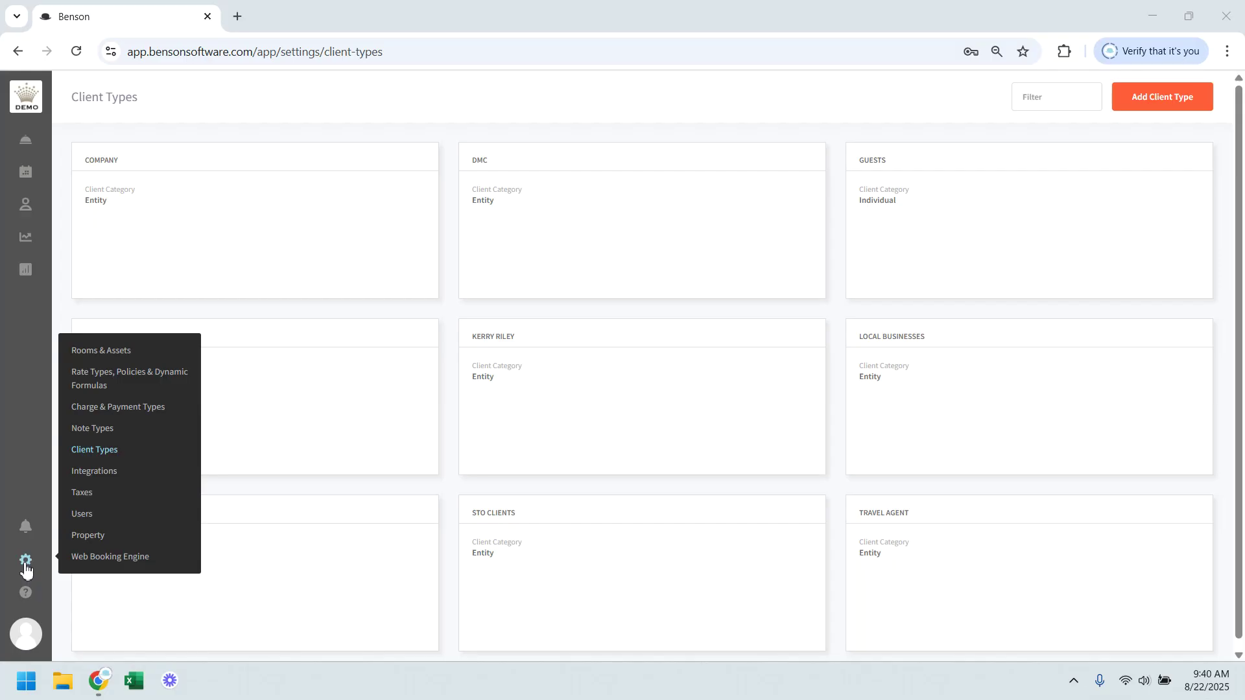
click(101, 456)
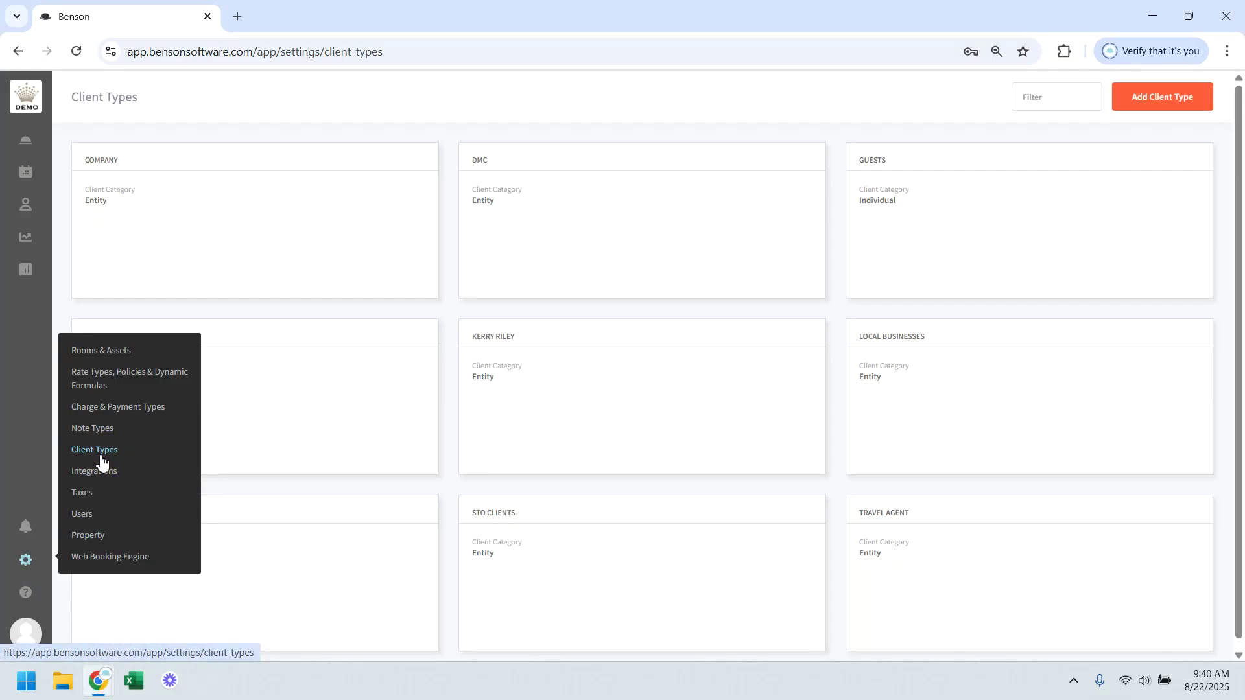
- Start a new client type and name it Corporate
mouse_move(574, 247)
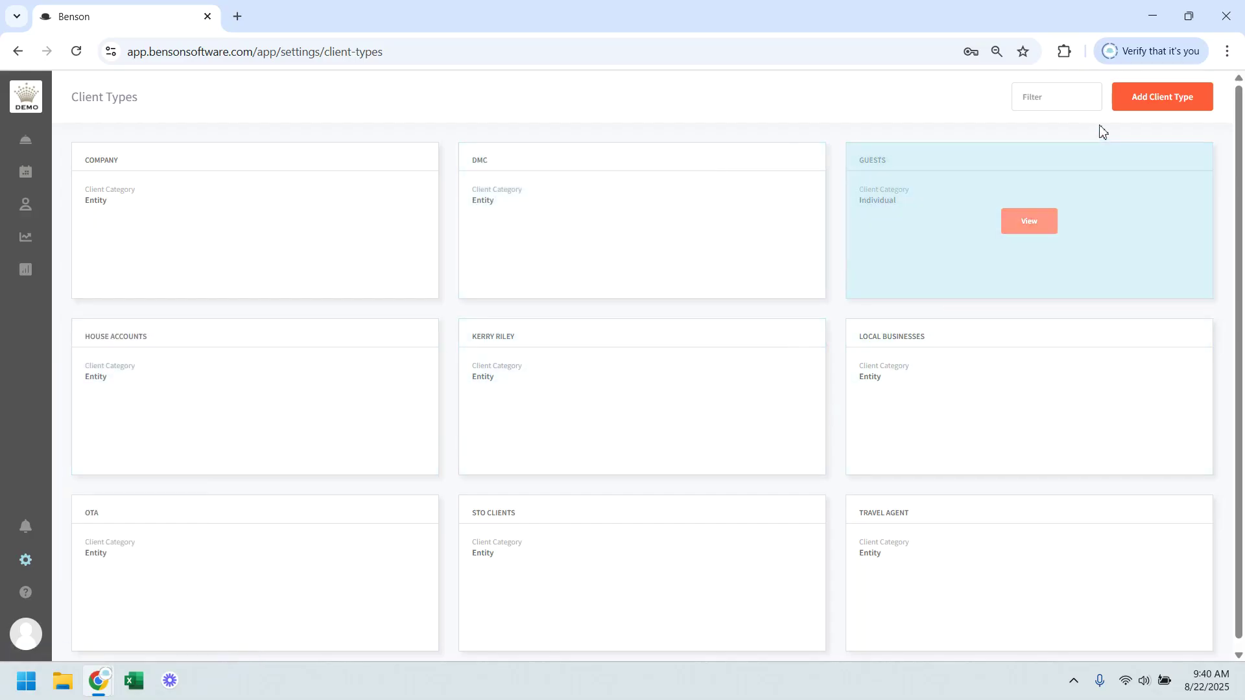
click(1164, 101)
click(564, 206)
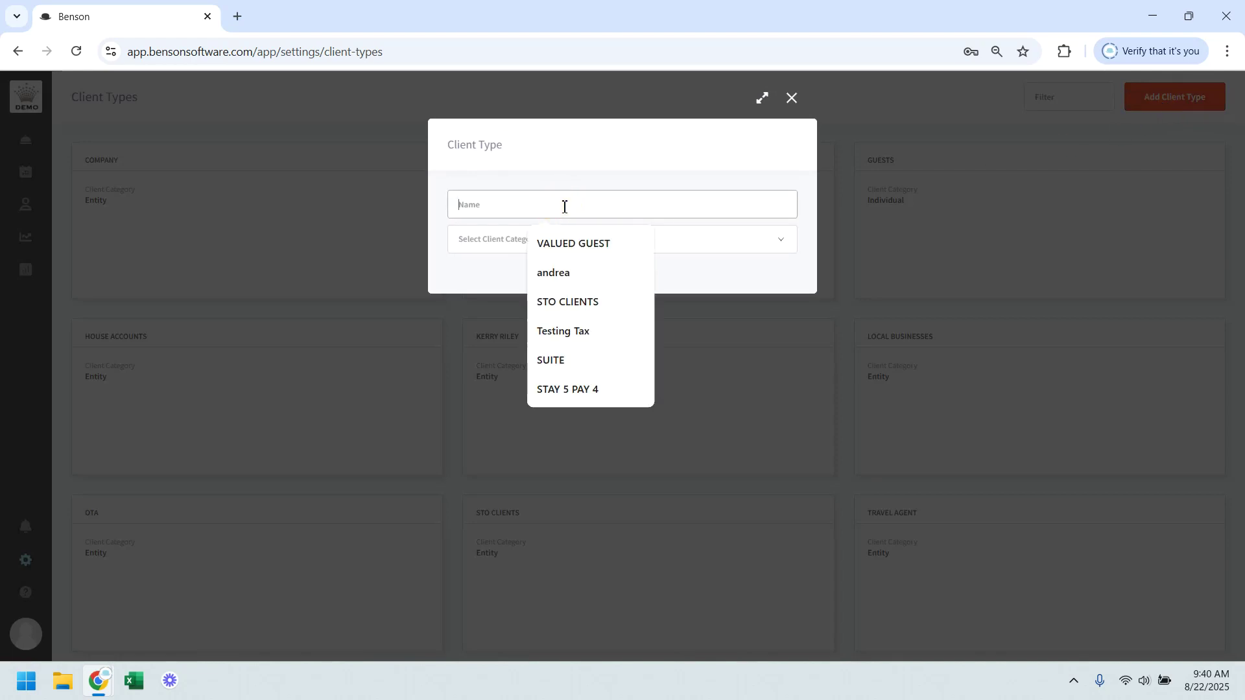
text(c)
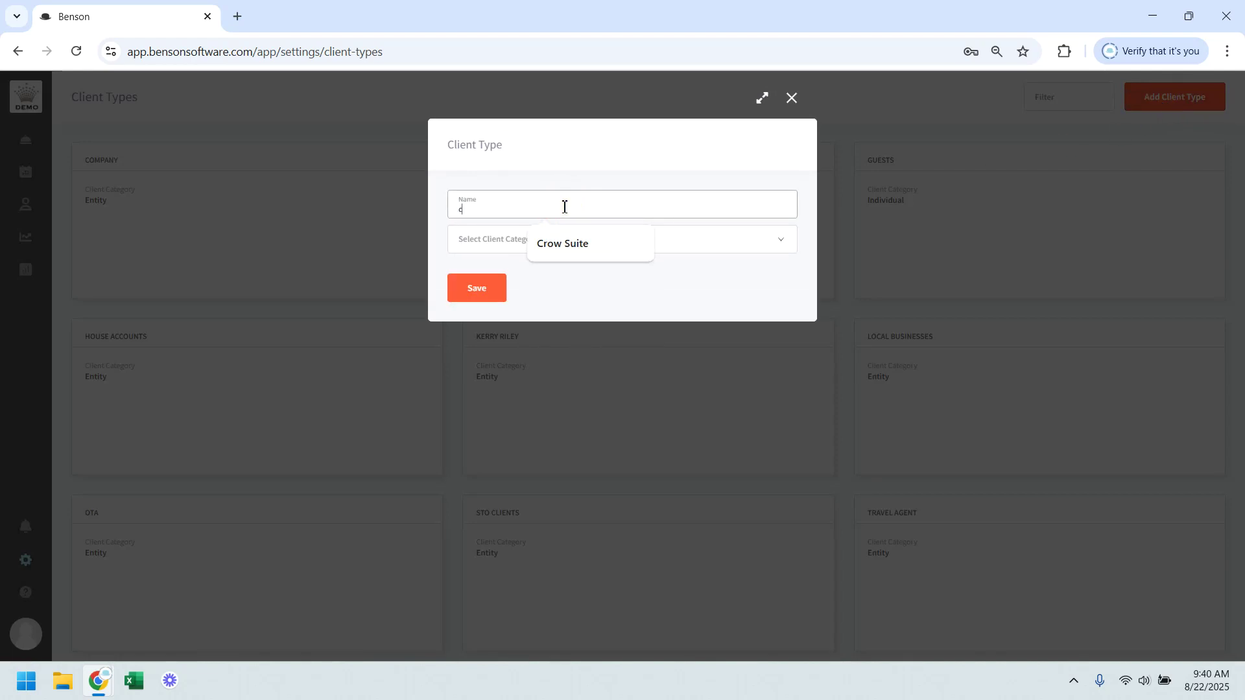
key(BackSpace)
text(Corp)
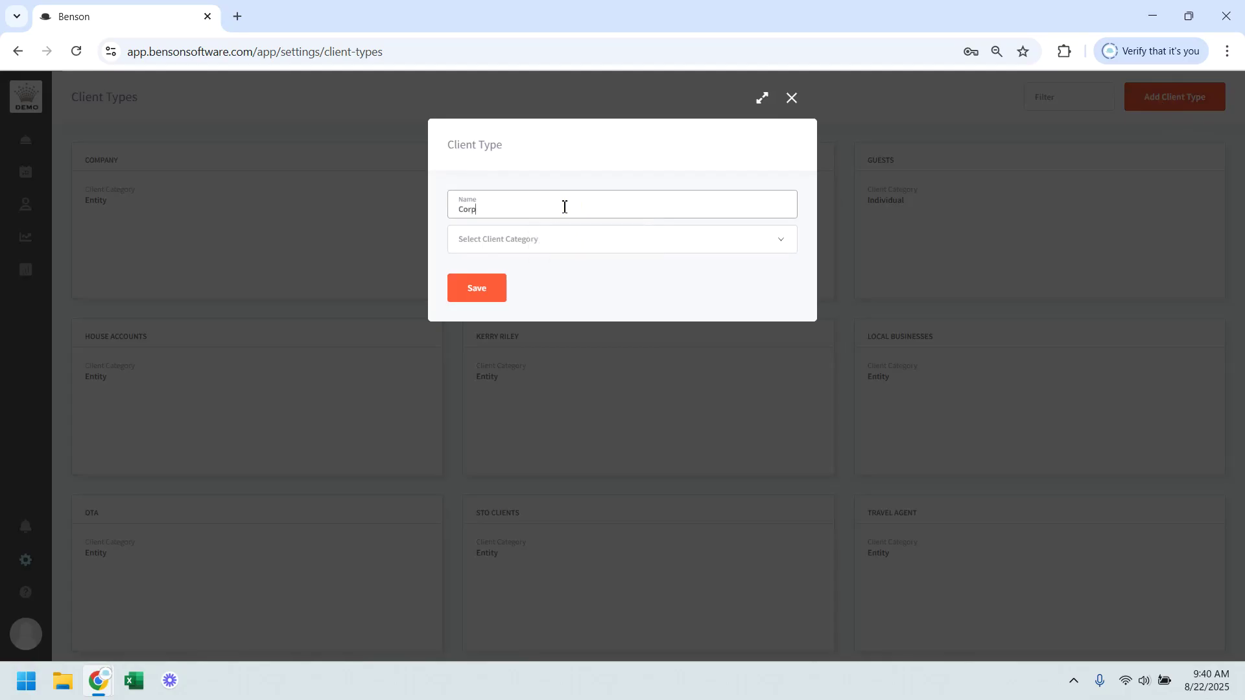
text(orate)
key(Tab)
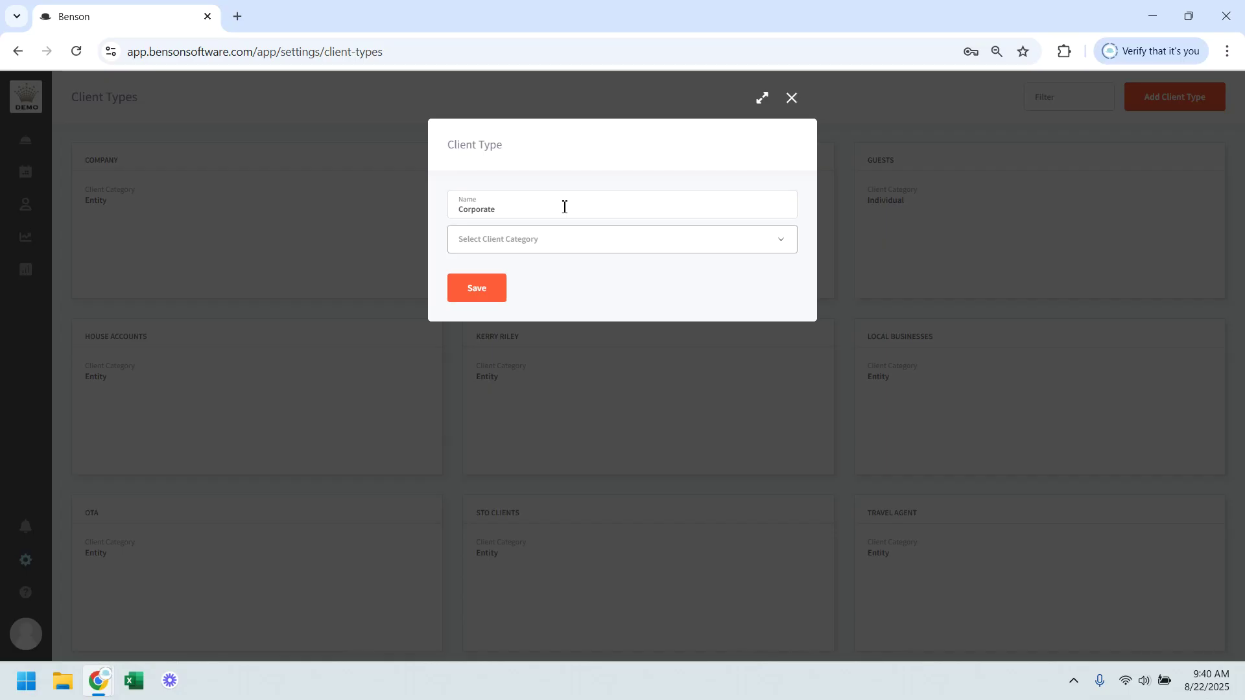
- Set the new client type's category to ENTITY and save it
click(560, 242)
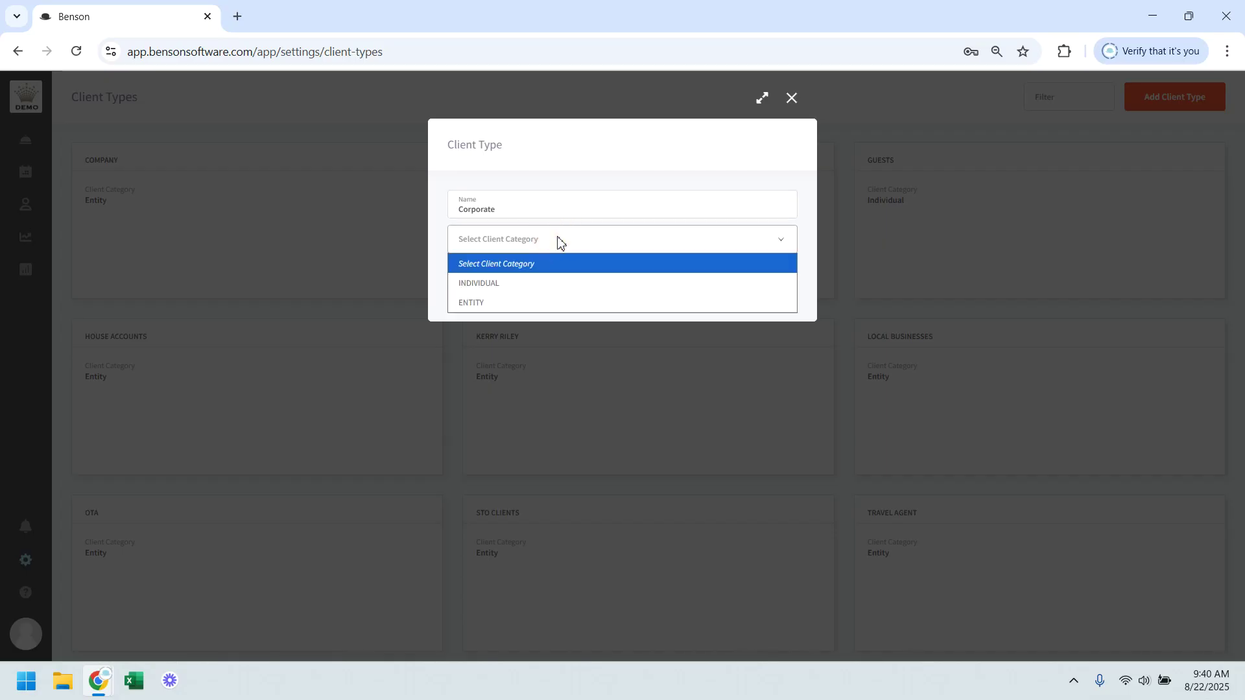
click(520, 302)
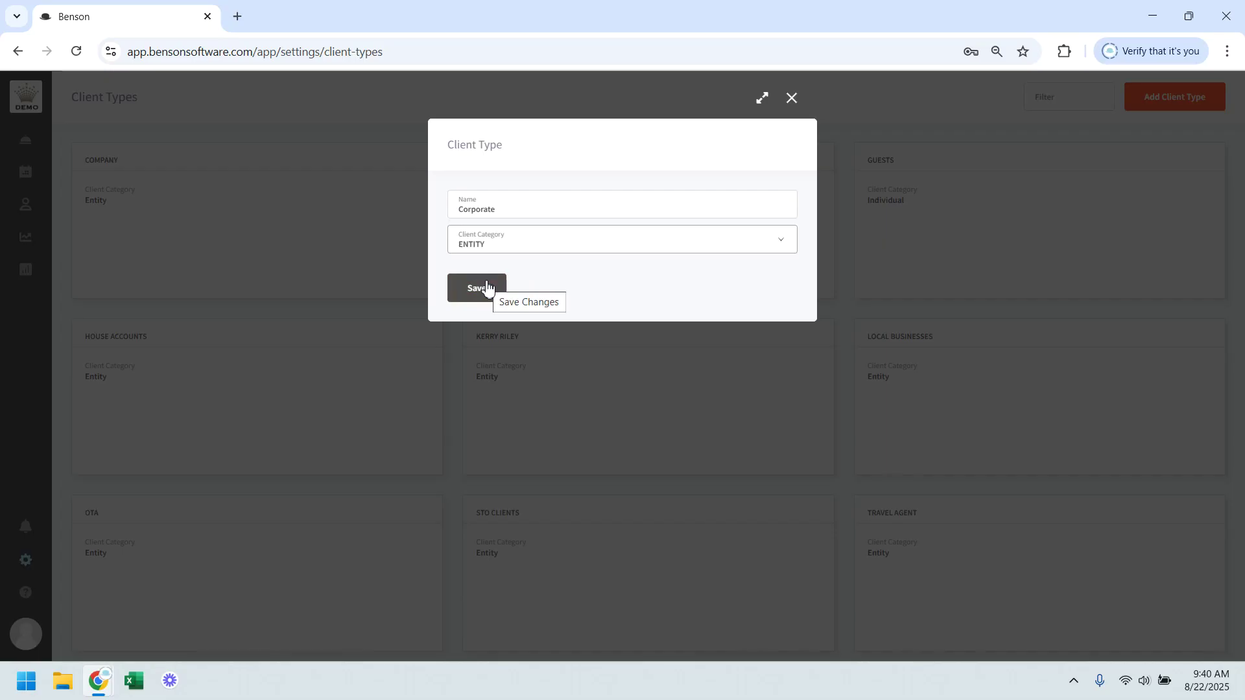
click(536, 246)
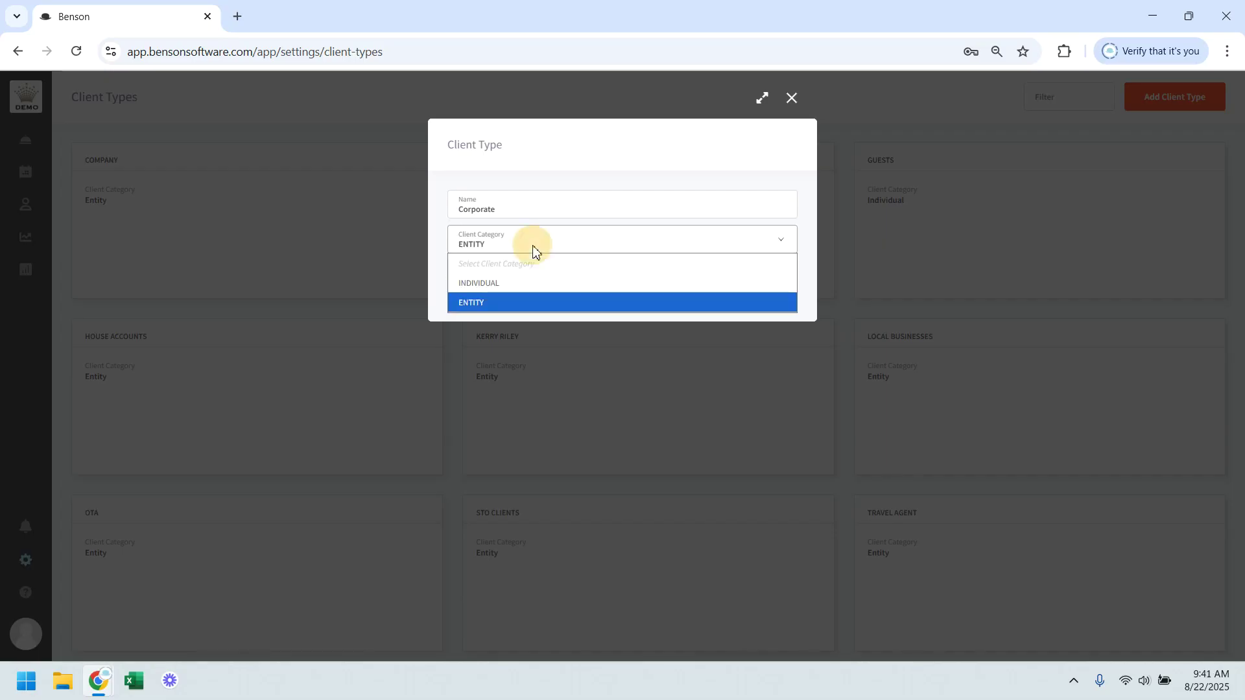
click(495, 302)
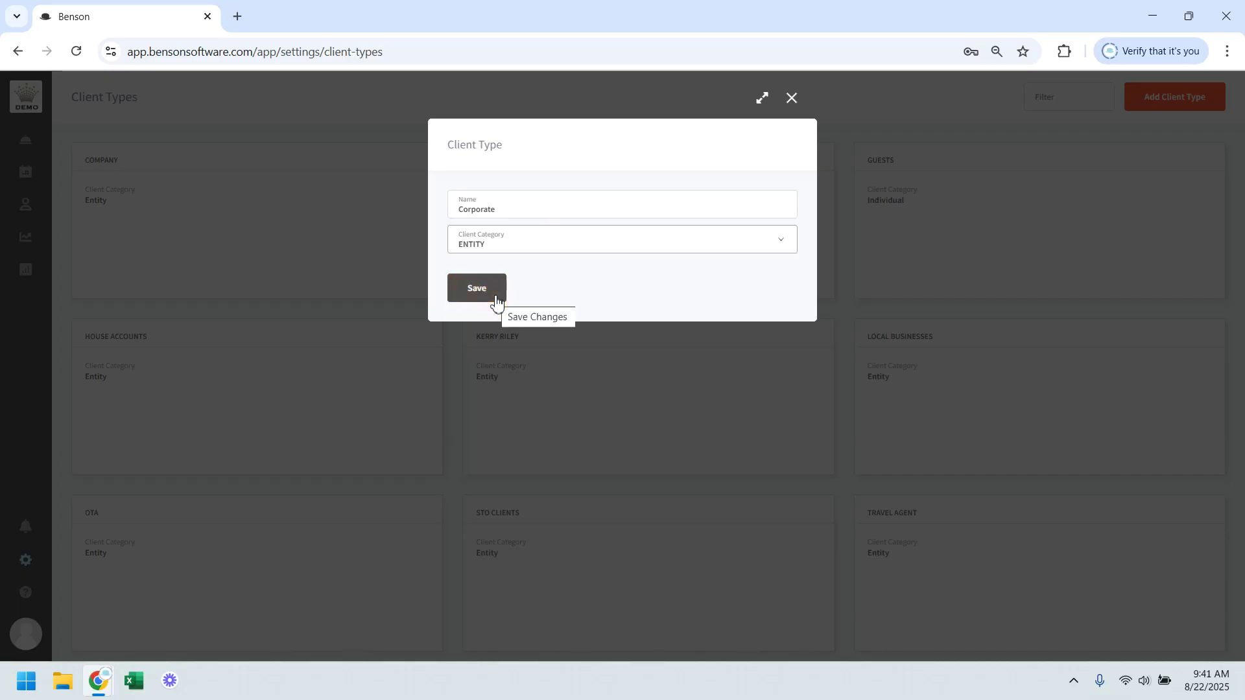
click(495, 299)
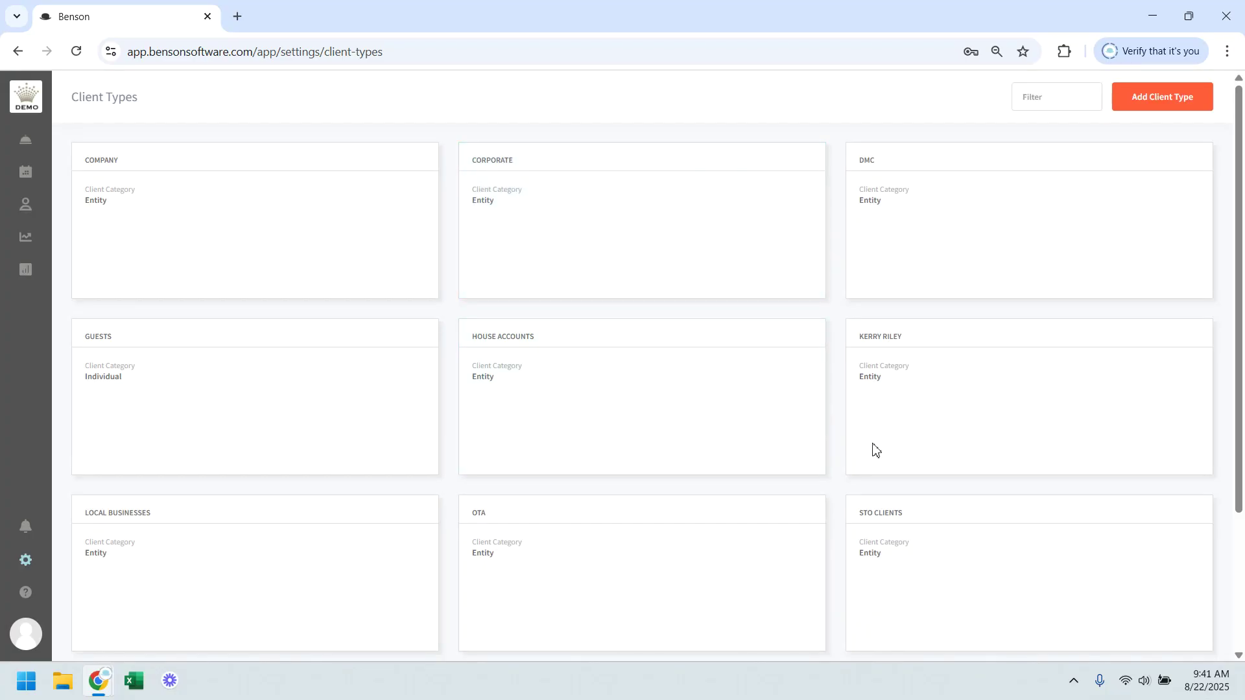
- Deactivate the Corporate client type and save the change
mouse_move(669, 253)
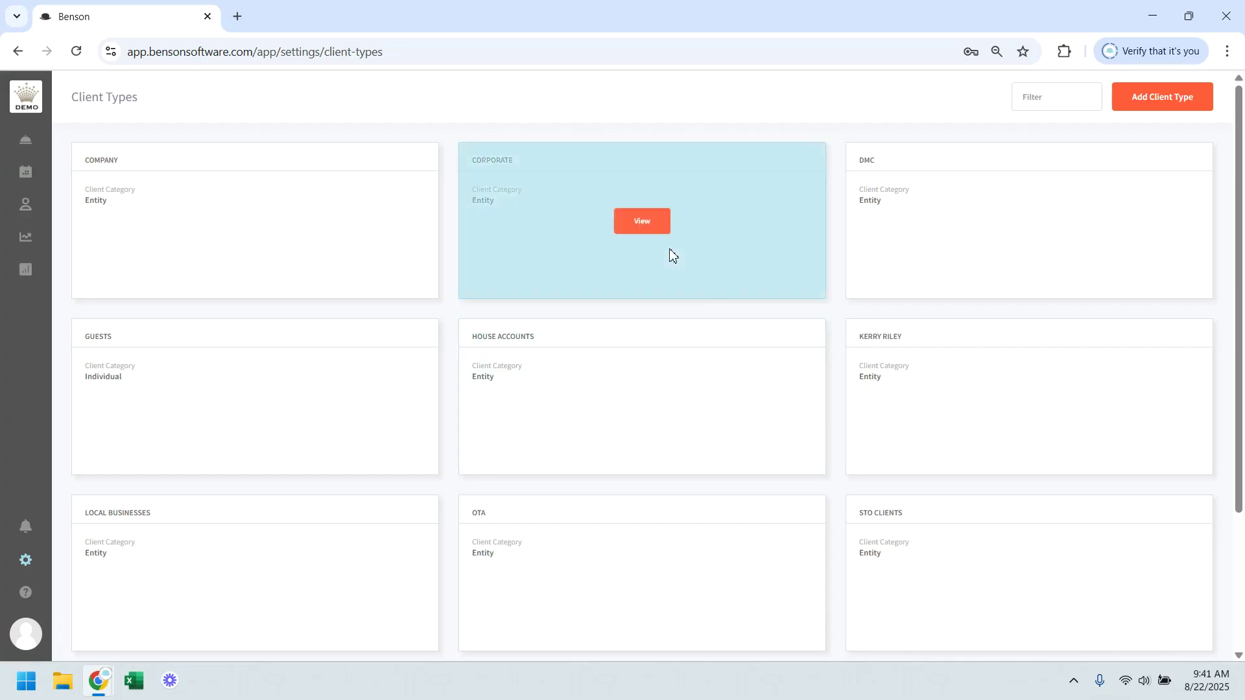
click(642, 223)
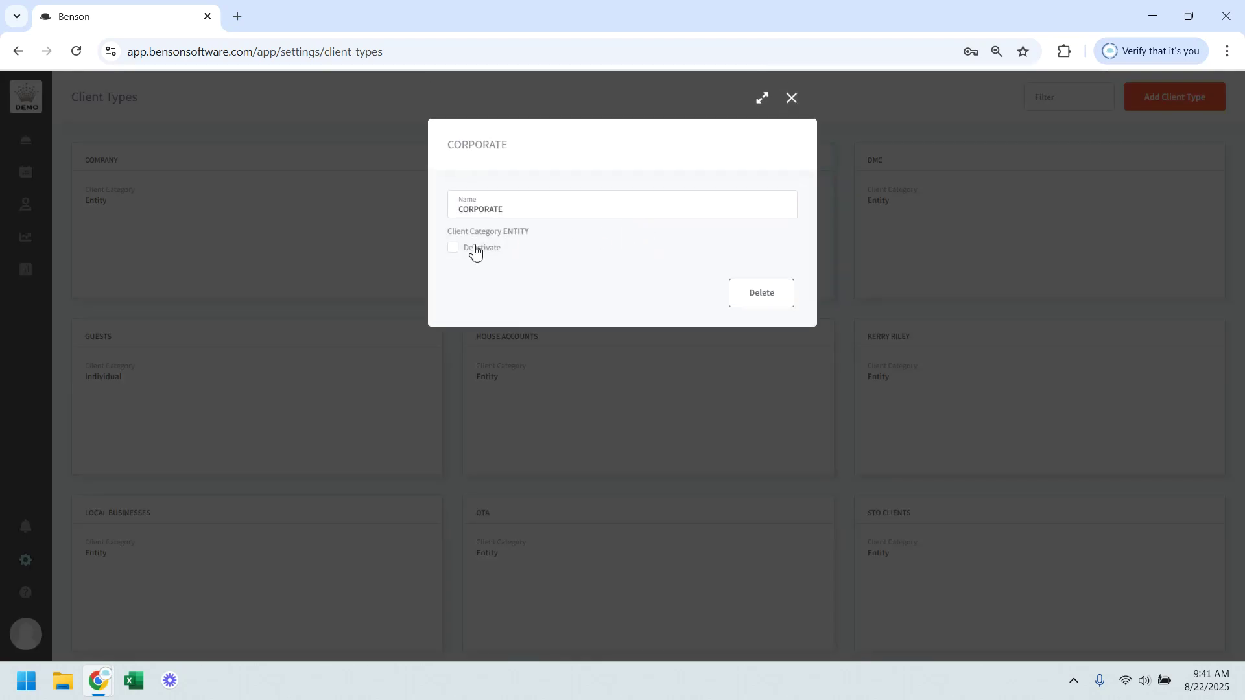
click(457, 251)
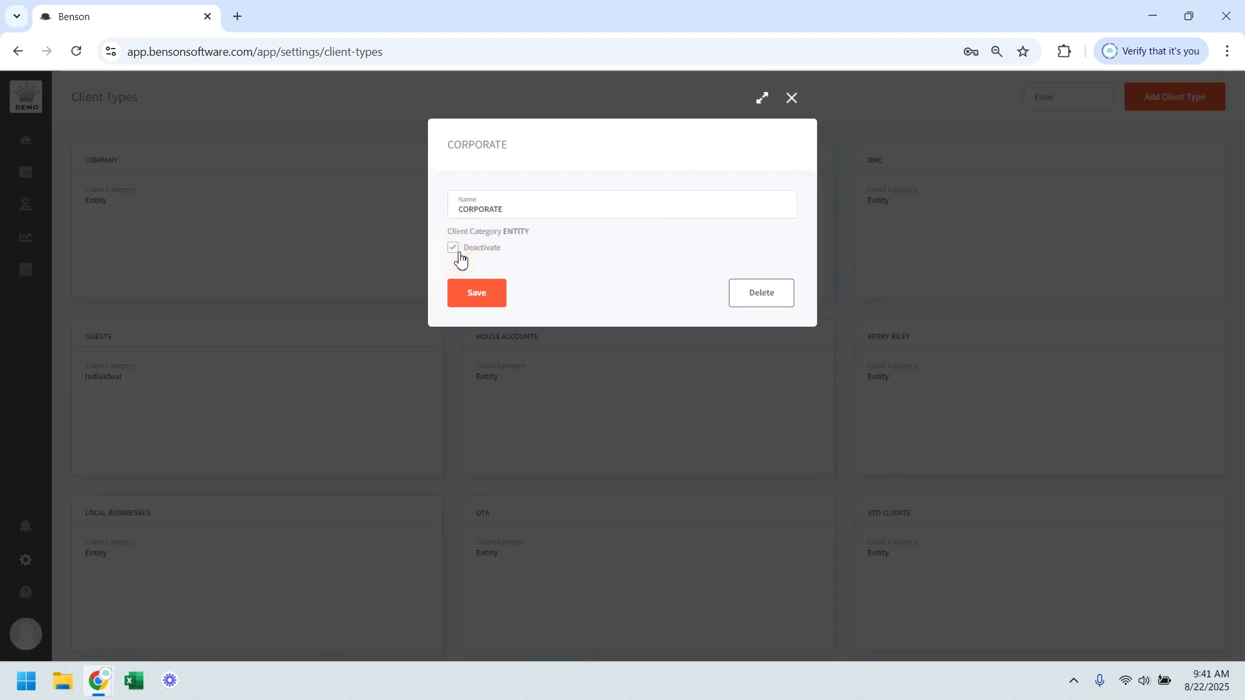
click(486, 299)
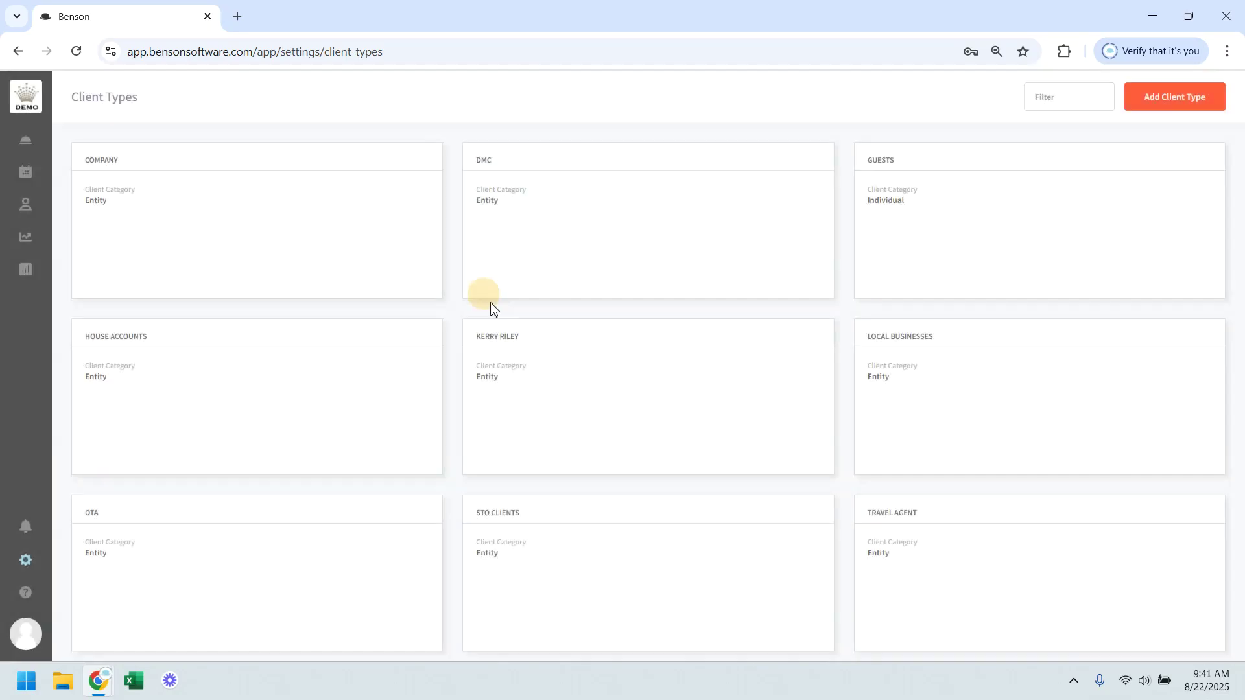
- Reactivate the deactivated Corporate client type and save the change
scroll(550, 389, down, 3)
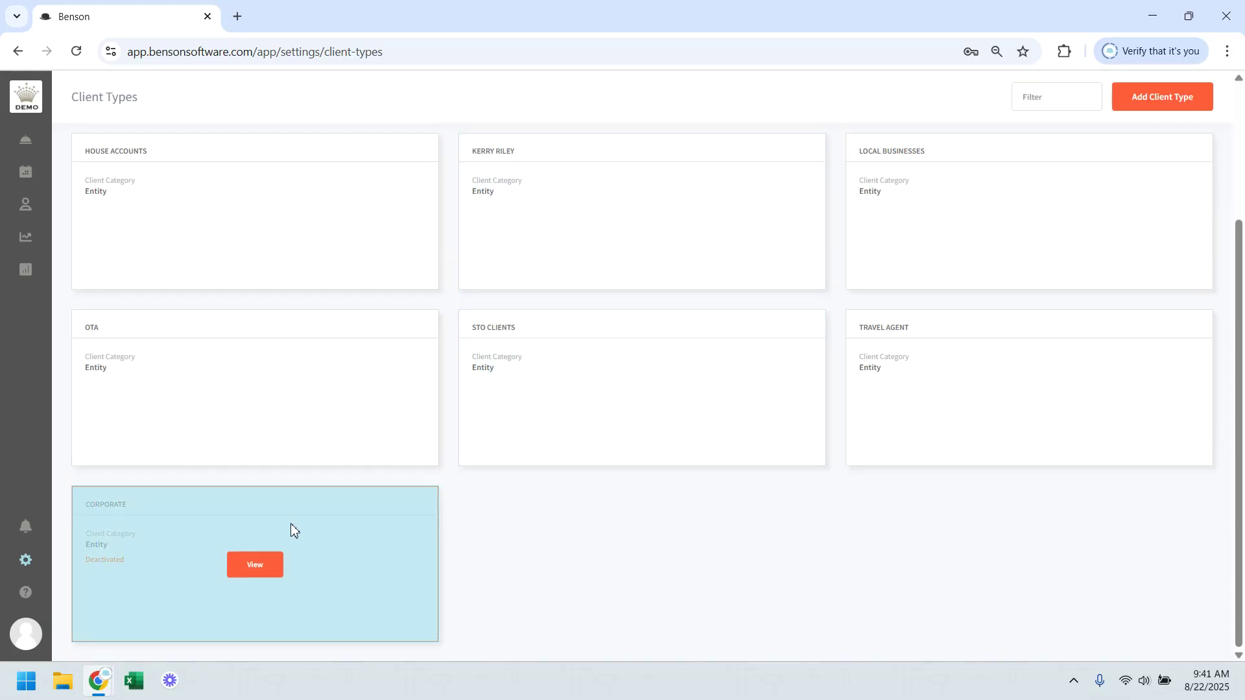
click(255, 565)
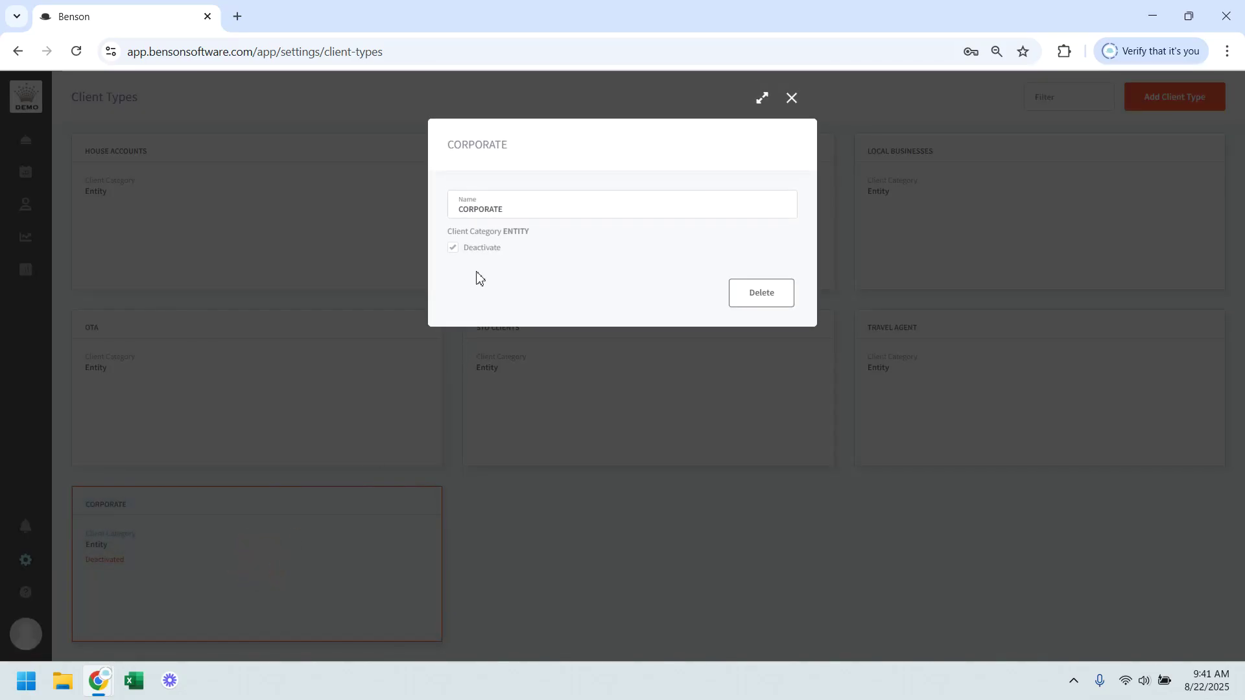
click(454, 250)
click(477, 293)
scroll(584, 324, up, 3)
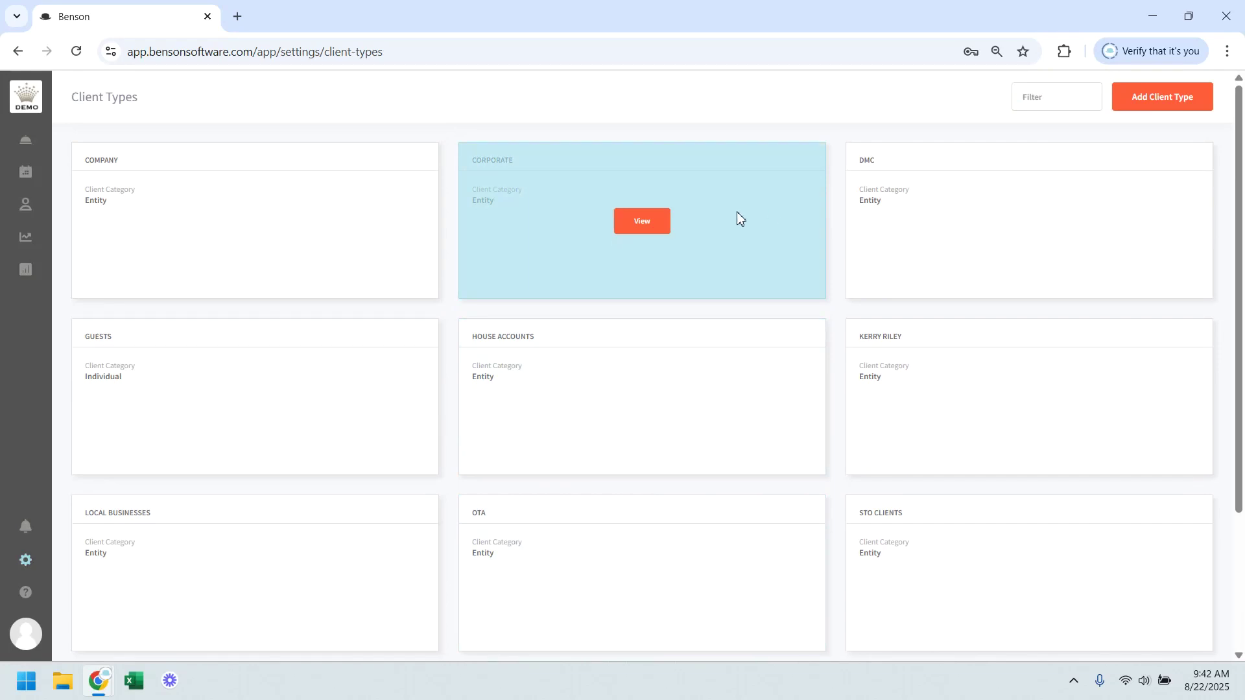
- Open the Search Clients page
mouse_move(32, 211)
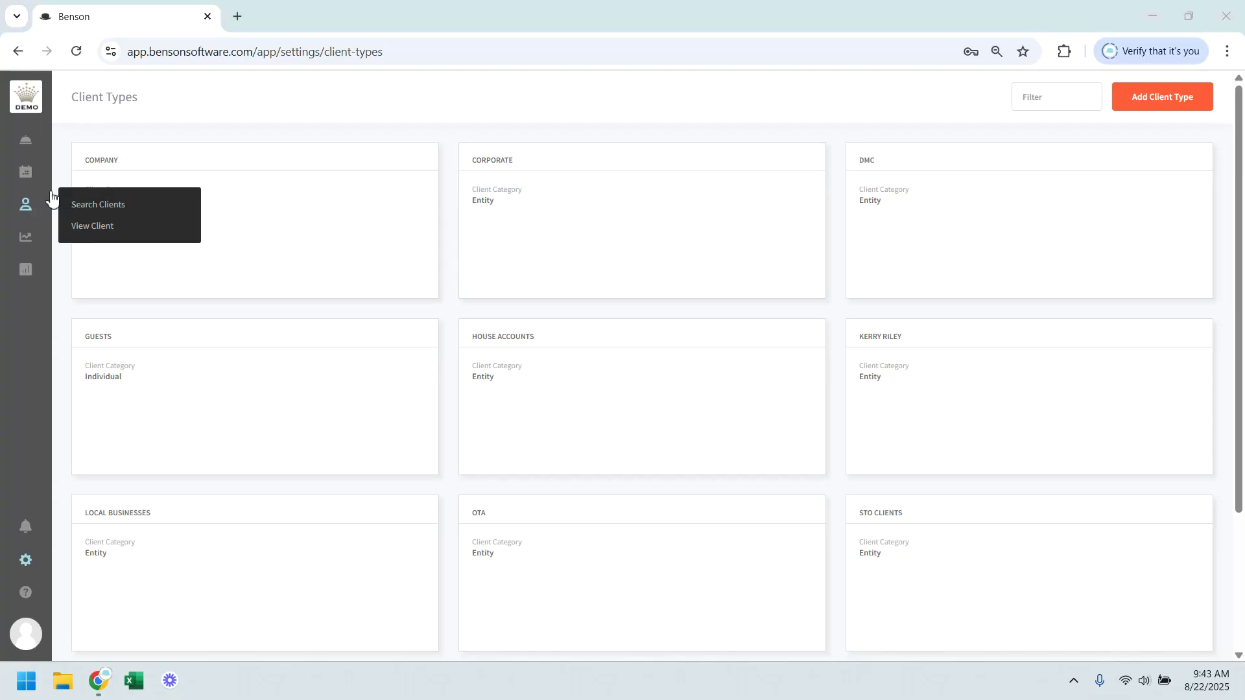
click(28, 210)
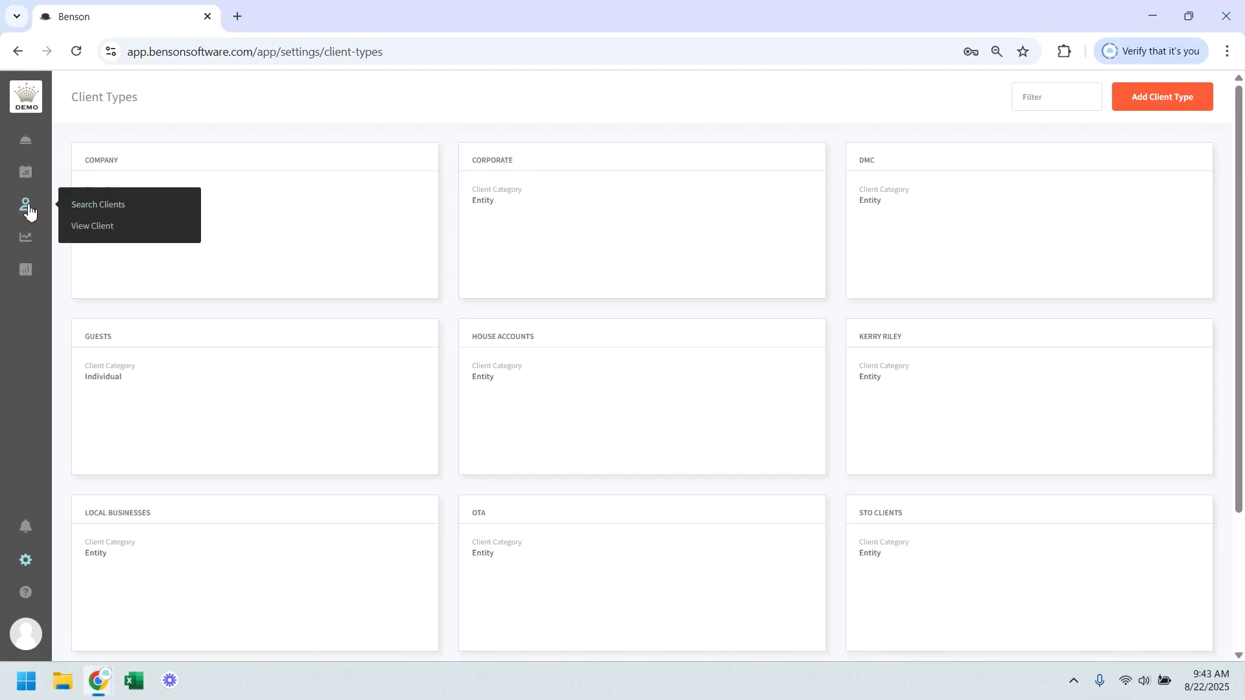
click(101, 212)
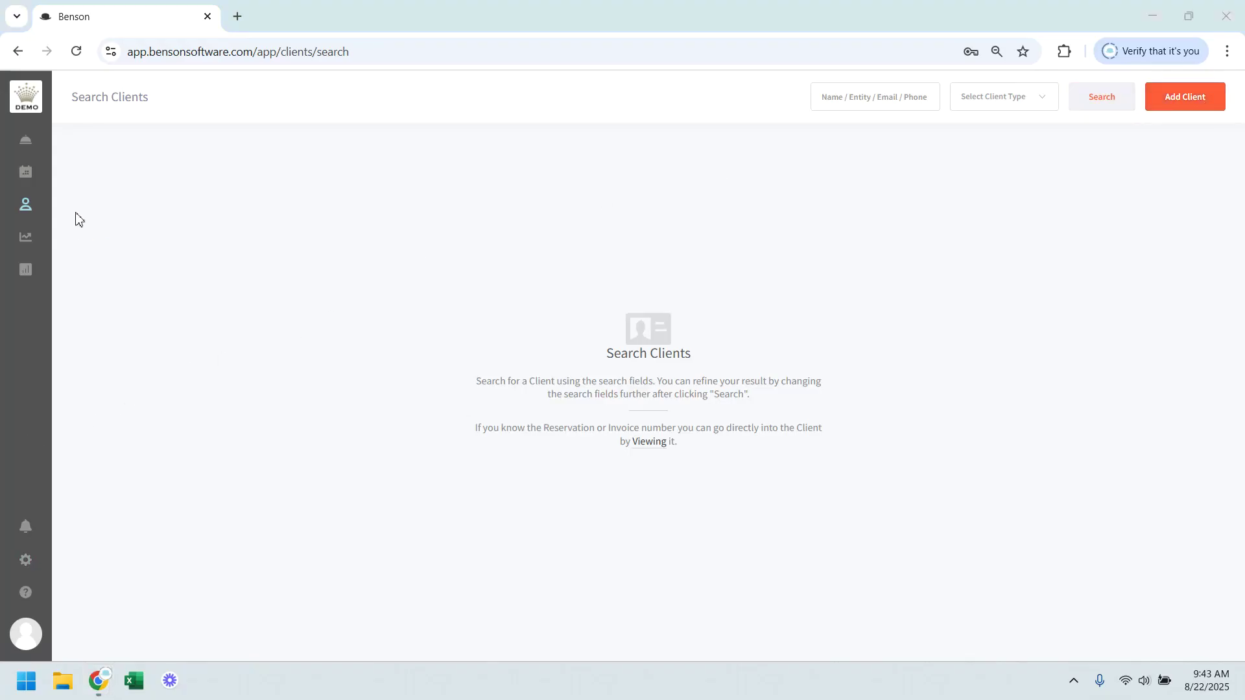
- Open the View Client page and examine its reservation number and invoice number lookup fields
mouse_move(26, 204)
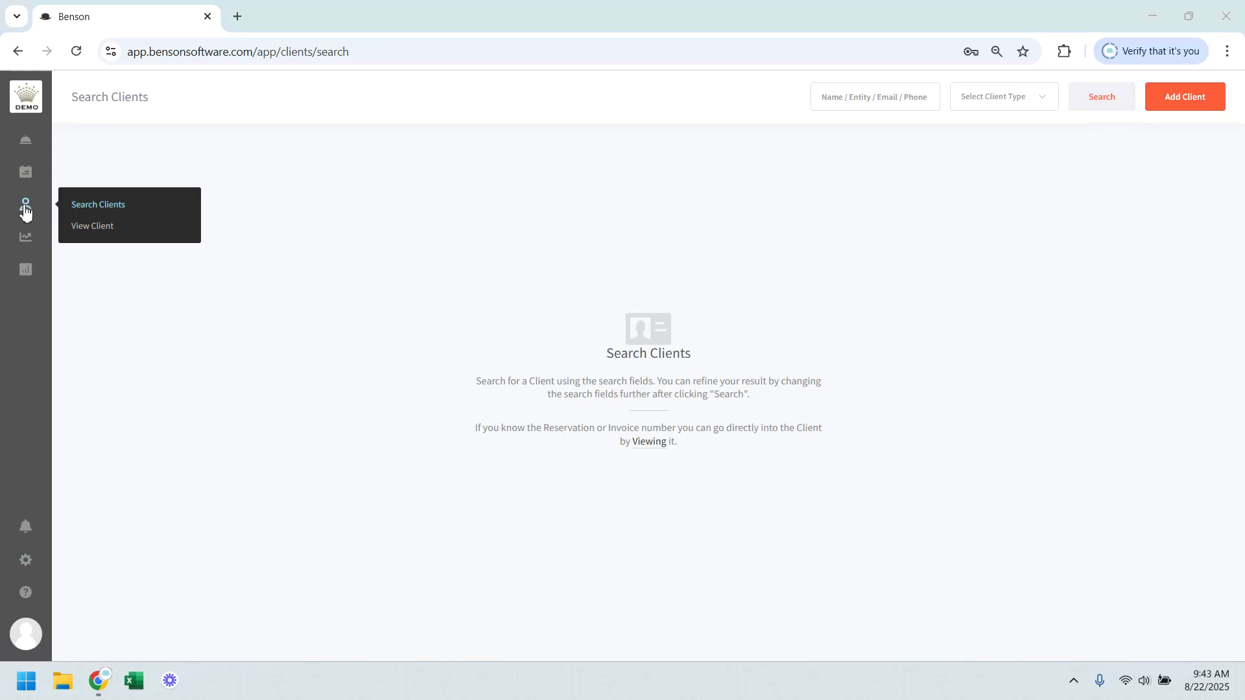
click(96, 228)
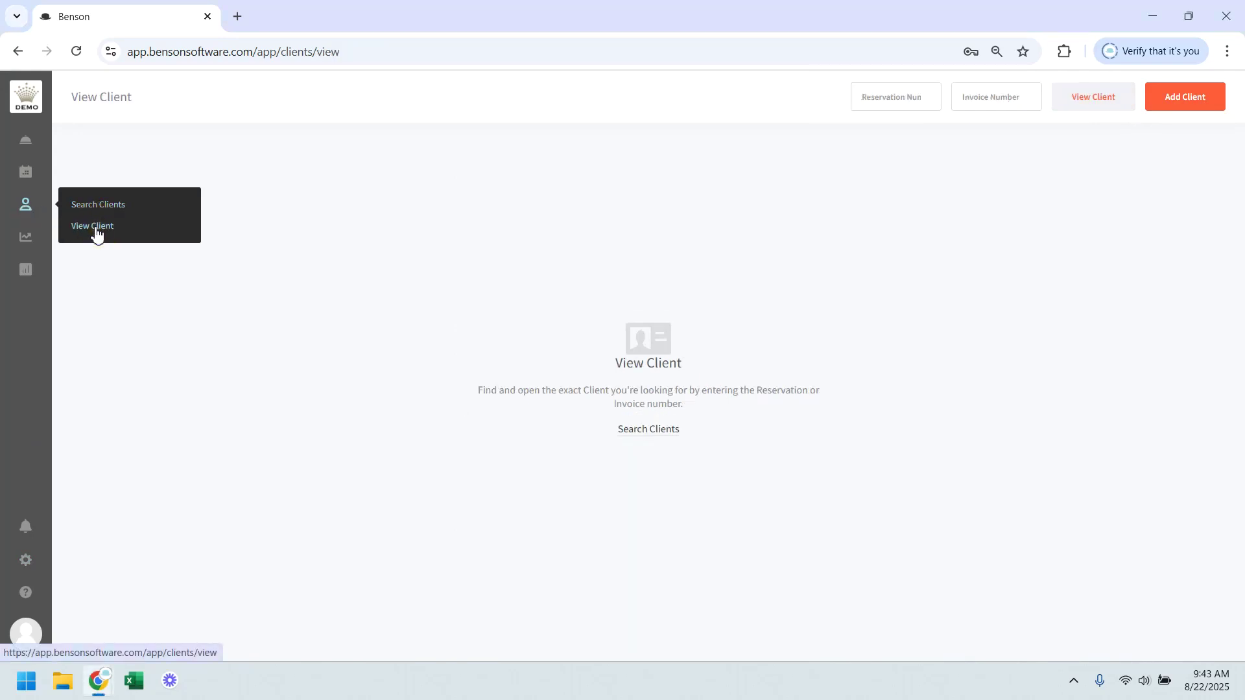
click(884, 98)
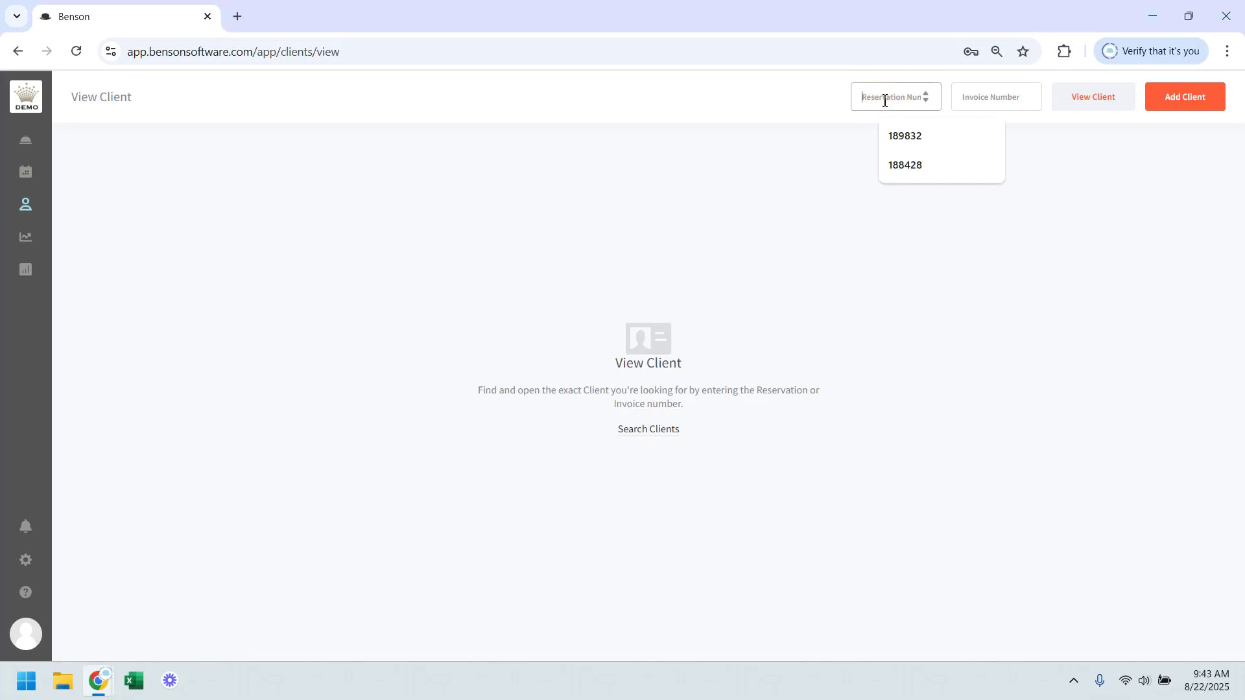
click(997, 103)
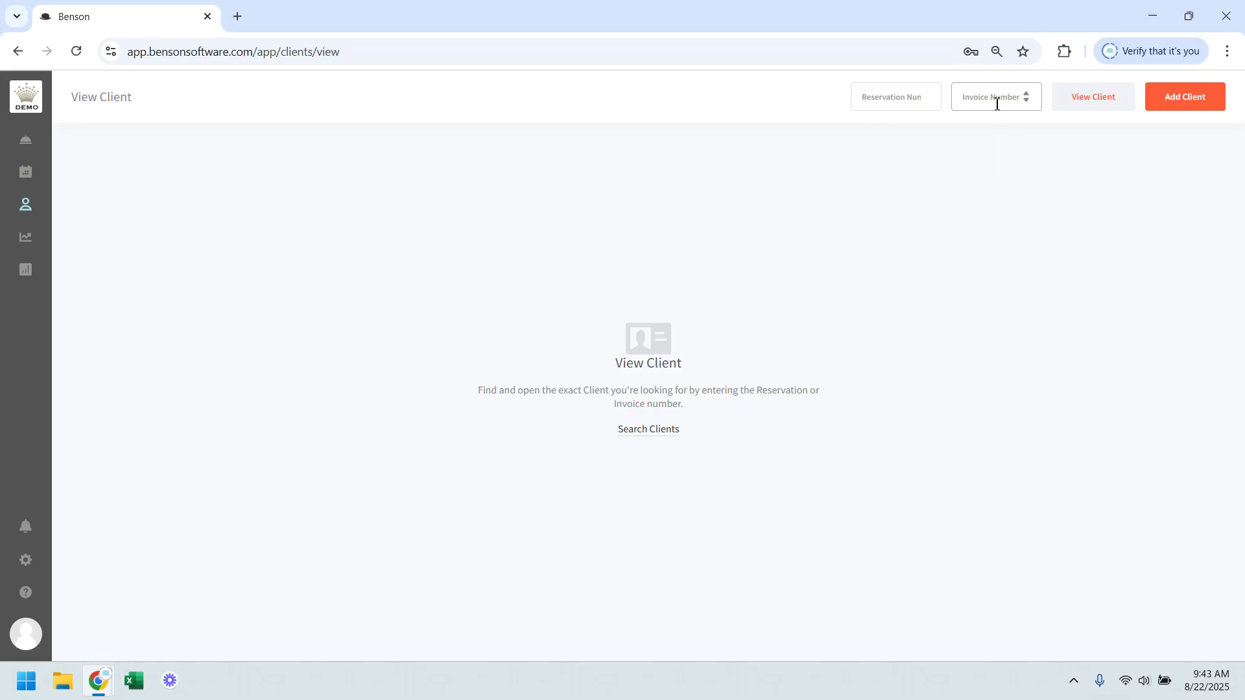
- Start adding a new client with the client type STO CLIENTS
click(1196, 101)
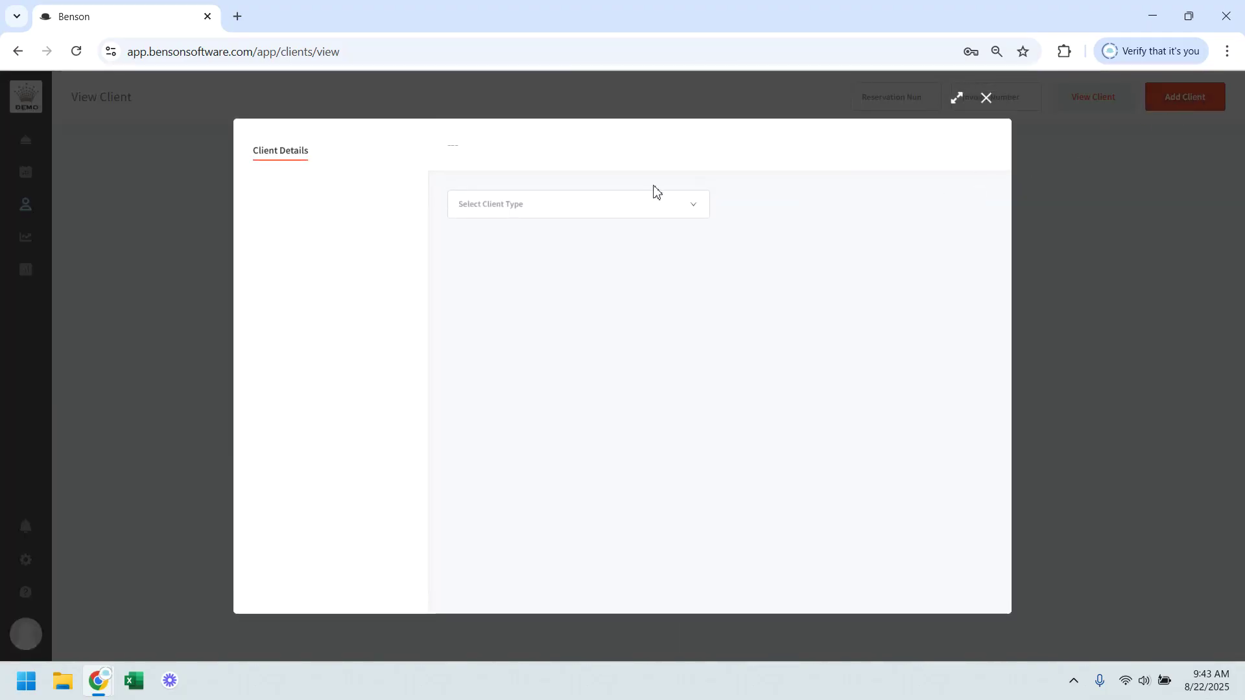
click(558, 209)
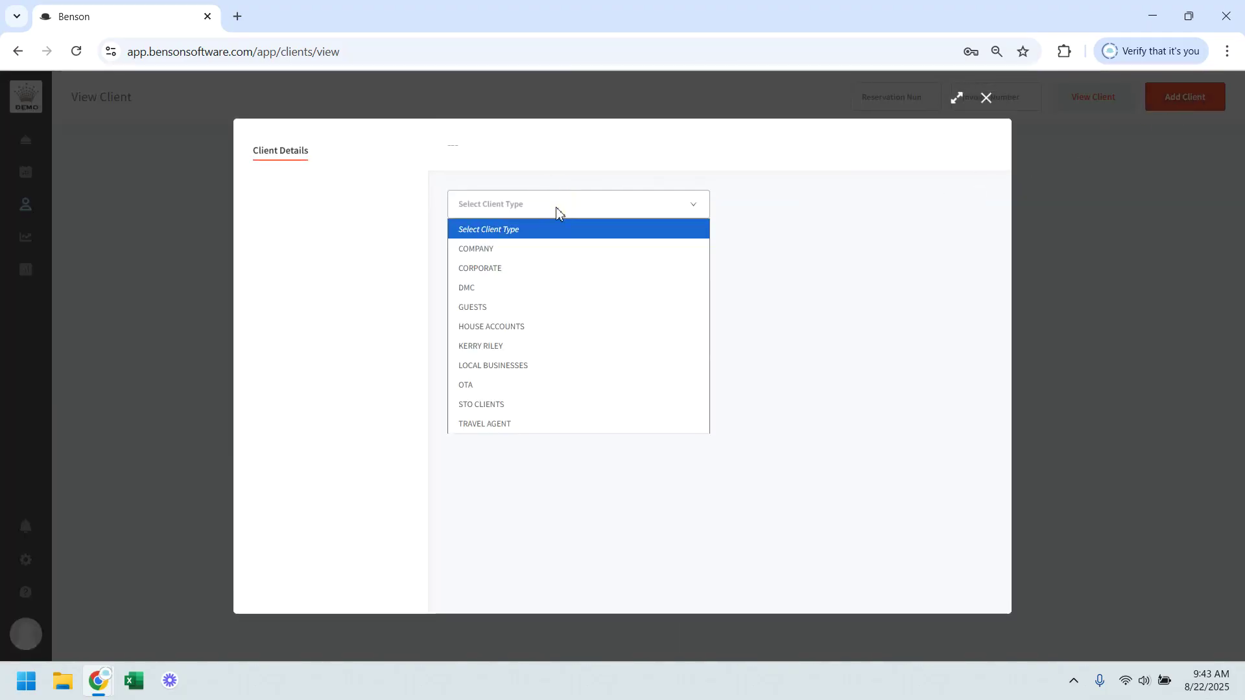
click(506, 405)
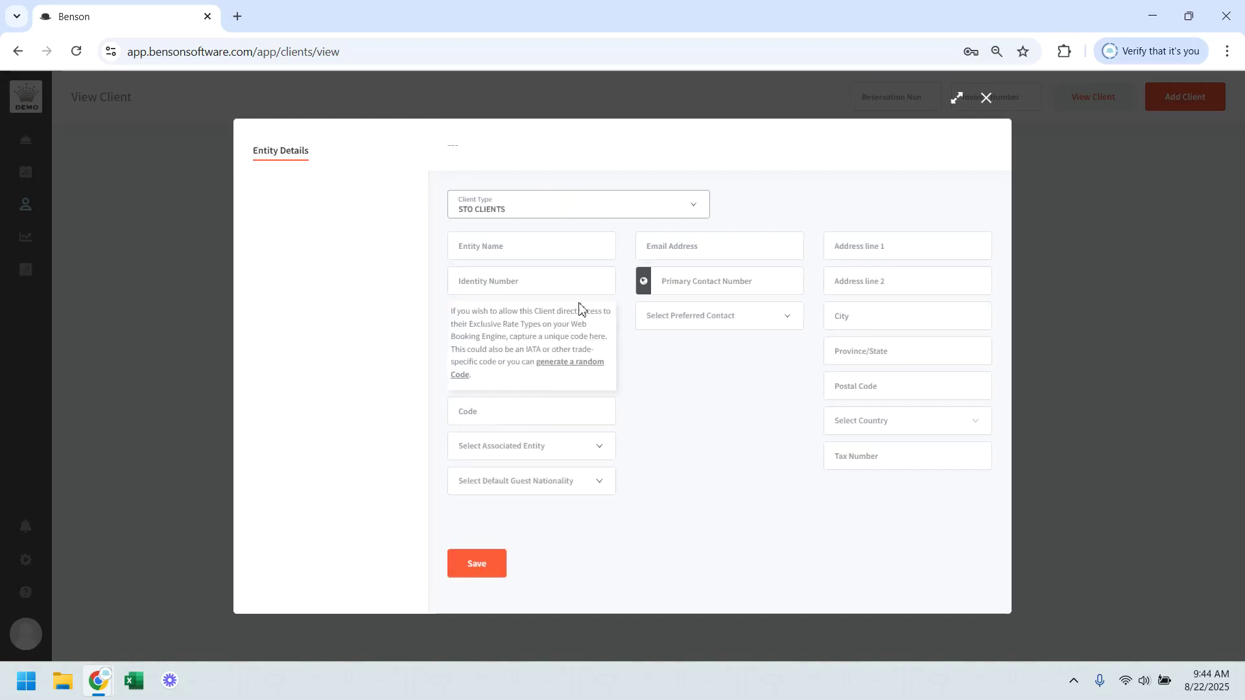
- Pick Austria's +43 country code for the new client's primary contact number
click(534, 243)
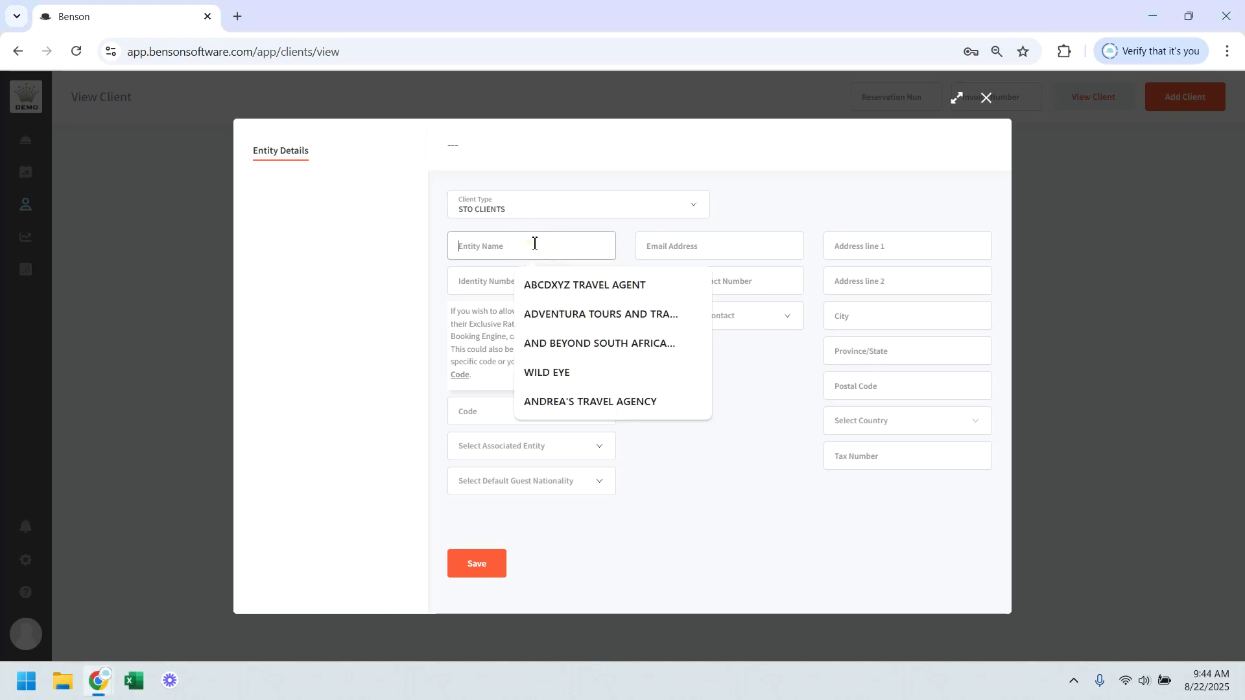
click(713, 248)
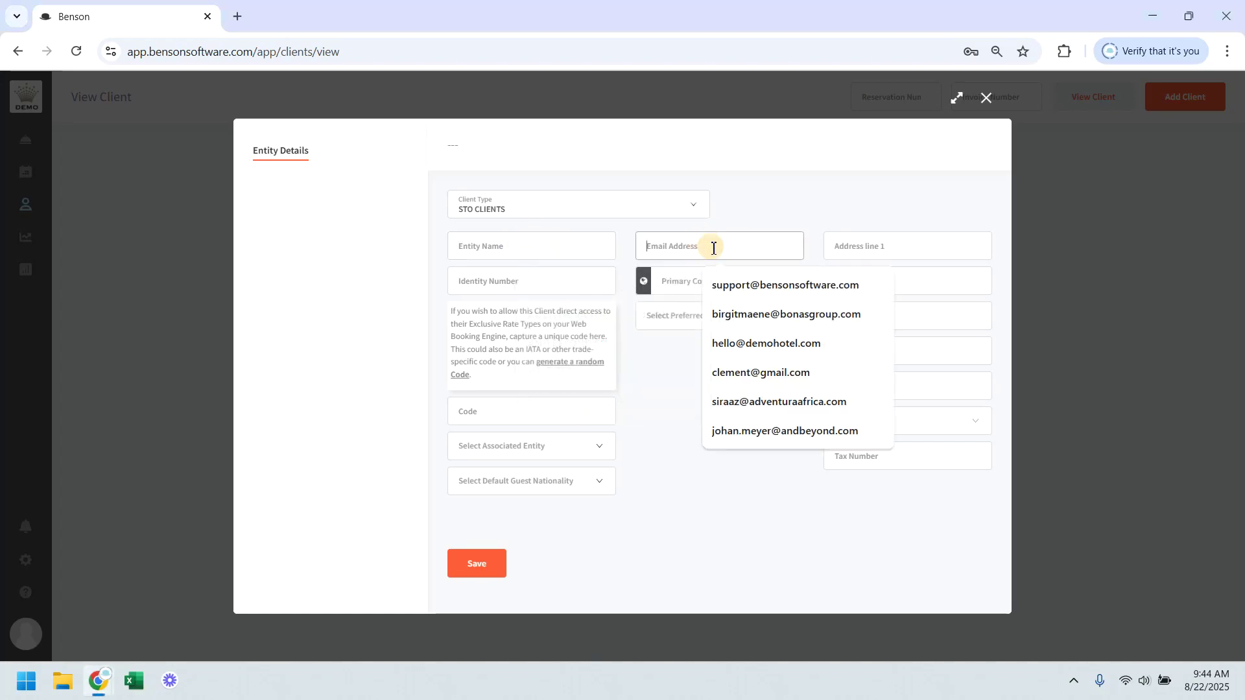
click(682, 278)
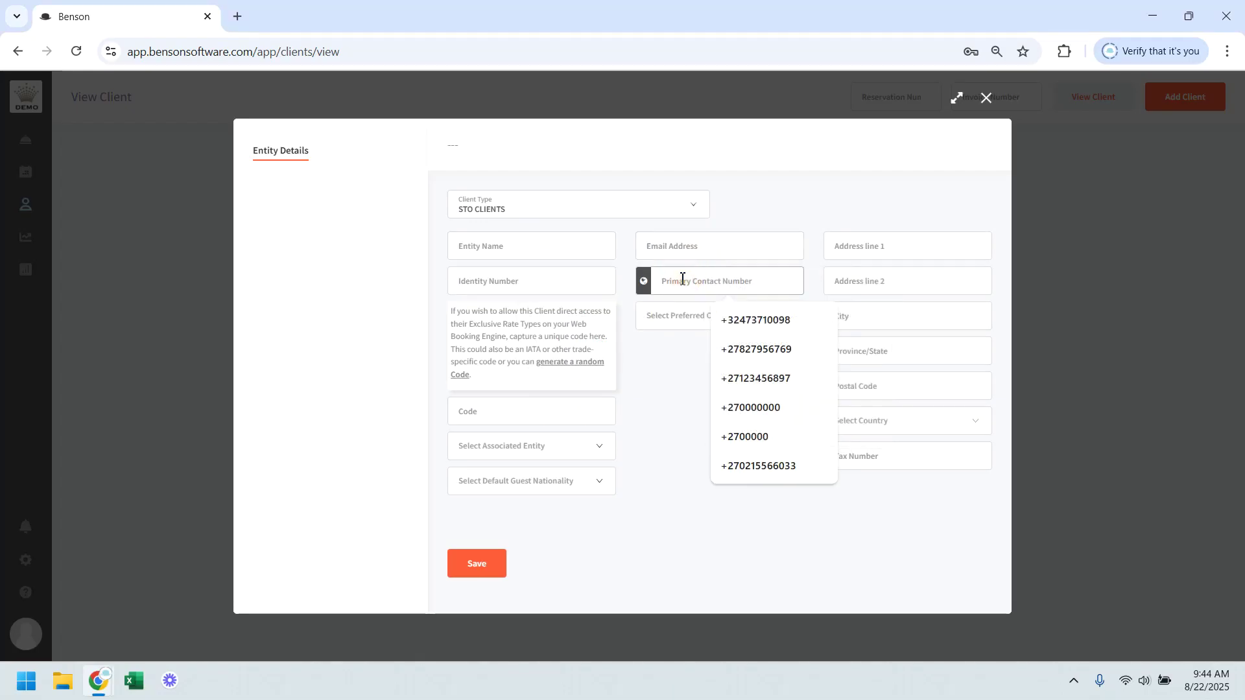
click(650, 290)
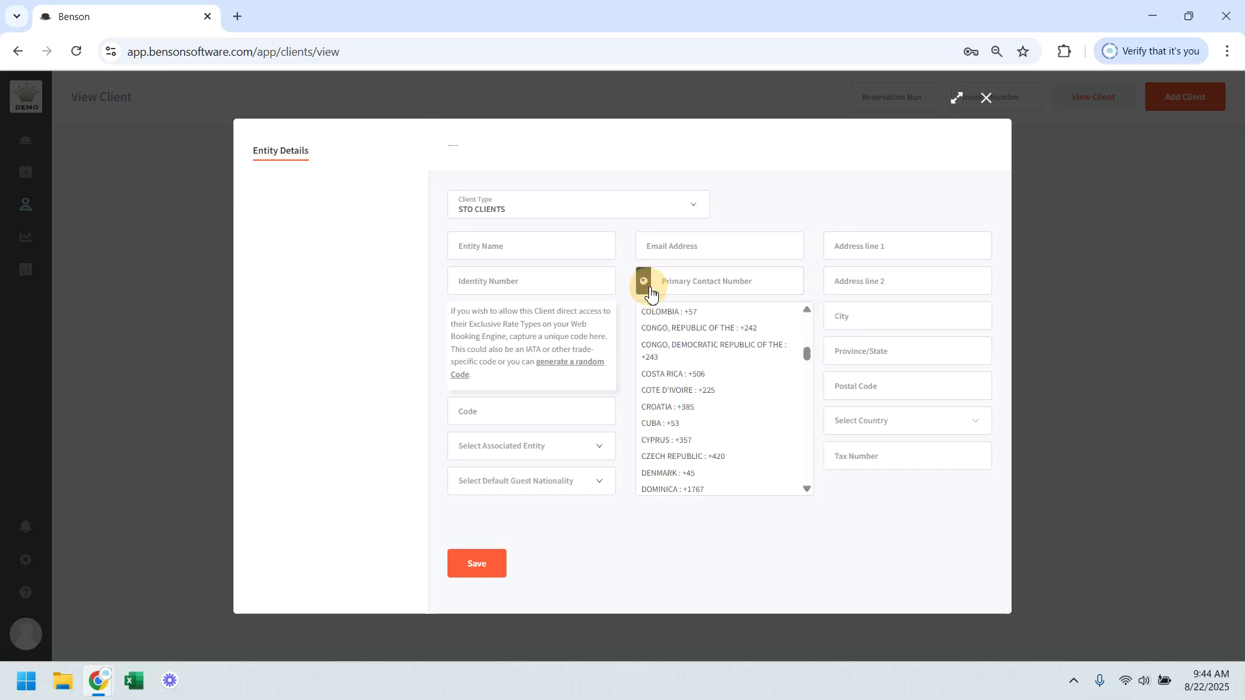
scroll(723, 327, up, 10)
scroll(718, 327, up, 2)
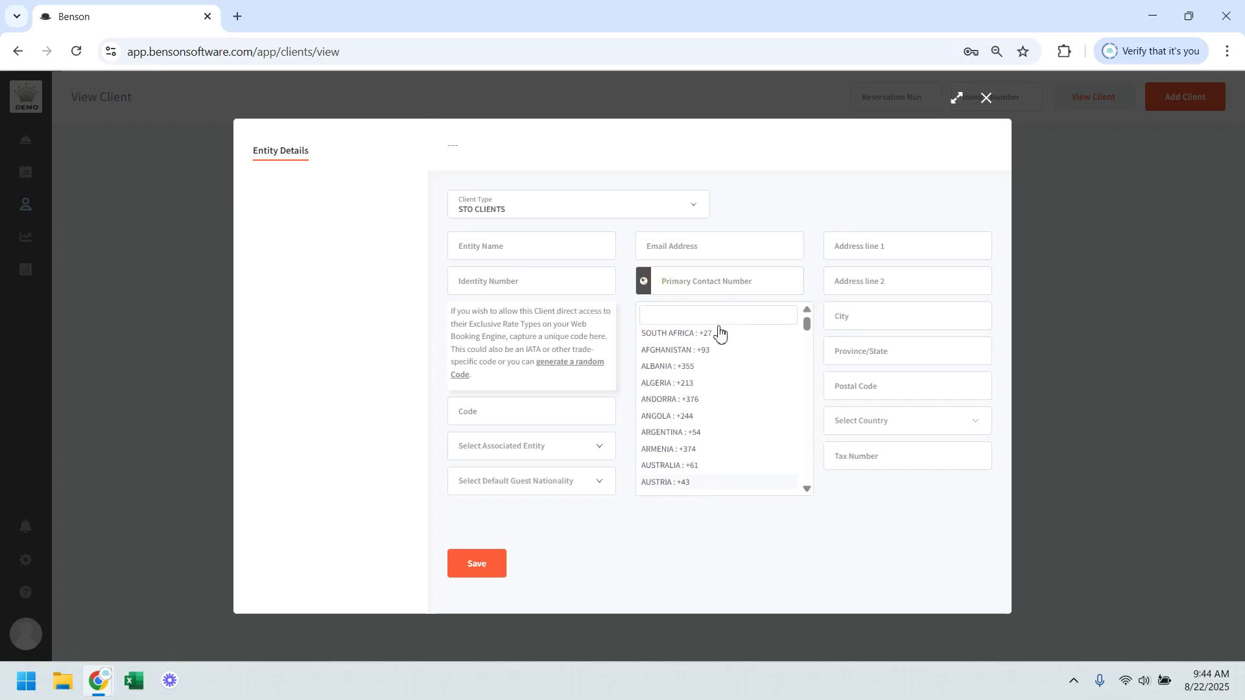
scroll(714, 342, down, 2)
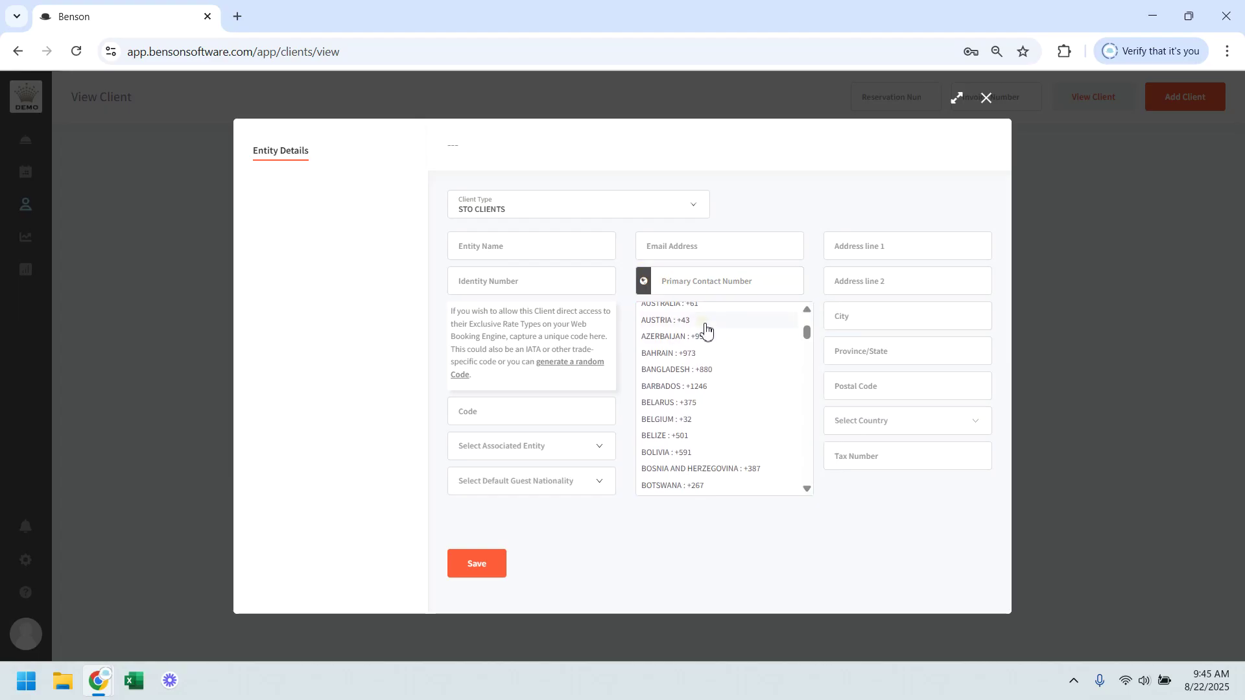
click(706, 322)
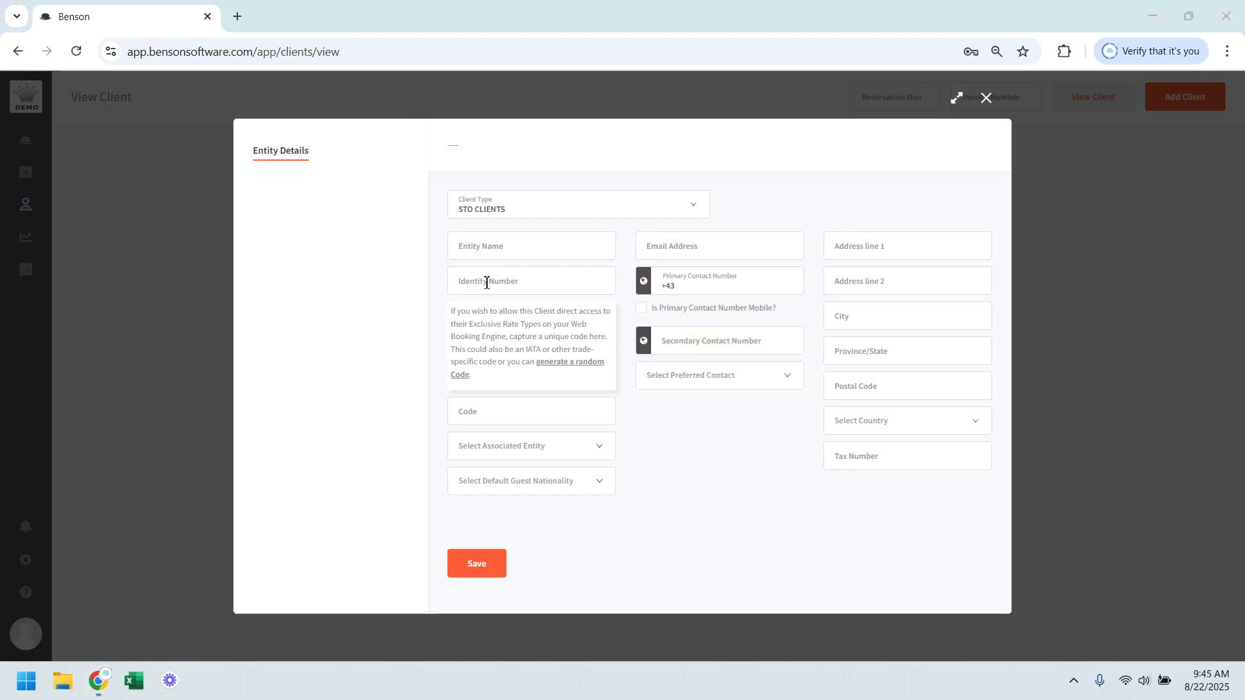
- Enter "the travel agency africa" as the entity name of the new client
click(510, 250)
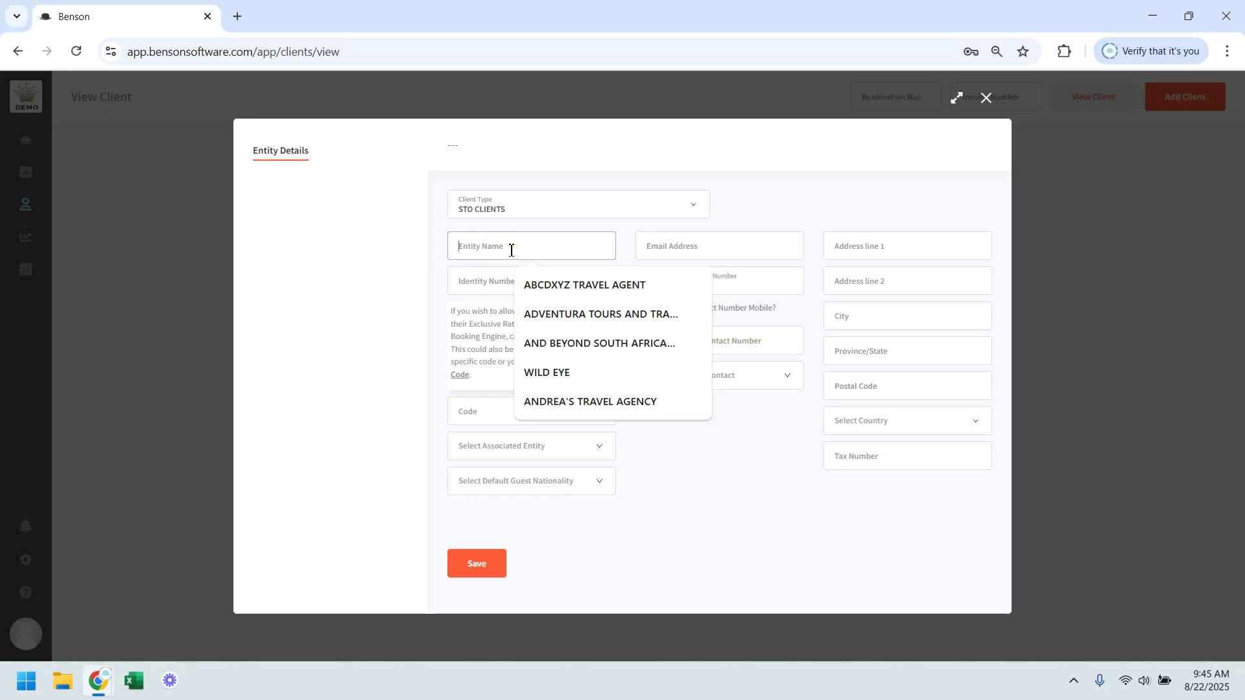
text(the tr)
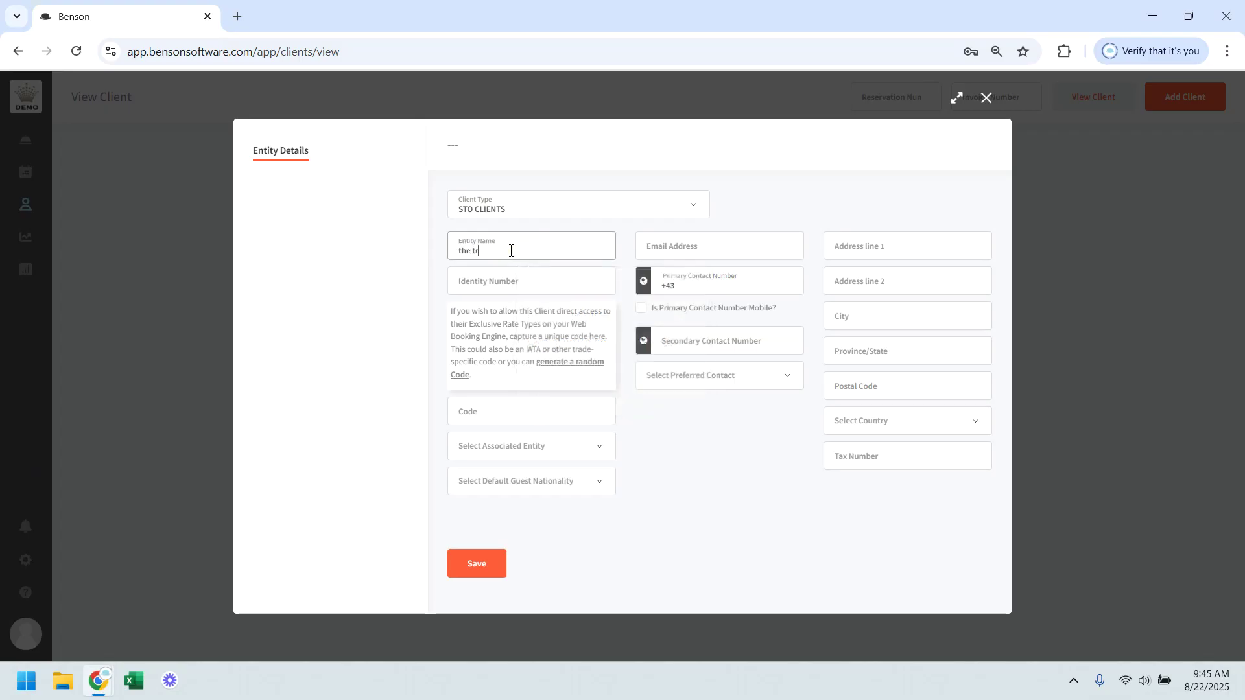
text(ab)
text(vel)
text( agency)
text( africa)
key(Tab)
- Fill in the client's email address and replace the dialling code with a full primary contact number using +27
click(679, 242)
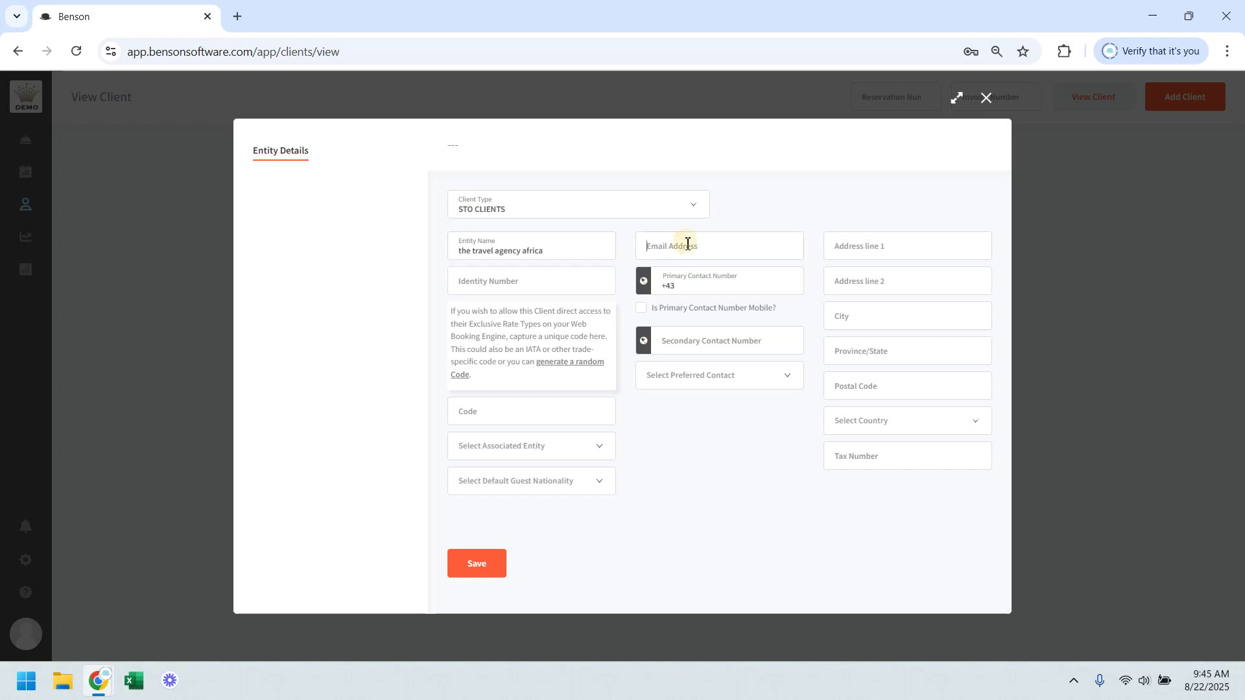
click(728, 284)
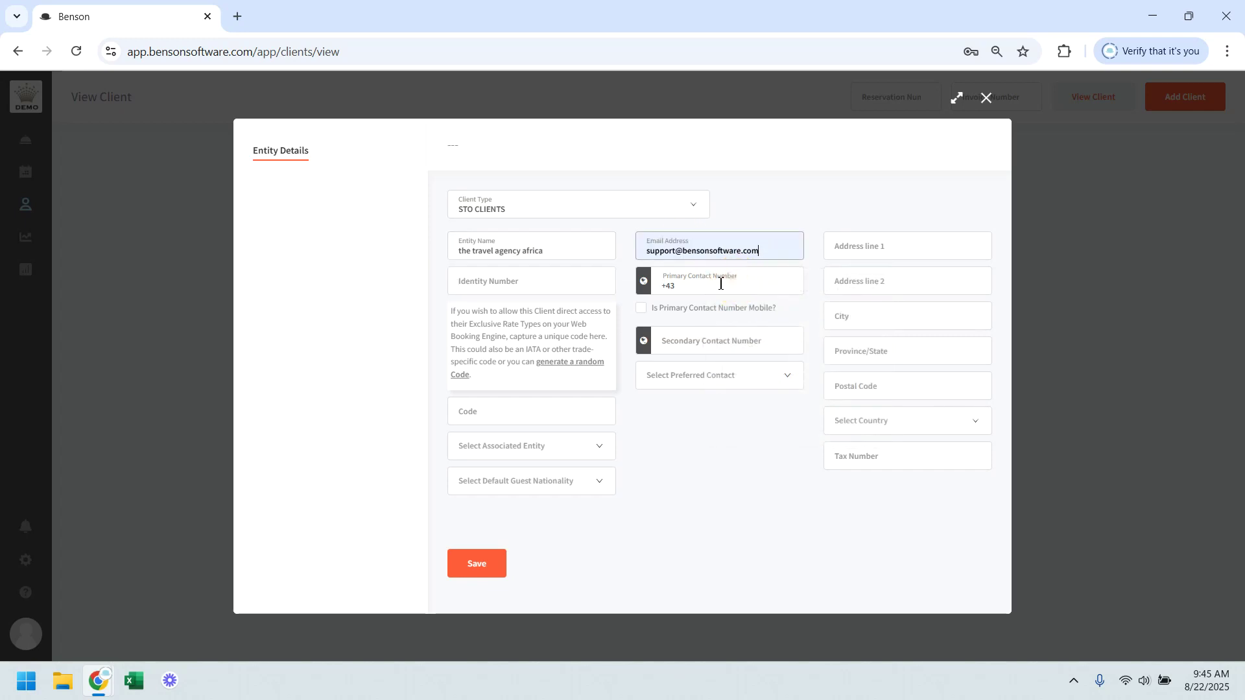
click(691, 290)
key(BackSpace)
key(BackSpace)
key(BackSpace)
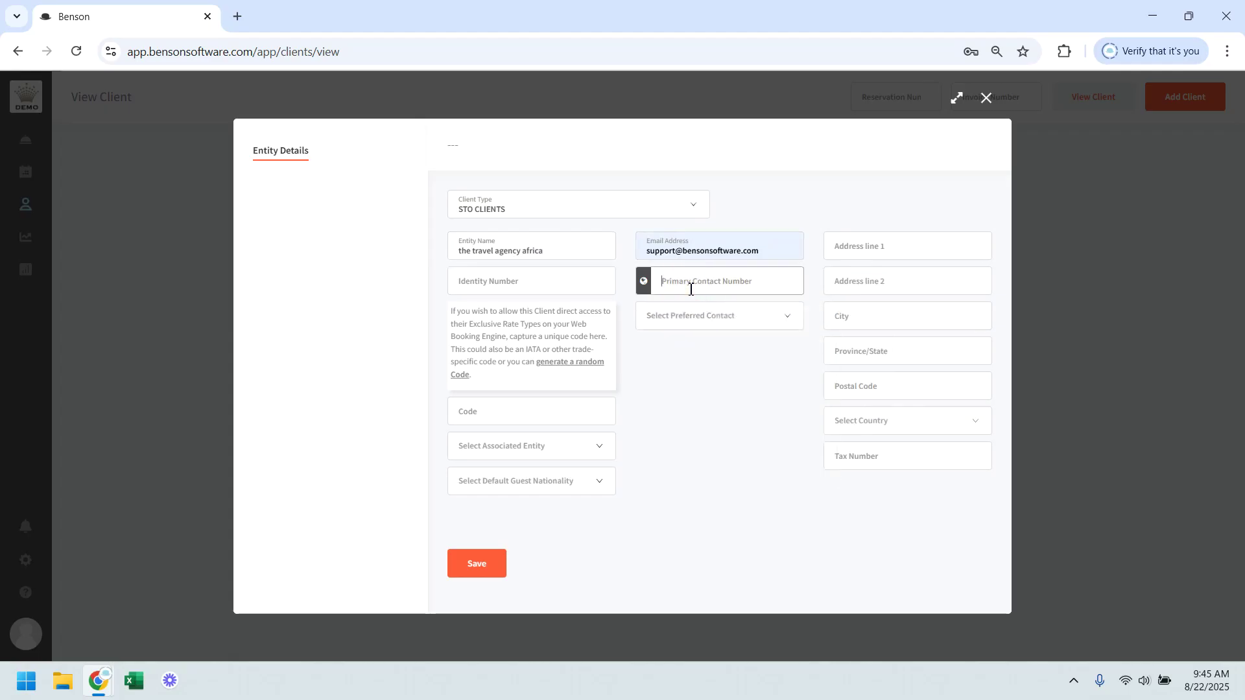
text(+27)
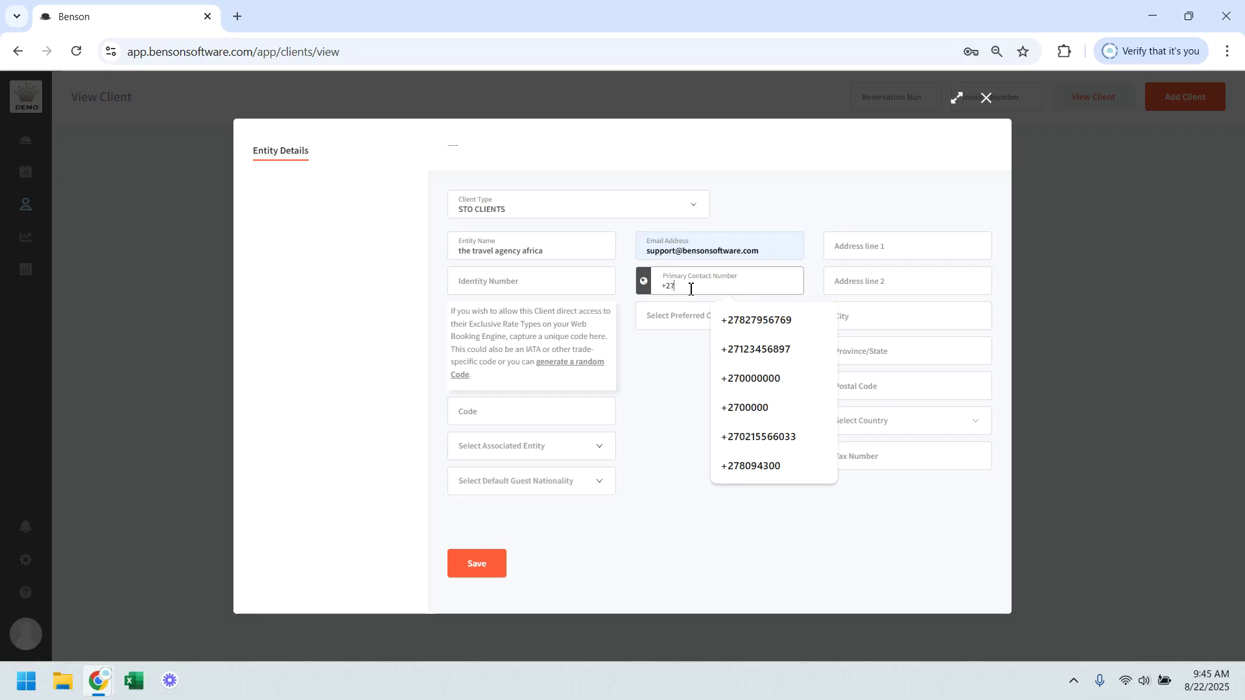
text(000000)
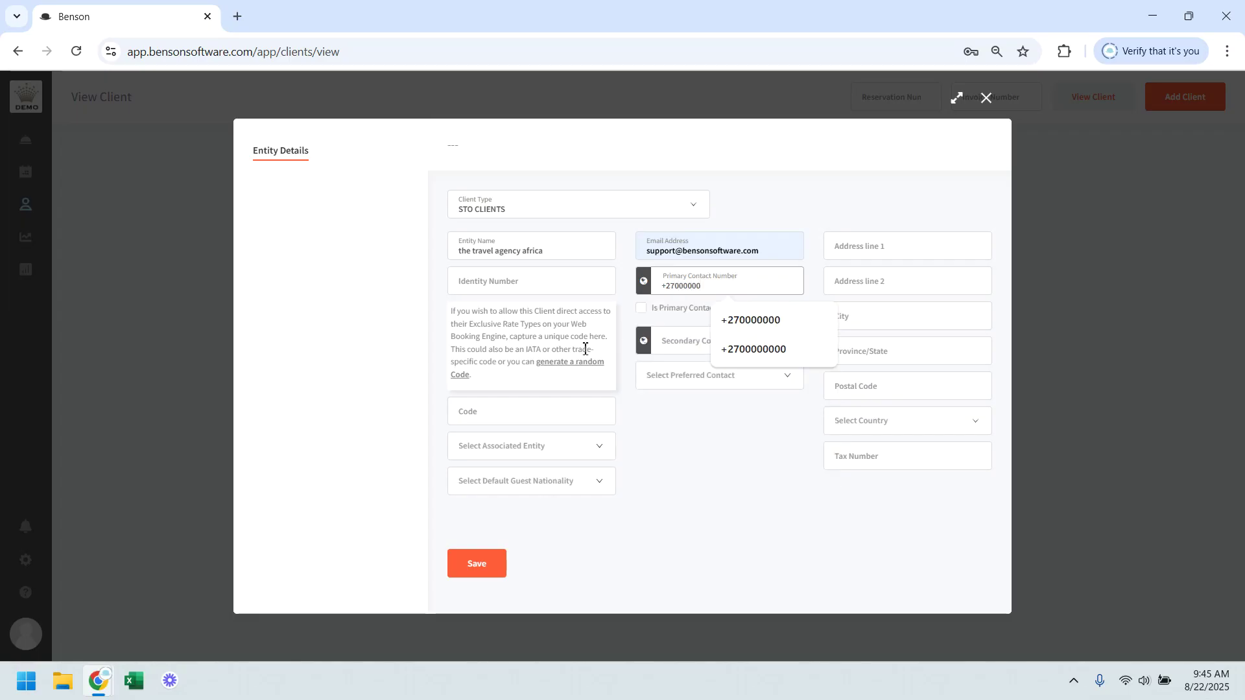
- Try TTAF as the client's web booking code, clear it and generate a random code instead
click(492, 405)
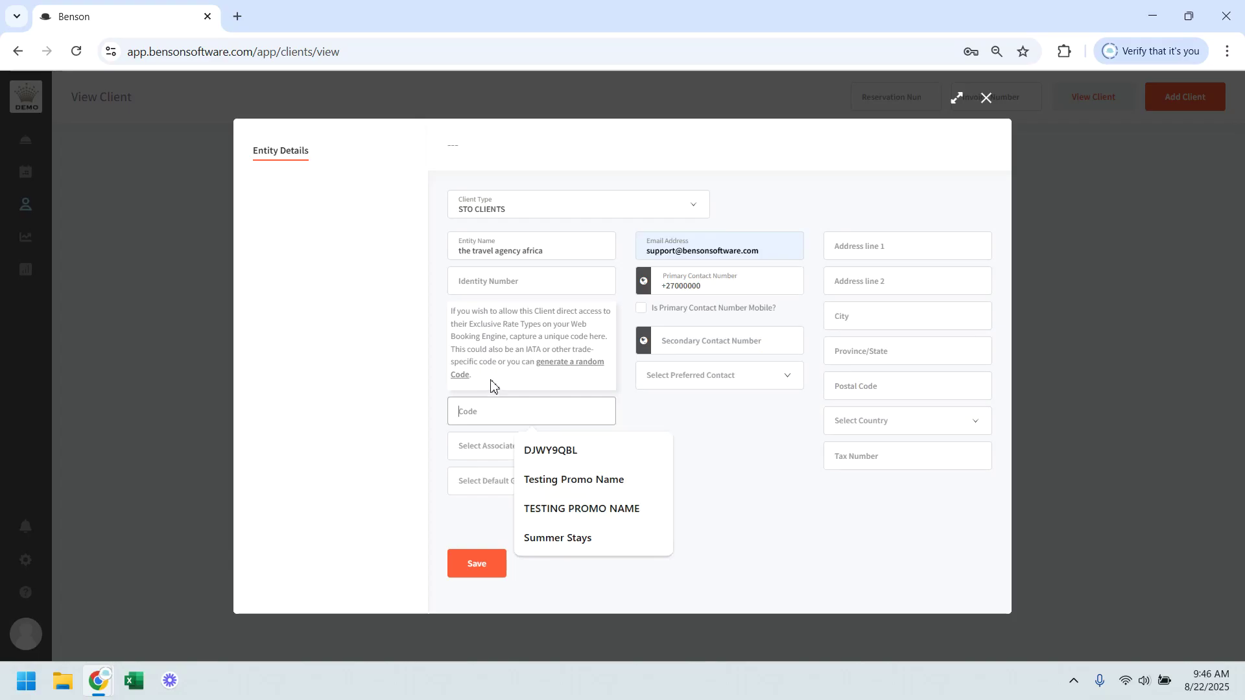
drag(492, 383, 448, 316)
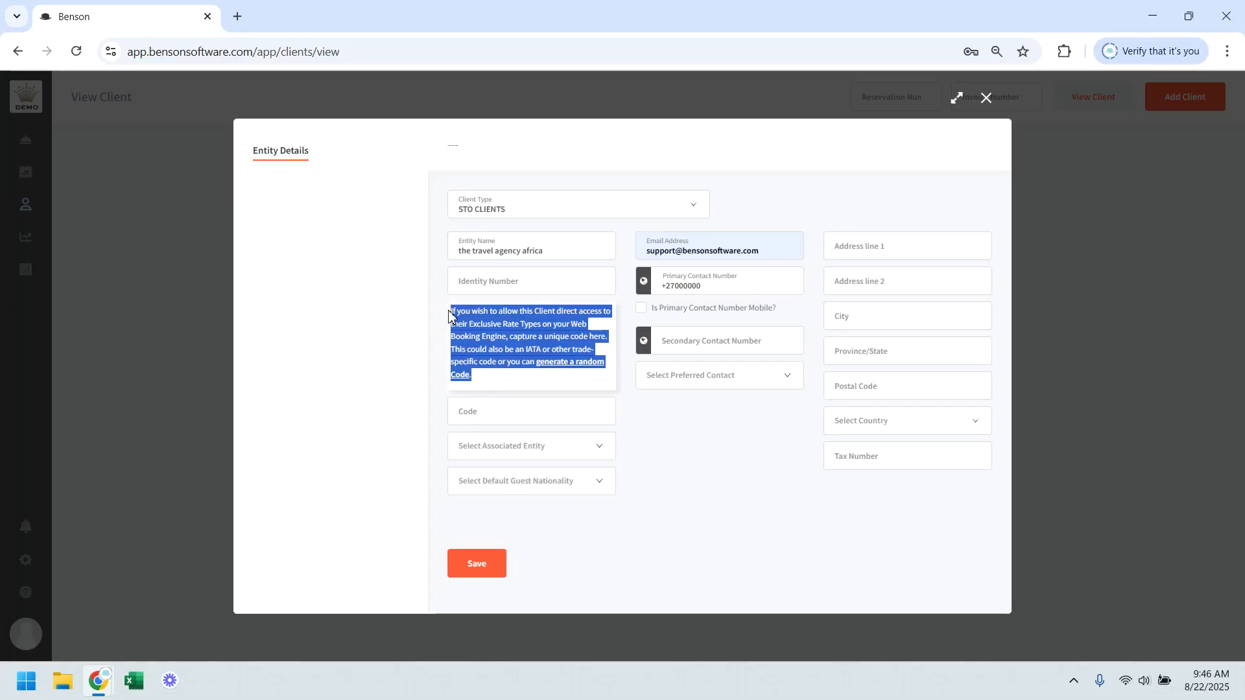
click(525, 409)
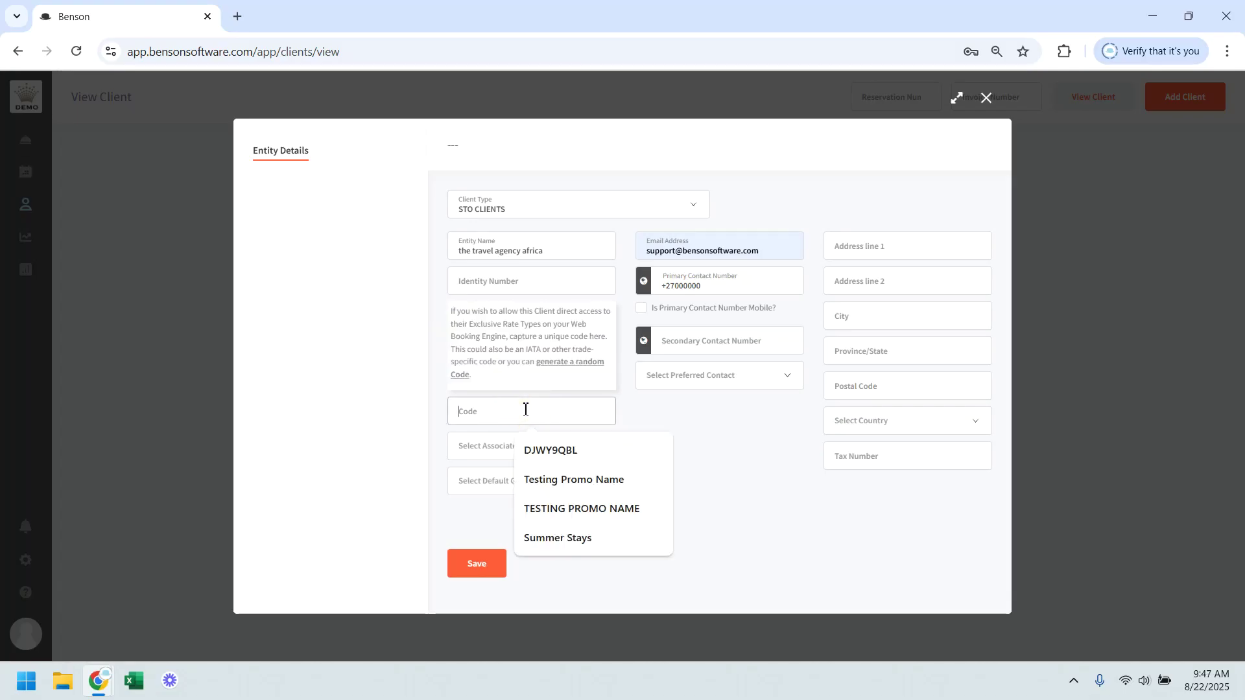
text(TTAF)
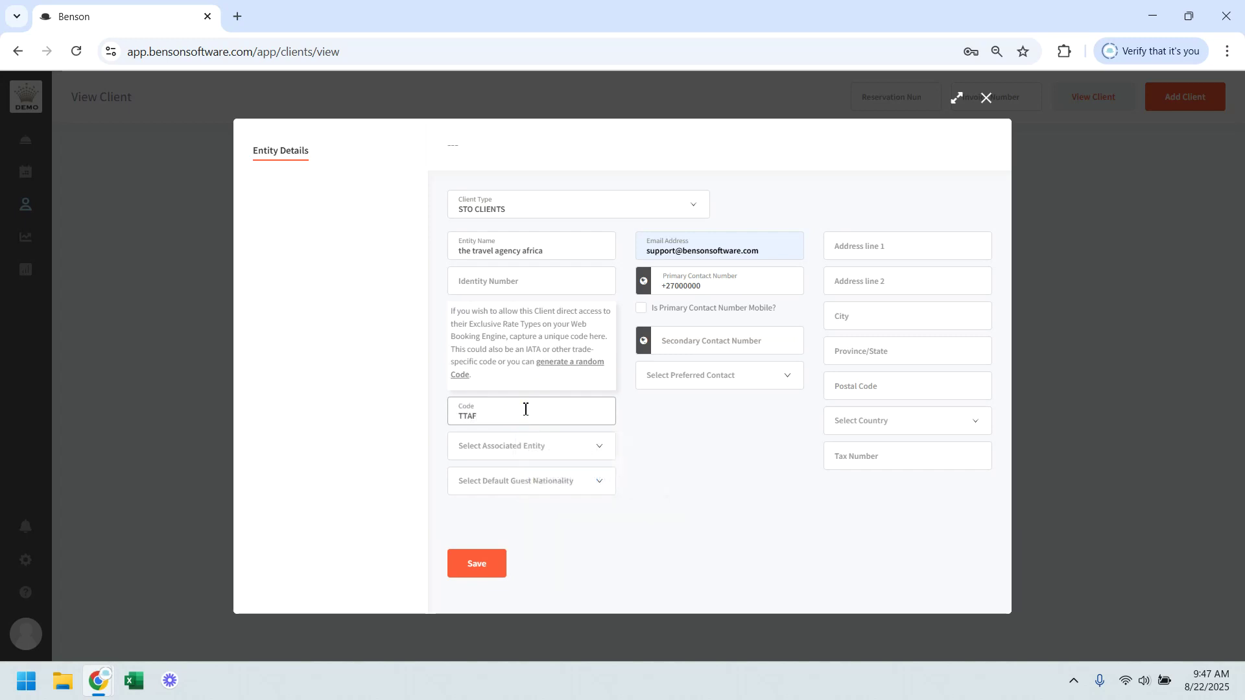
key(BackSpace)
key(BackSpace)
key(BackSpace)
key(BackSpace)
click(557, 371)
- Examine the optional associated entity, default guest nationality, address and tax number fields of the new client
click(531, 447)
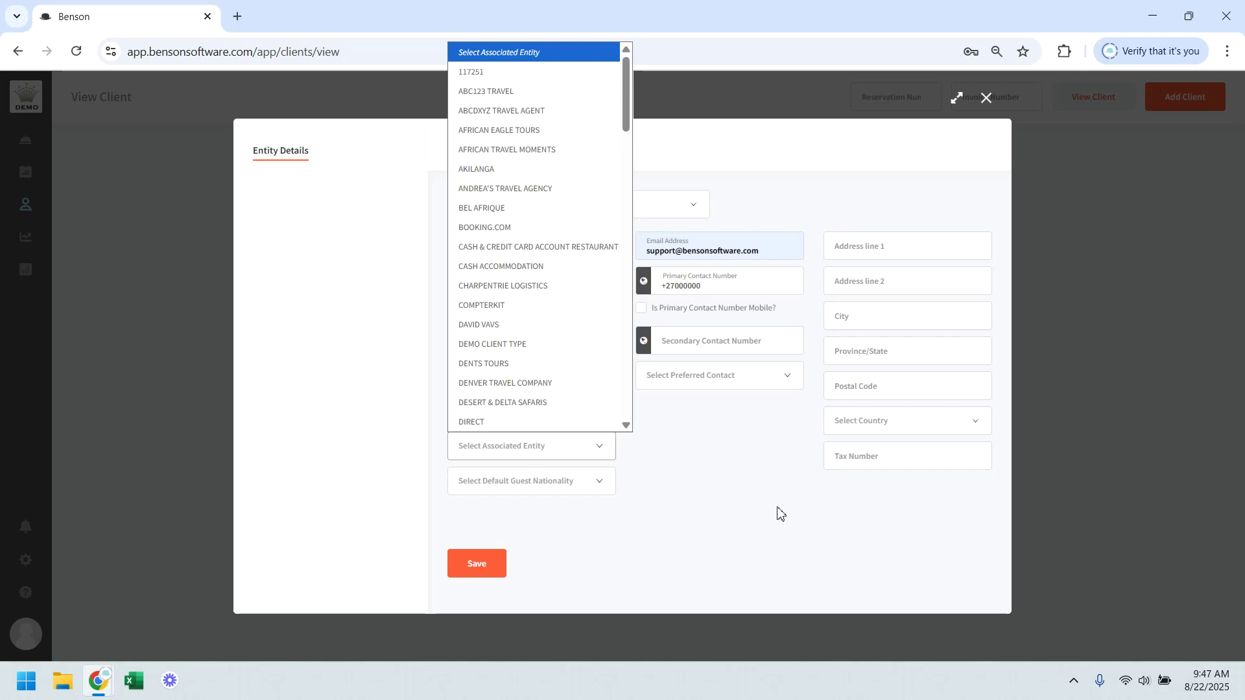
click(529, 483)
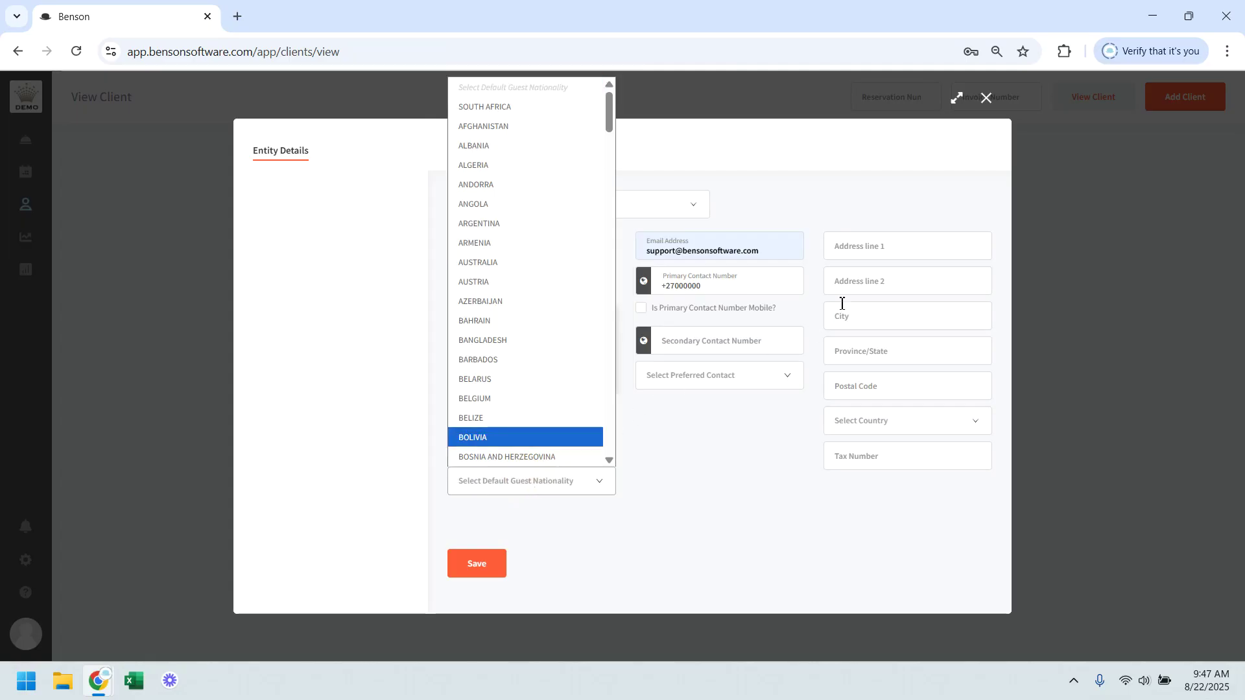
click(883, 249)
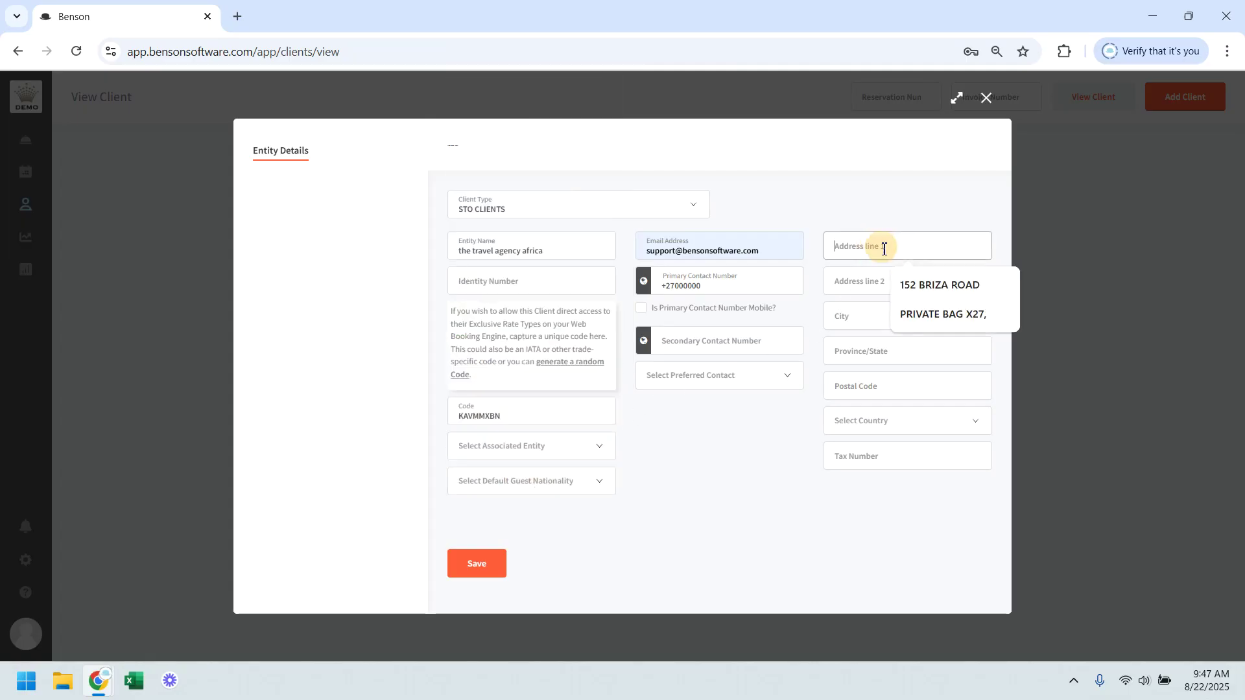
mouse_move(879, 380)
mouse_down()
mouse_move(812, 451)
mouse_move(795, 496)
mouse_move(848, 479)
mouse_up()
click(883, 462)
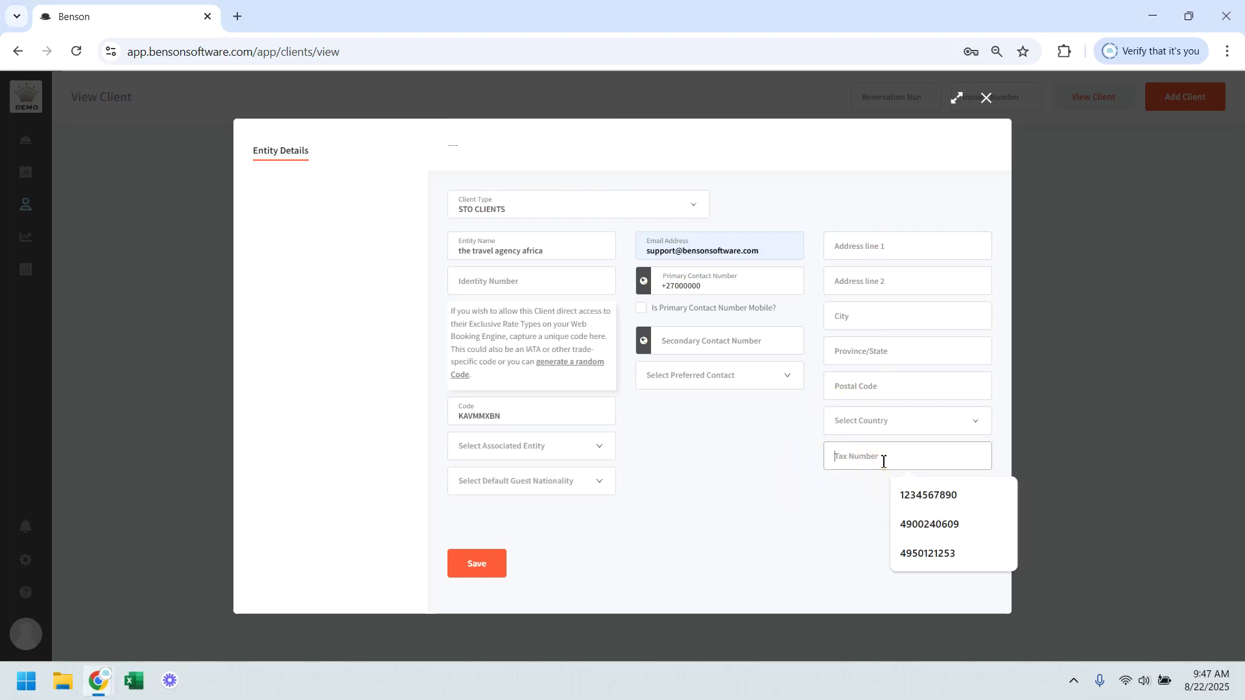
drag(924, 489, 994, 232)
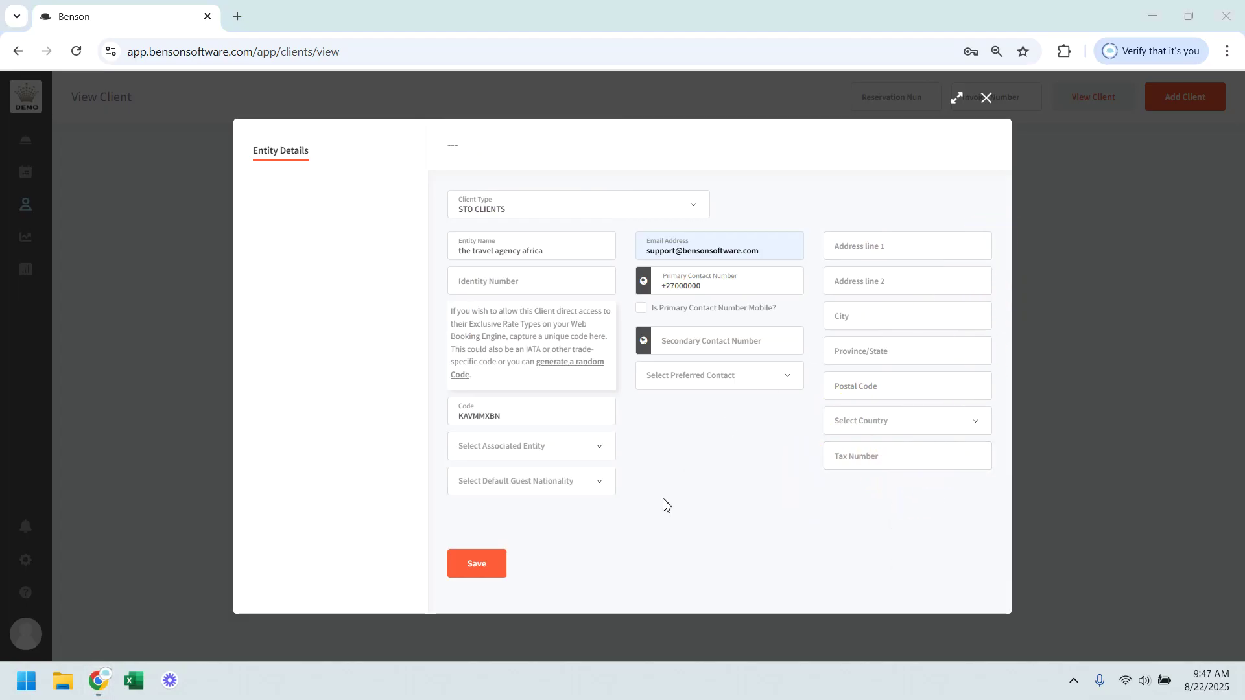
right_click(700, 314)
click(735, 198)
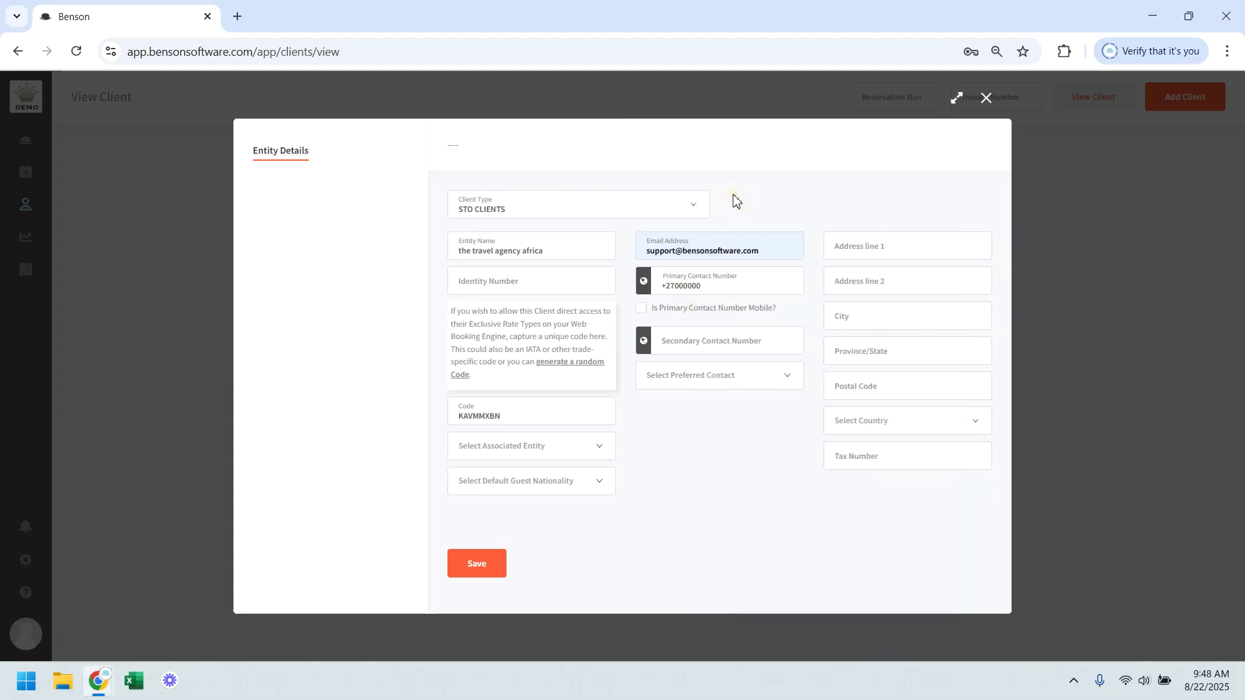
- Save the new STO CLIENTS client with its entity details
click(476, 563)
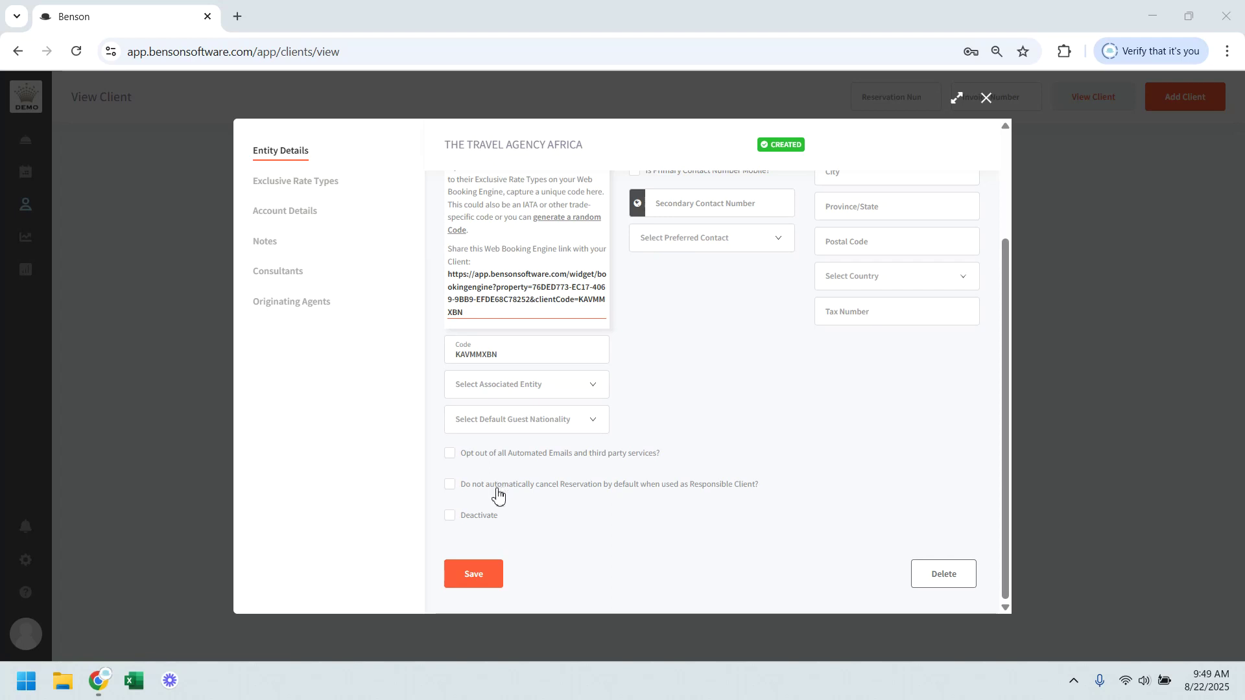
- Try the Deactivate option on the saved client and clear it again
click(476, 523)
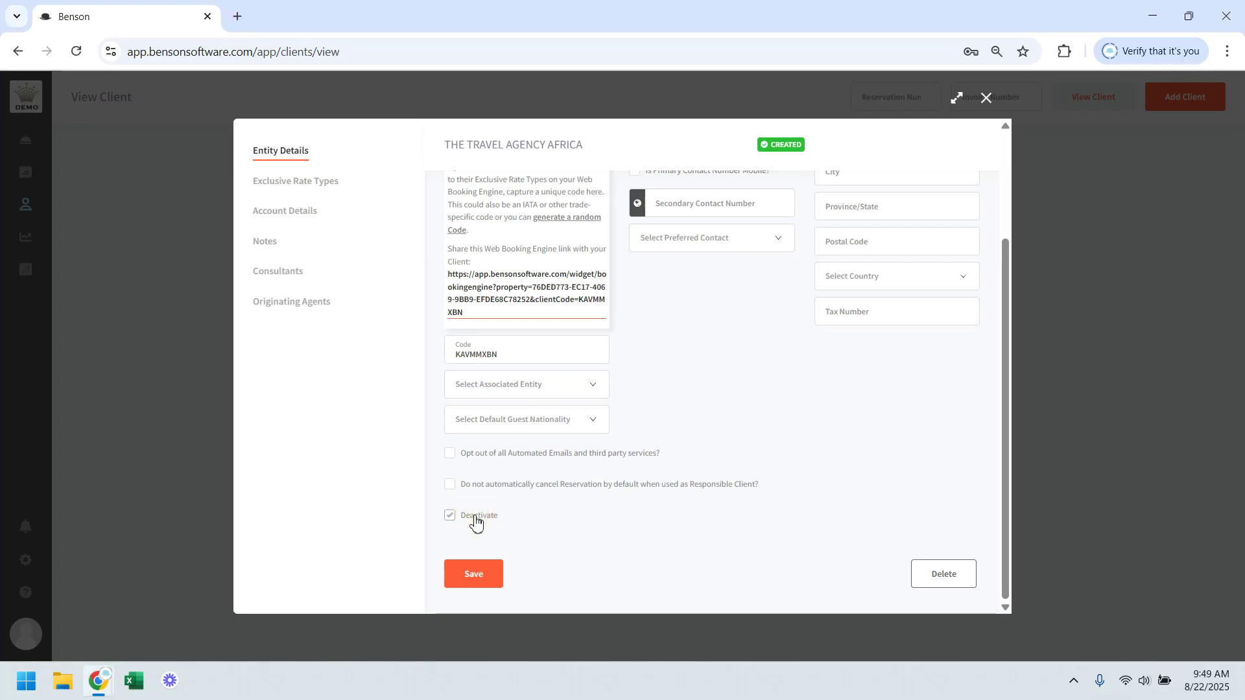
click(476, 523)
scroll(476, 525, up, 3)
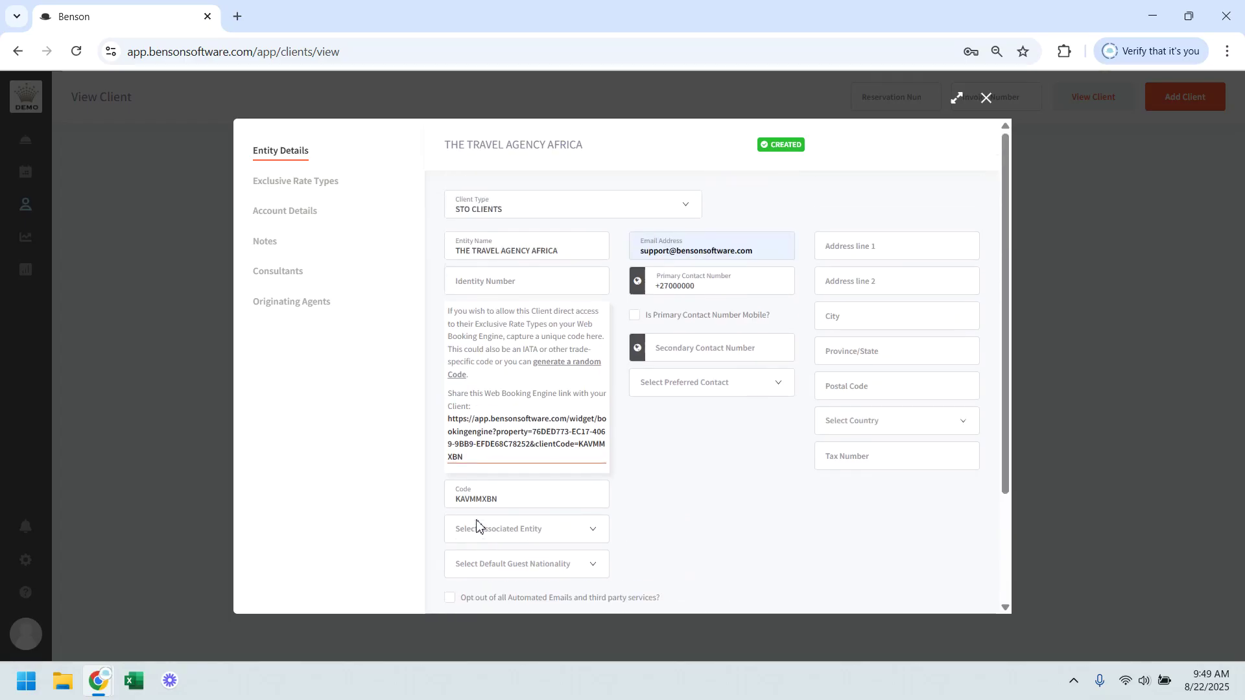
- Add the exclusive rate type STAY 5 PAY 4 to the client with STANDARD CANCELLATION and NO PREPAYMENT REQUIRED, and save it
click(284, 192)
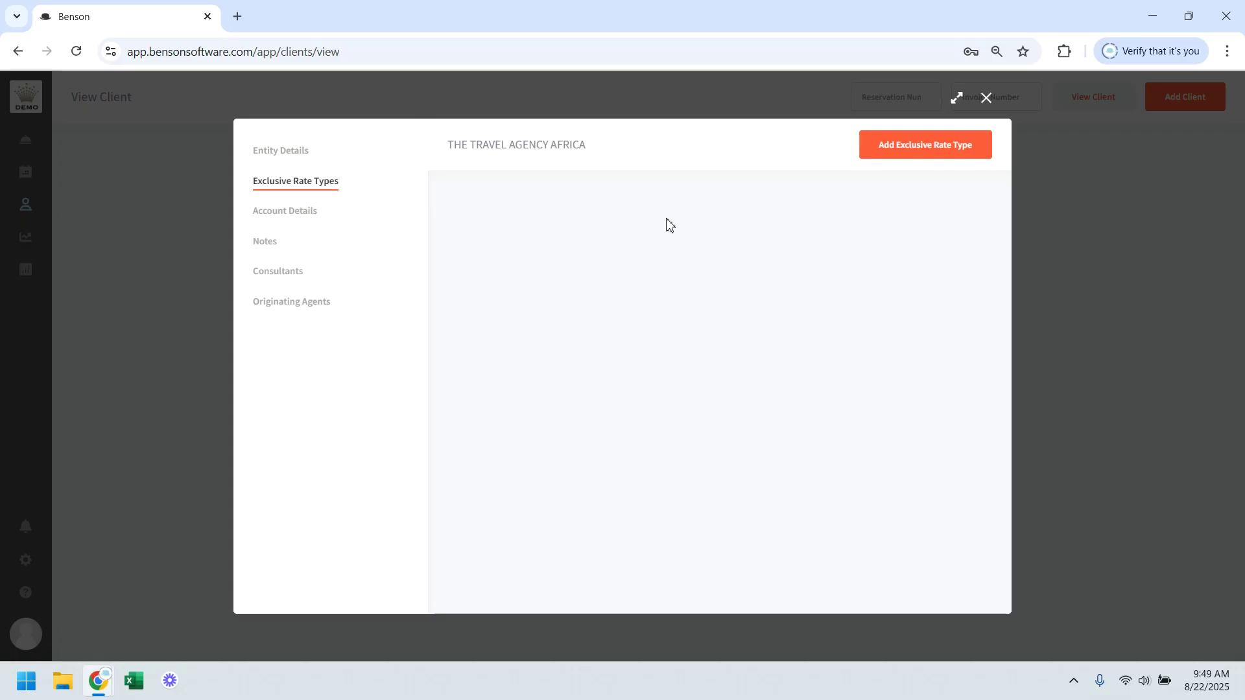
click(934, 150)
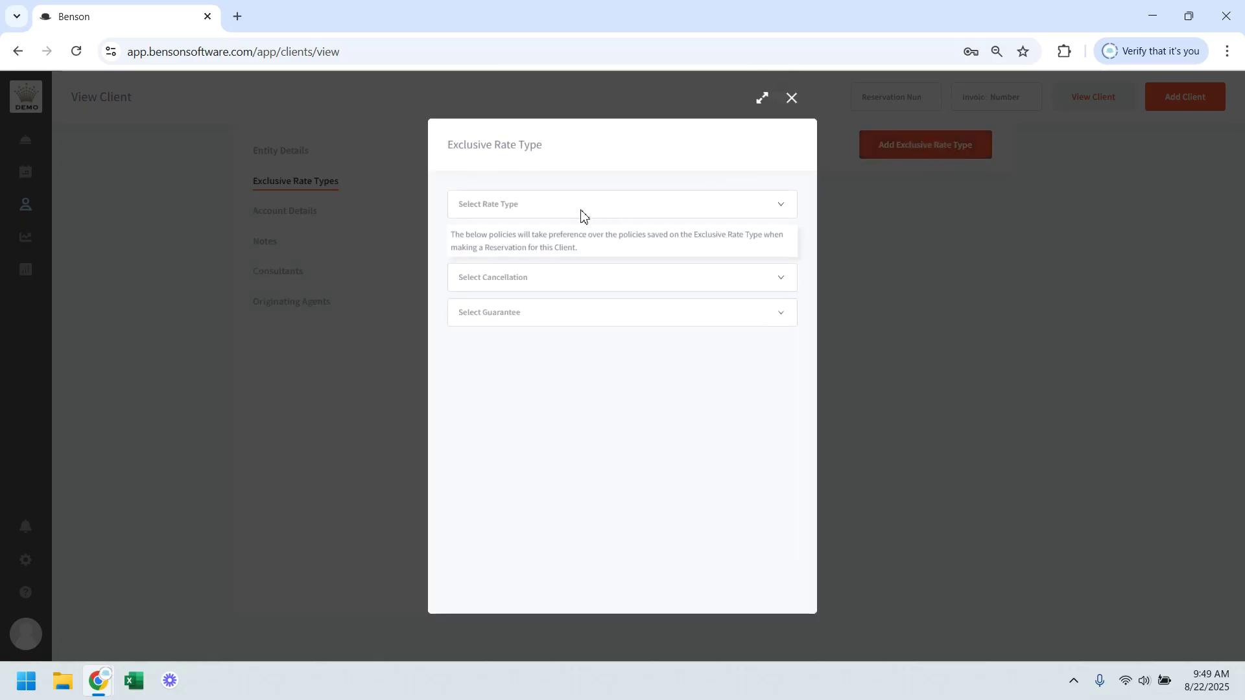
click(579, 209)
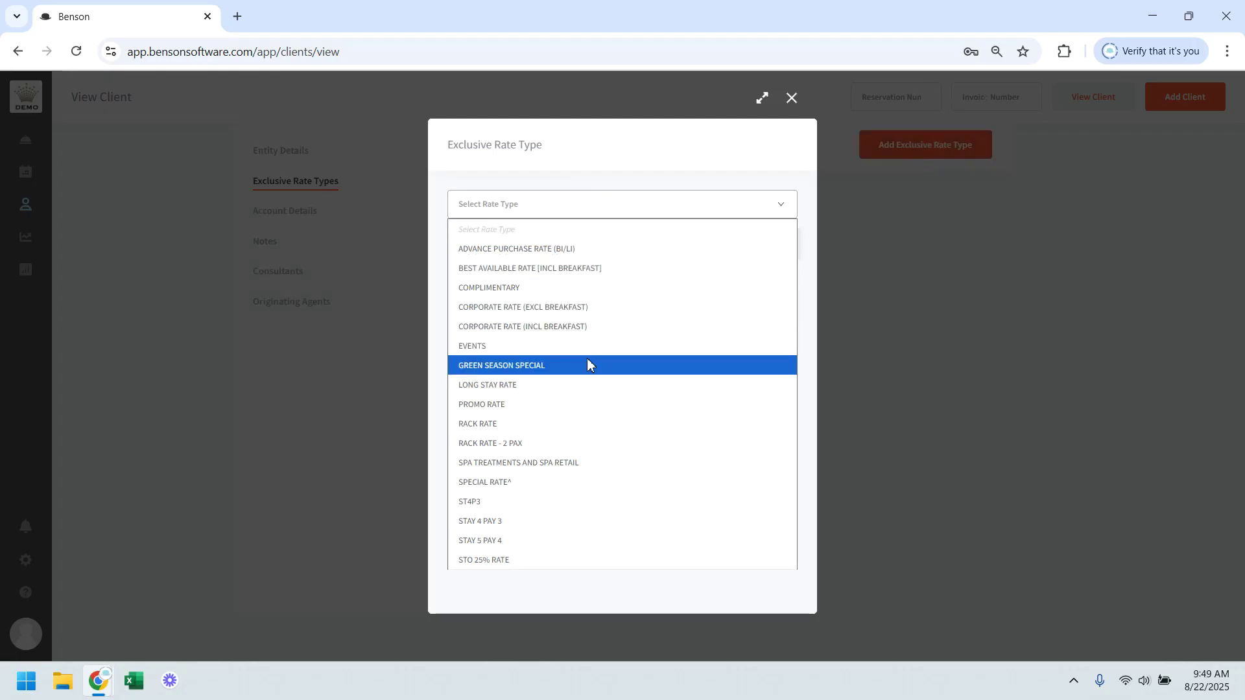
click(526, 542)
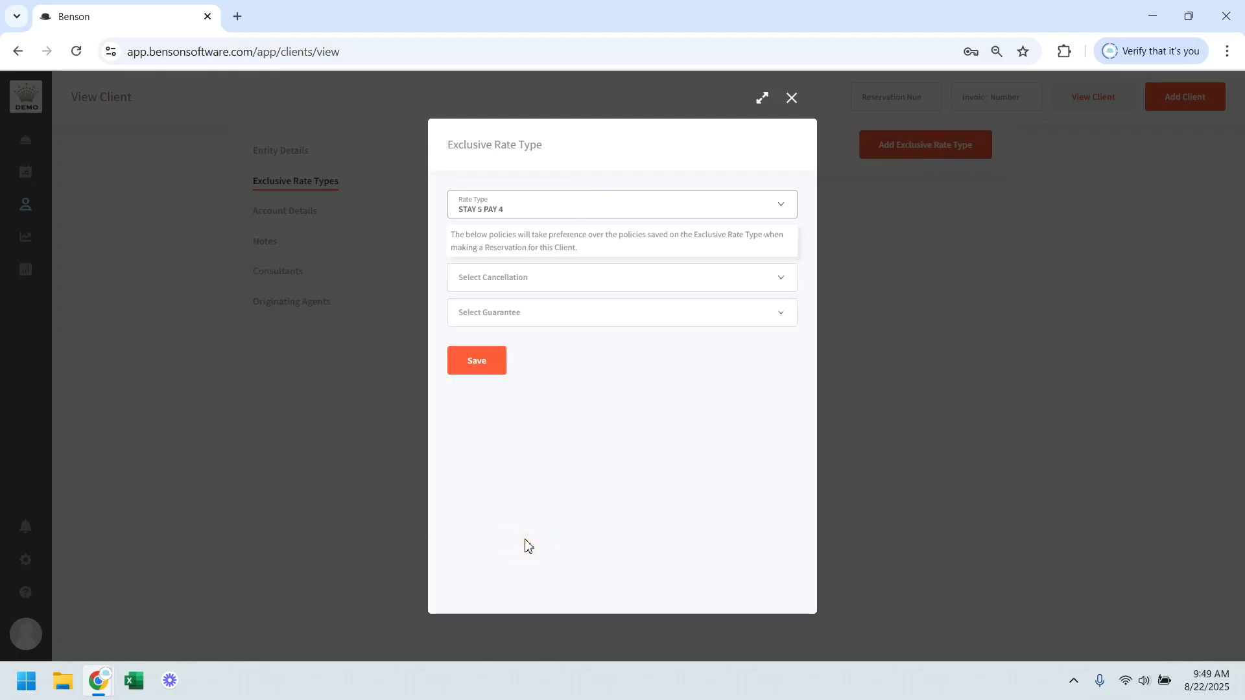
click(596, 284)
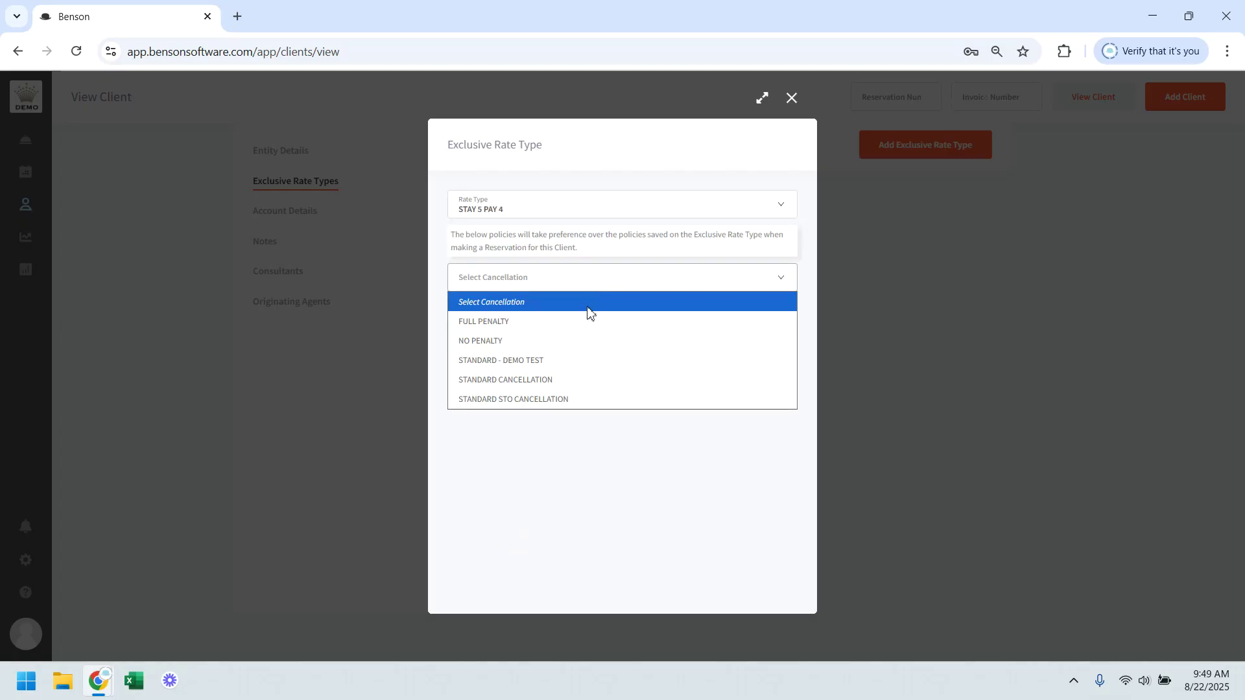
click(568, 384)
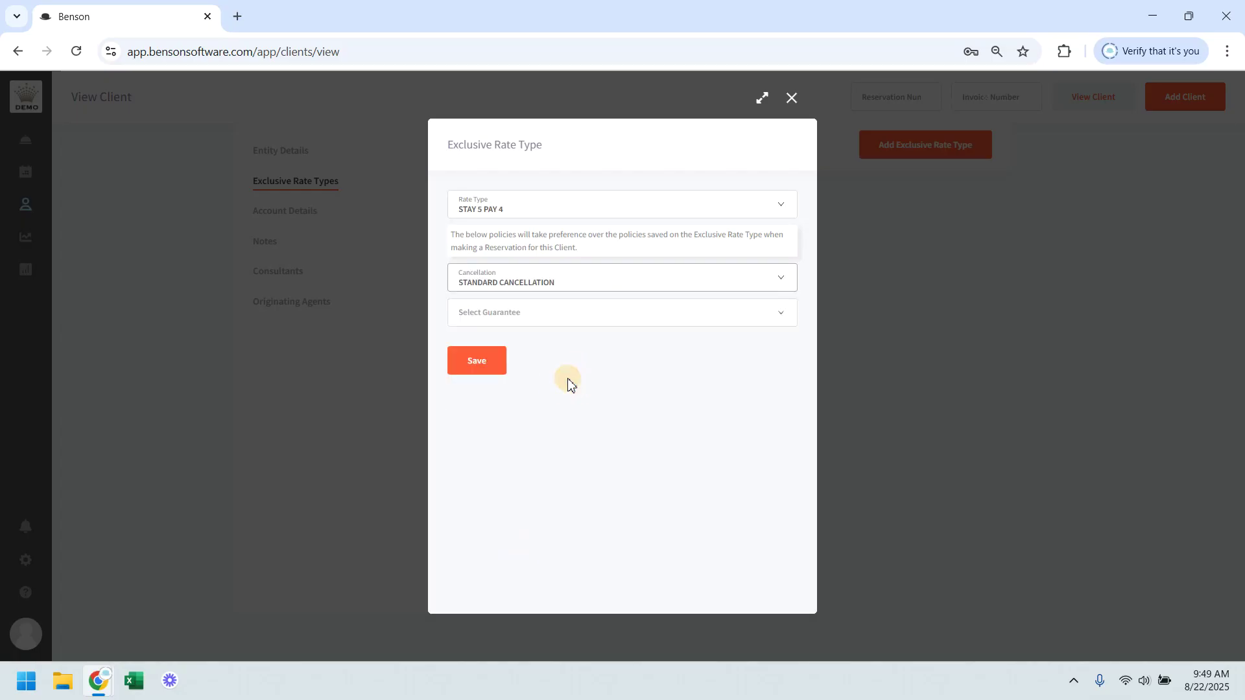
click(591, 315)
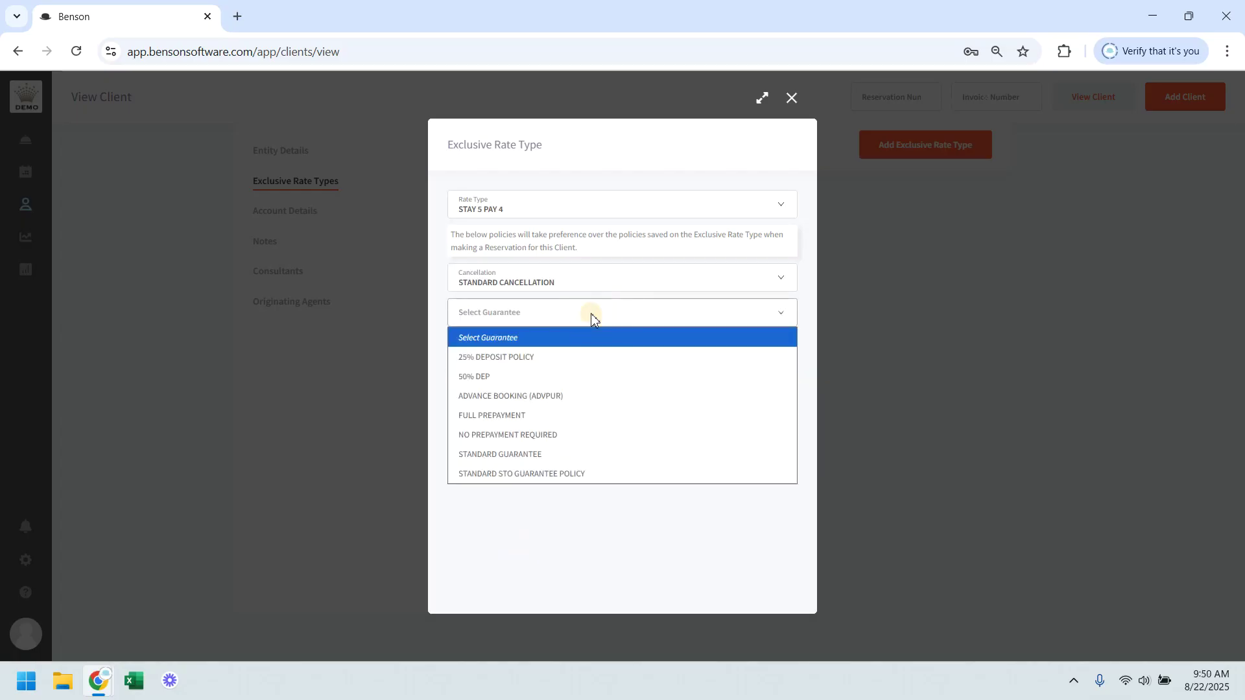
click(568, 434)
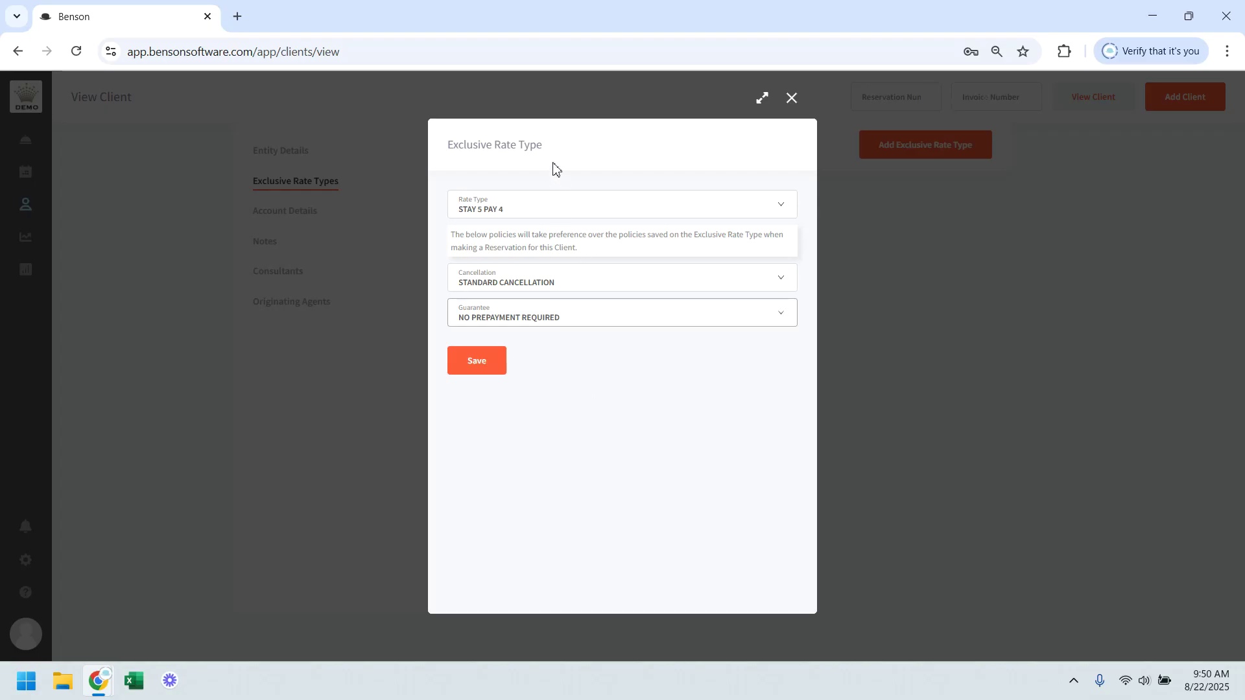
click(475, 367)
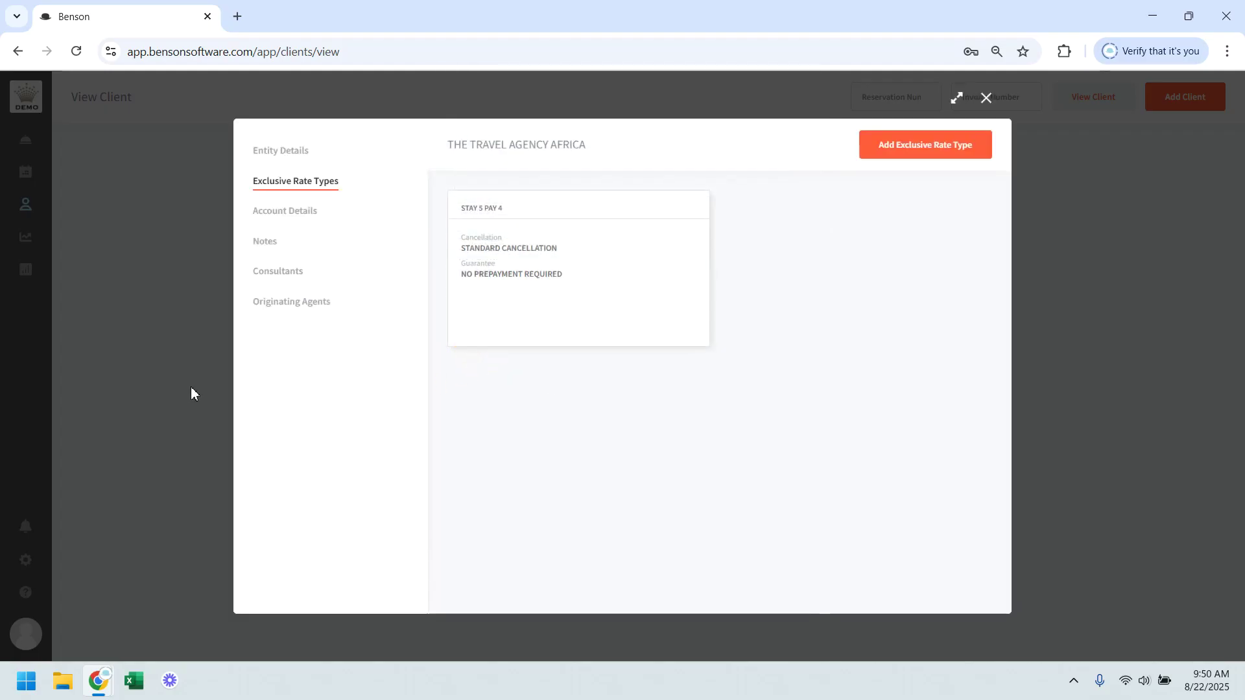
mouse_move(523, 289)
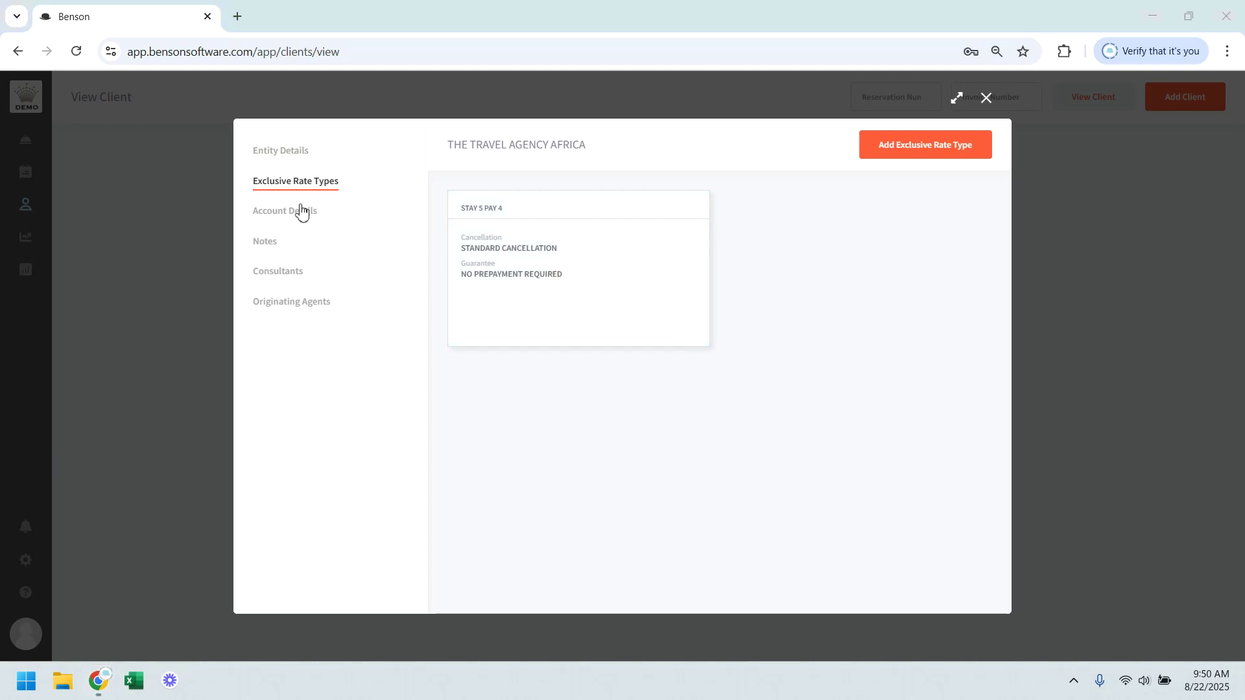
- Open an account for the travel agency client from its account details and close that account again
click(269, 221)
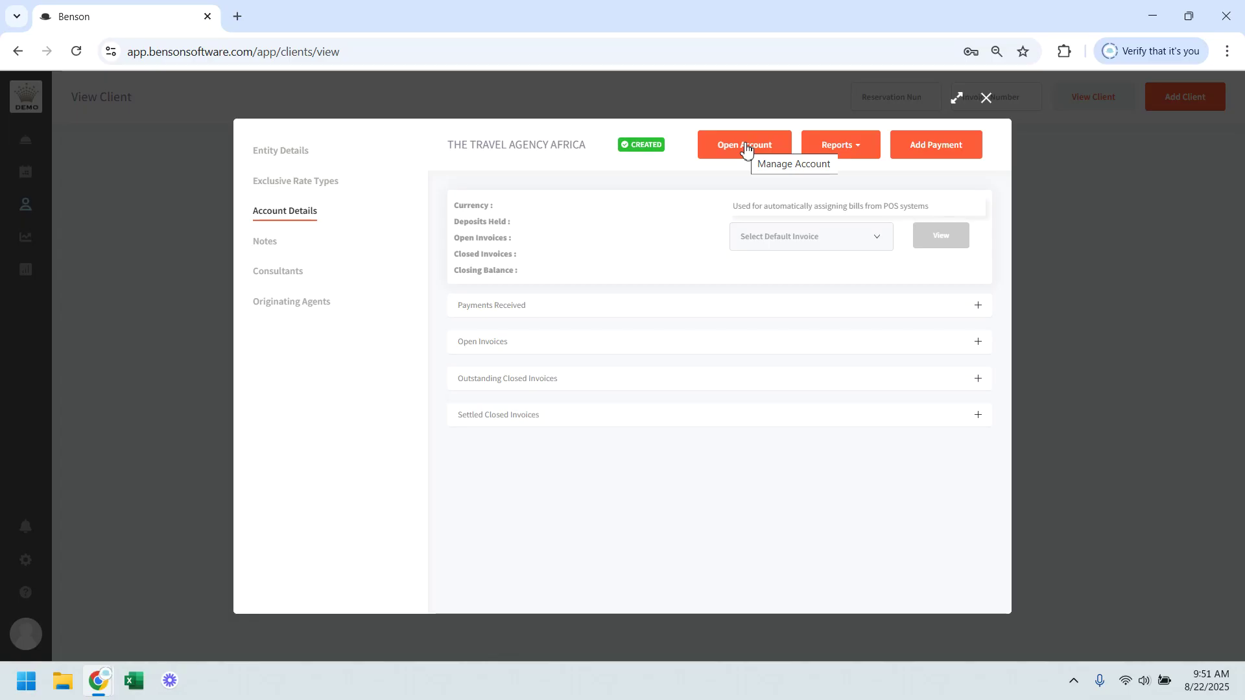
click(746, 147)
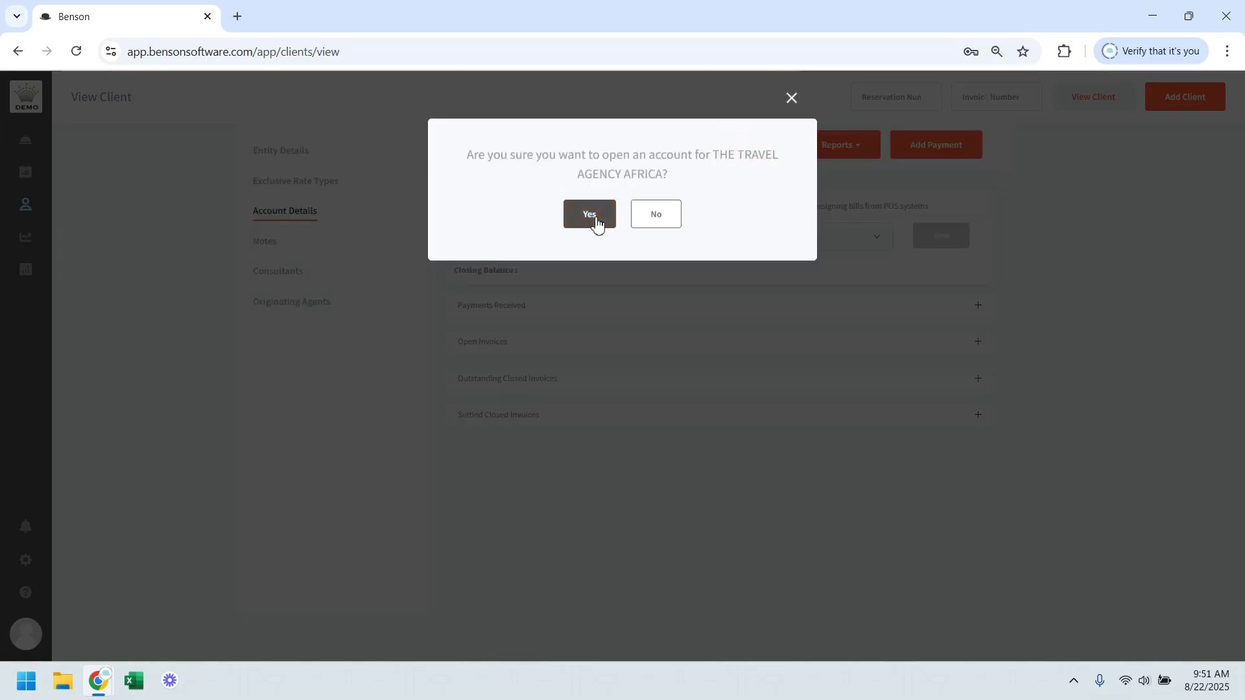
click(595, 221)
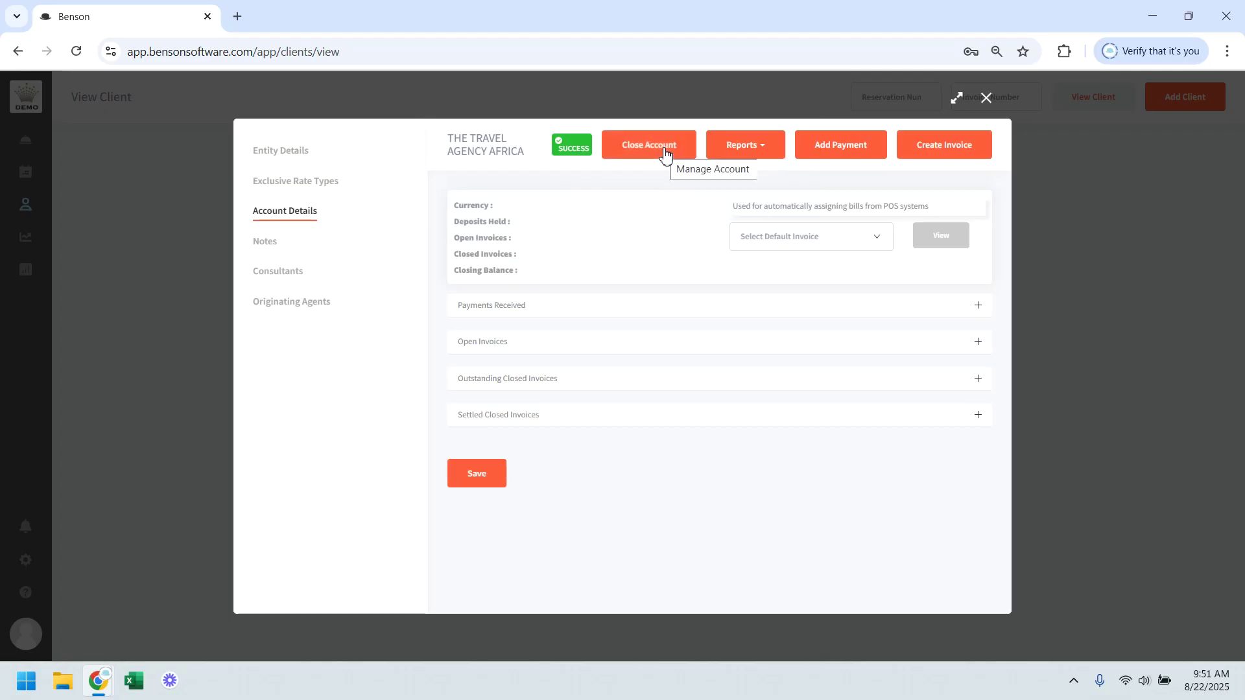
click(662, 153)
click(595, 214)
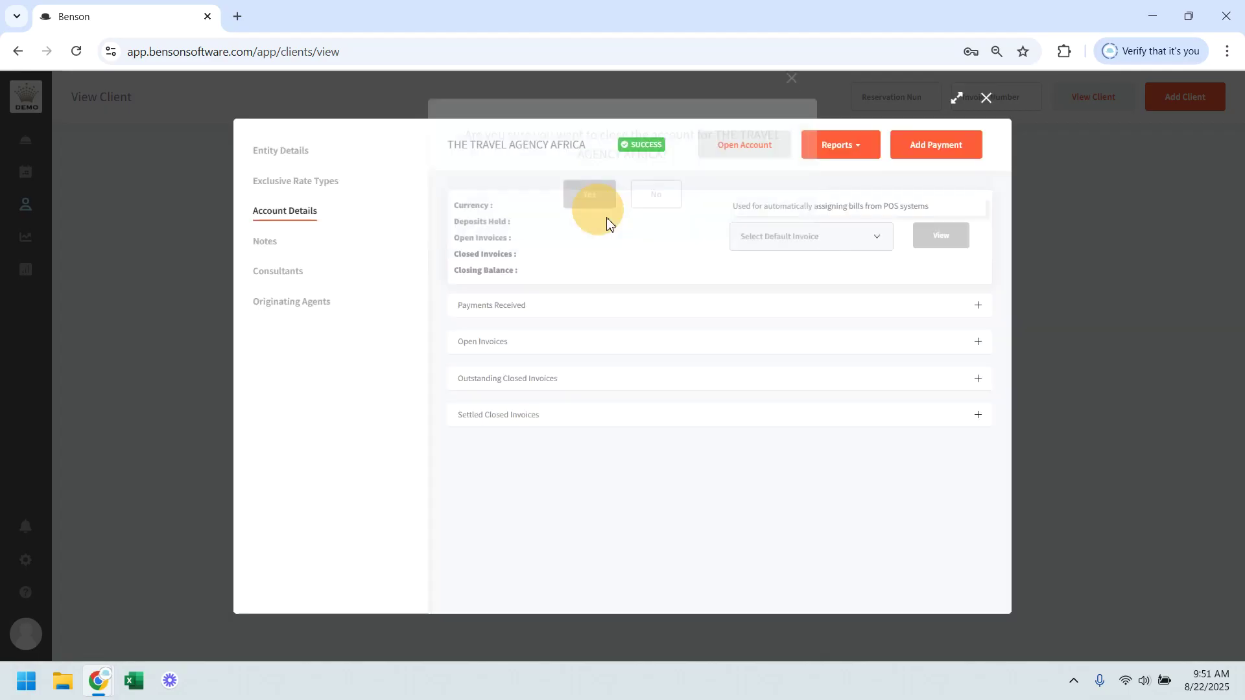
- View the client's Balance Recon report and close it
click(838, 154)
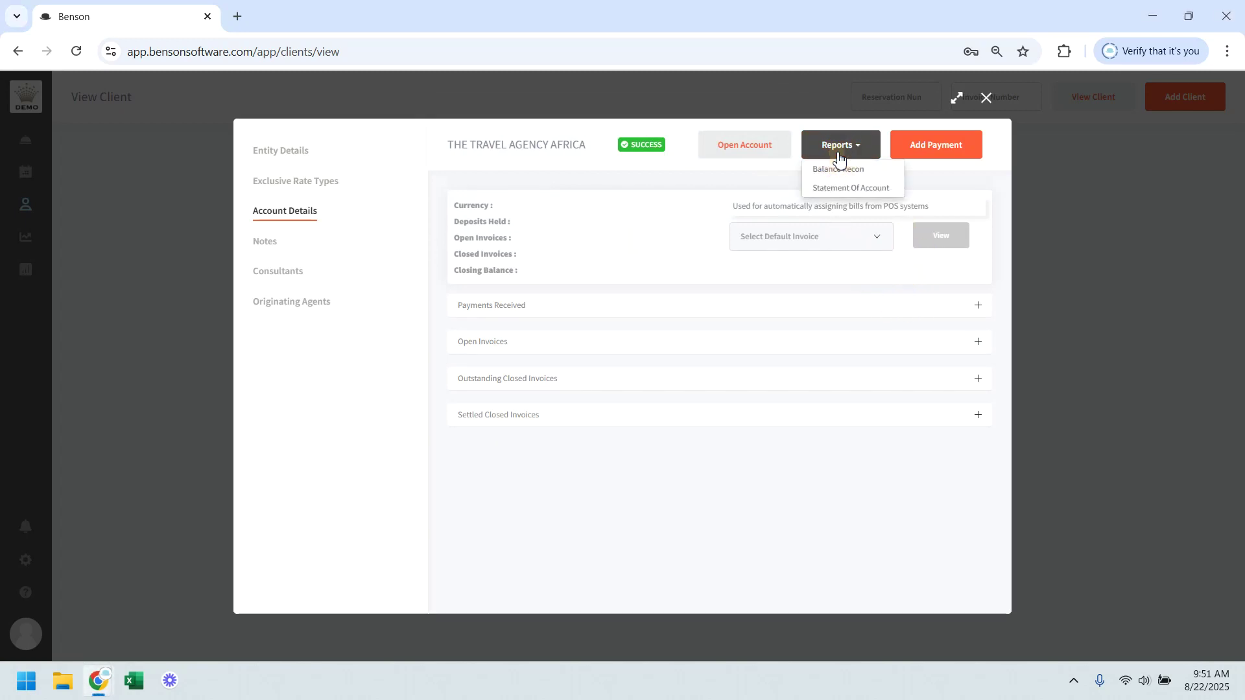
click(869, 173)
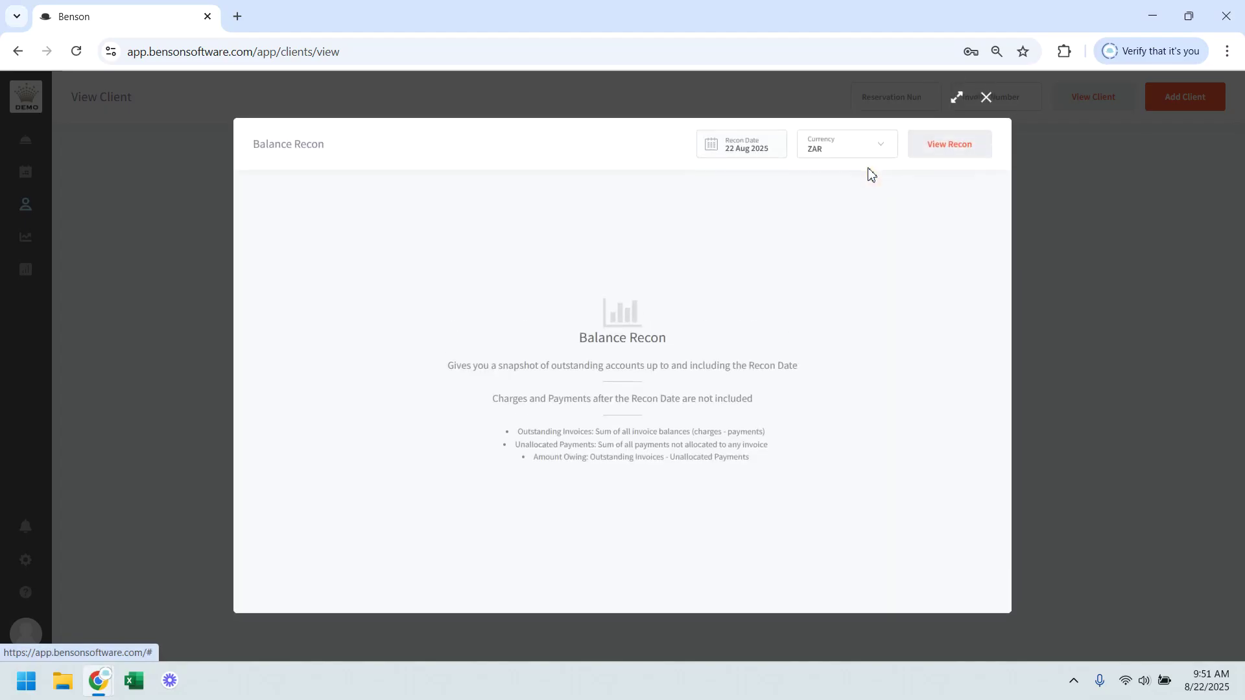
click(948, 155)
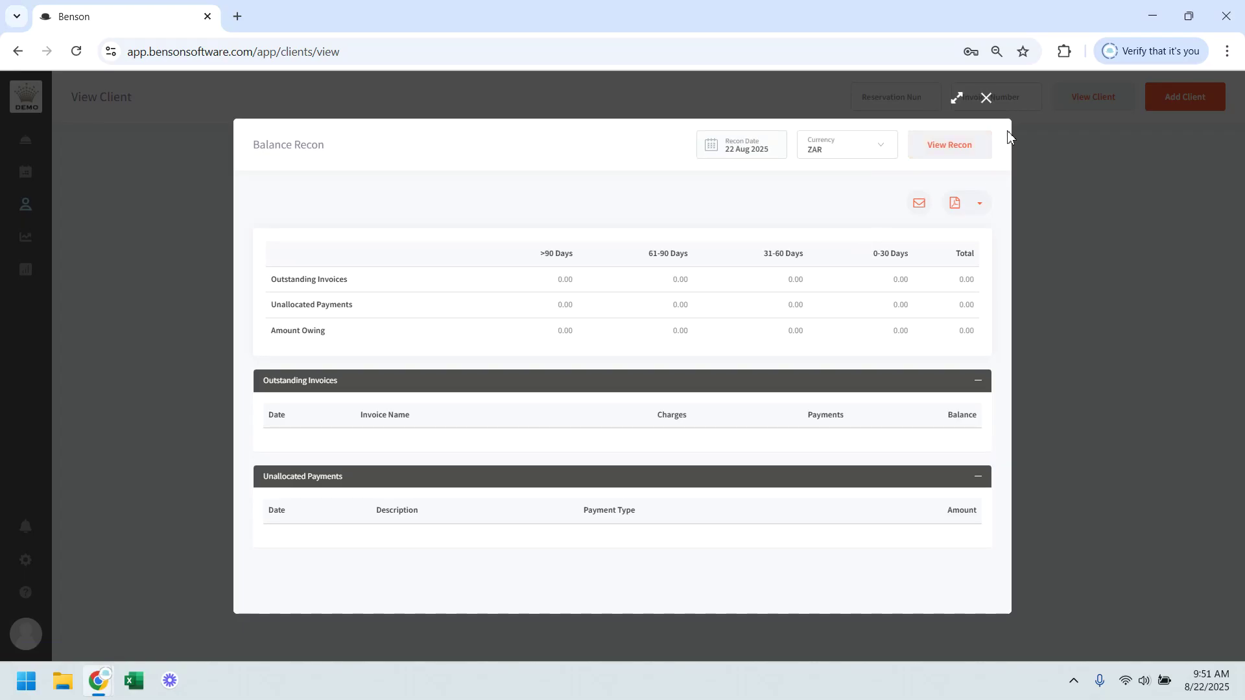
click(986, 98)
- Examine the client's Statement Of Account report with its start date set to 01 Aug 2025, and close it
click(861, 150)
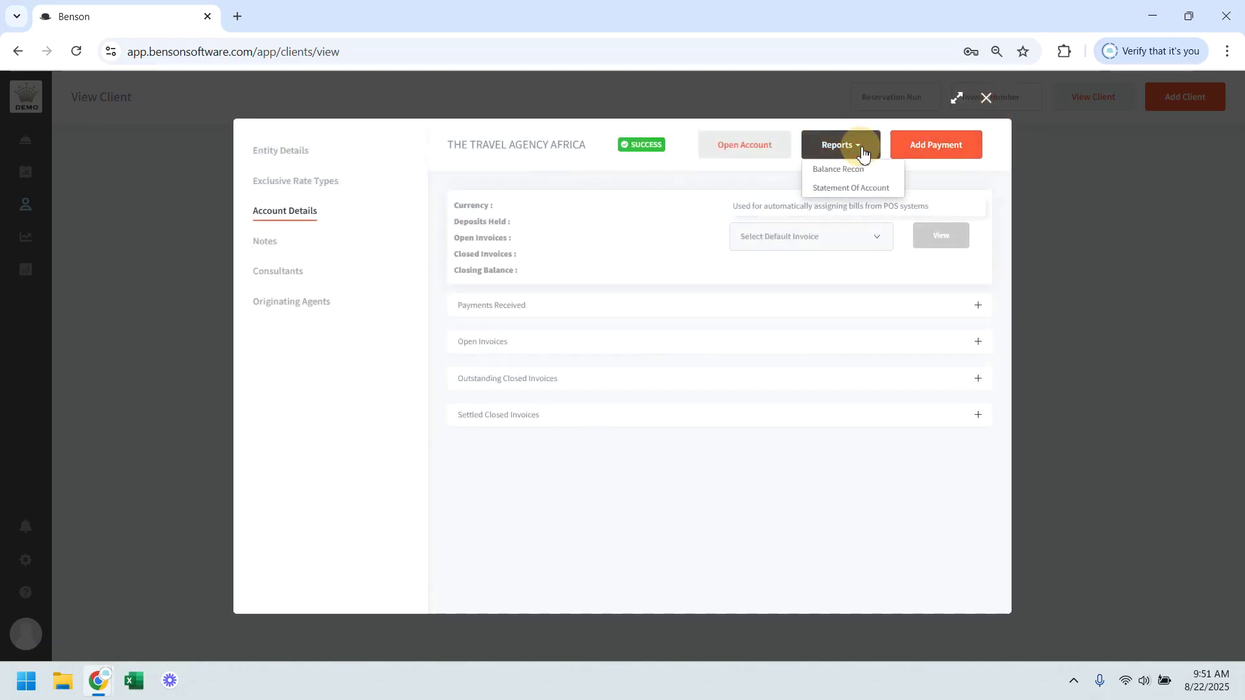
click(854, 190)
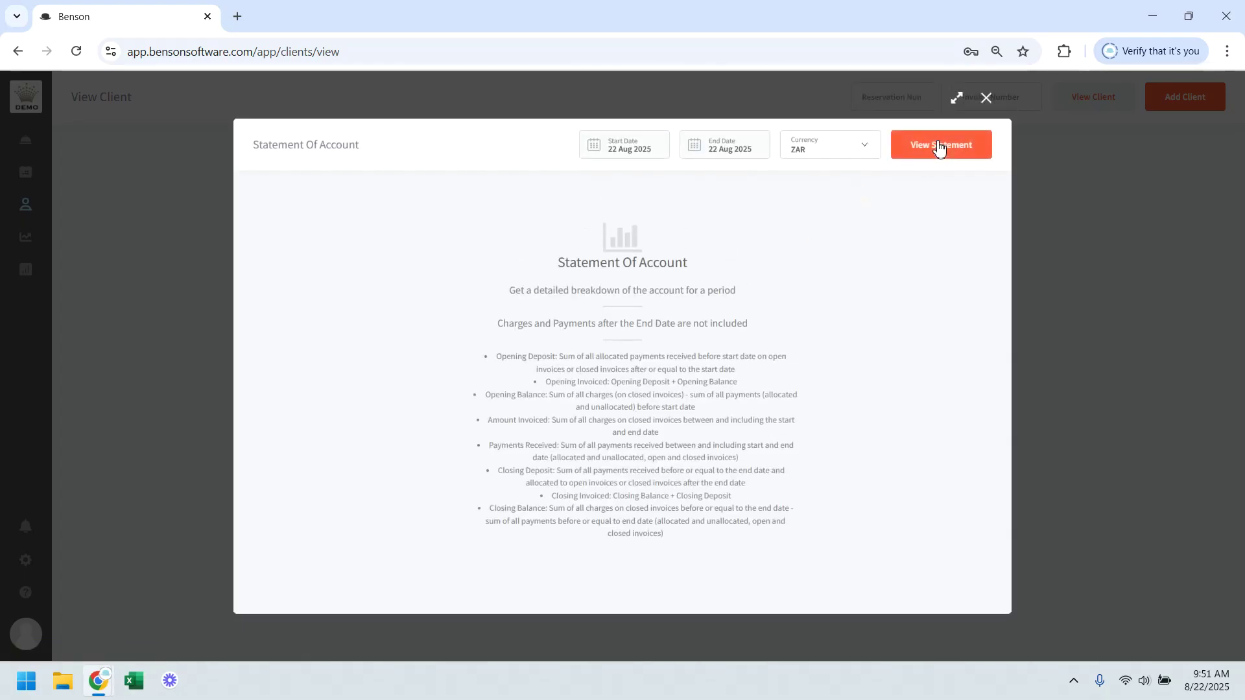
click(658, 156)
click(695, 213)
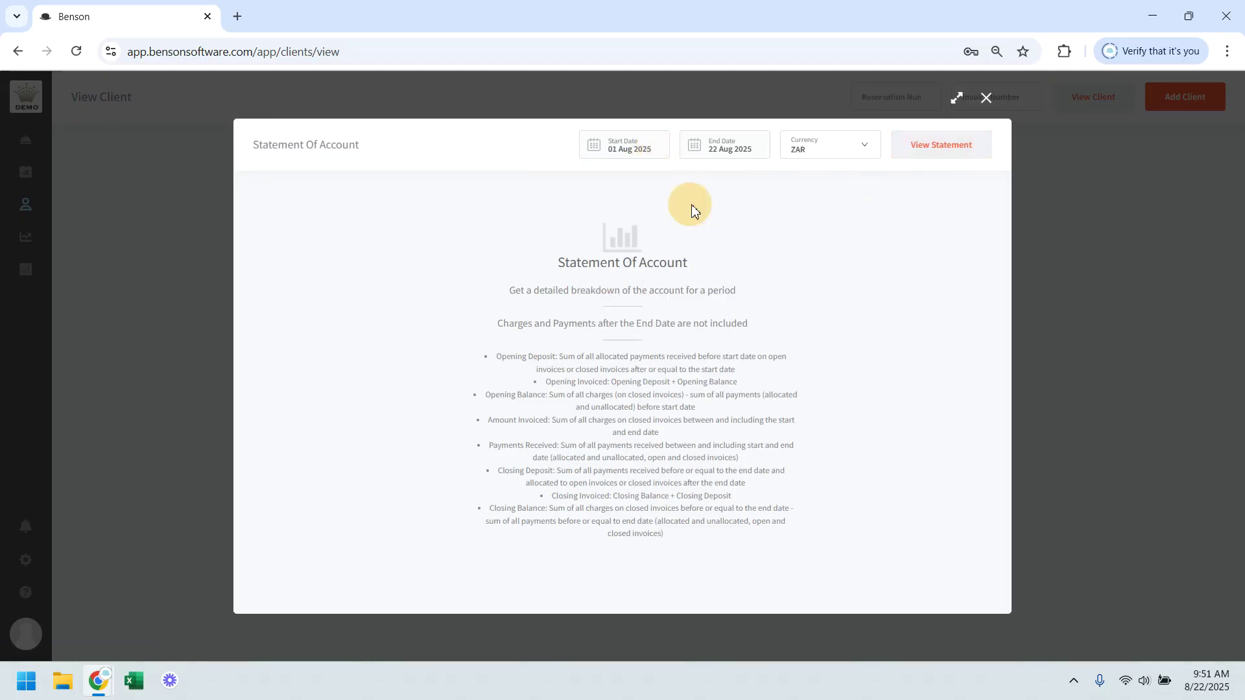
click(986, 98)
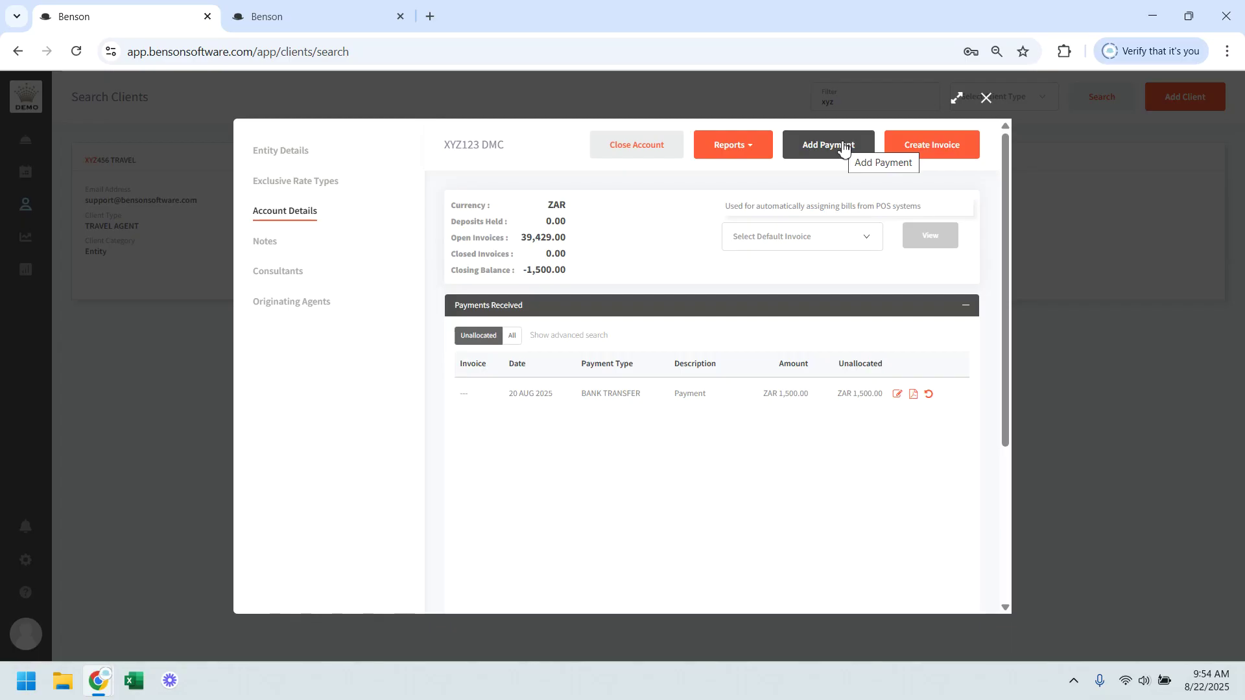
- Enter a BANK TRANSFER payment of ZAR 2000 with the description Payments for XYZ123 DMC and proceed to its invoice allocation
click(843, 148)
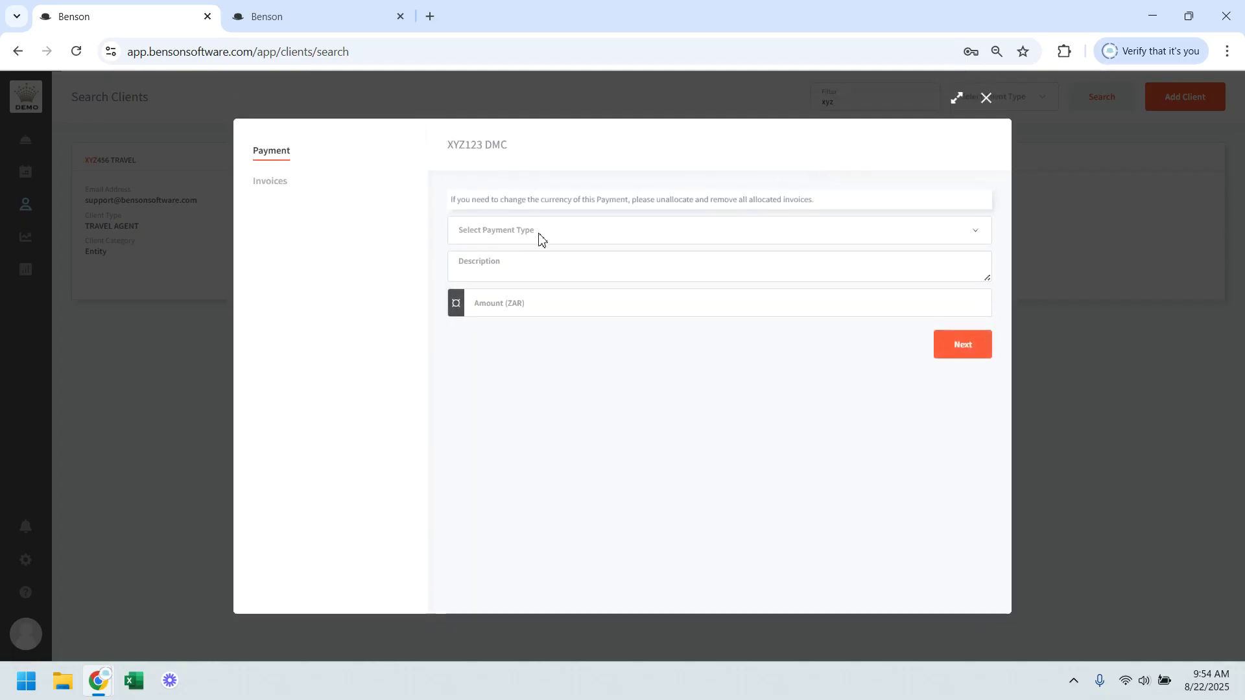
click(539, 235)
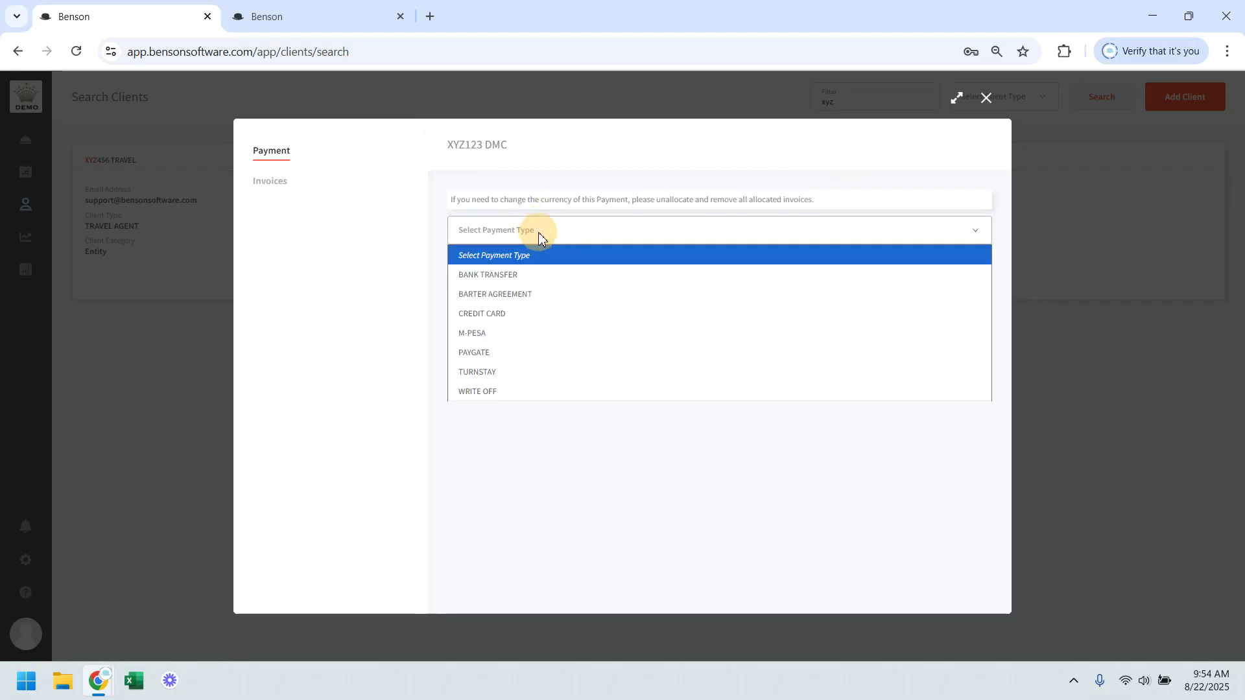
click(543, 276)
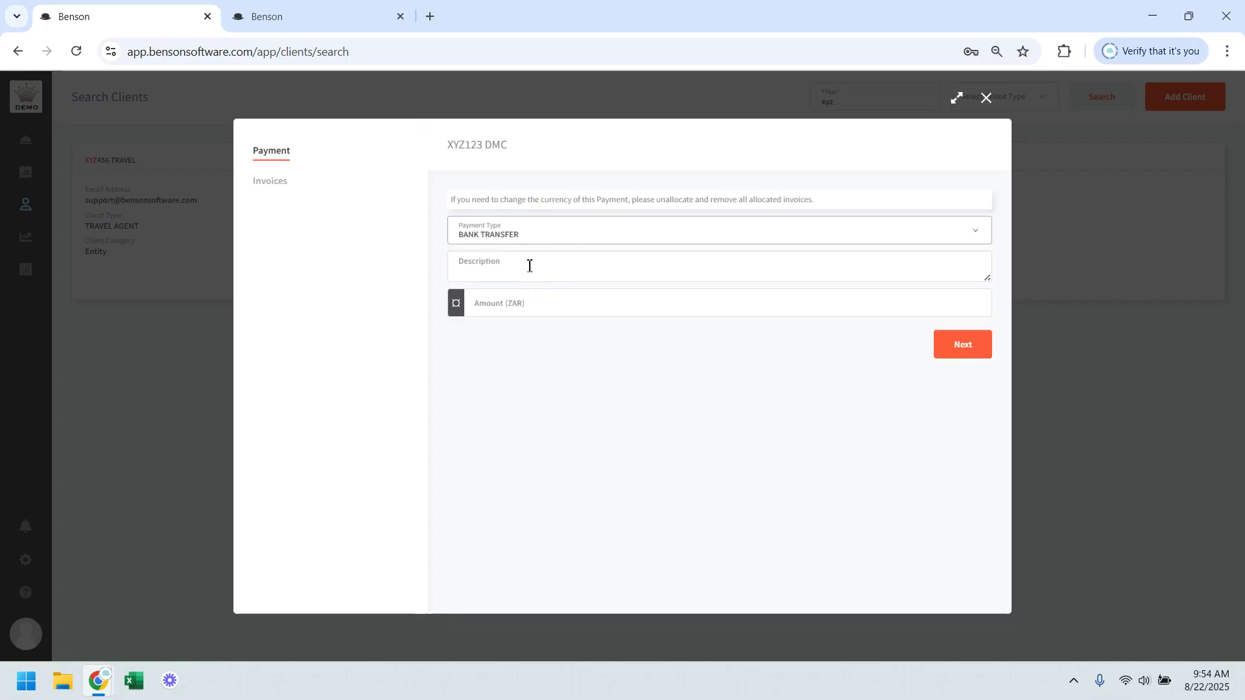
click(526, 261)
text(P)
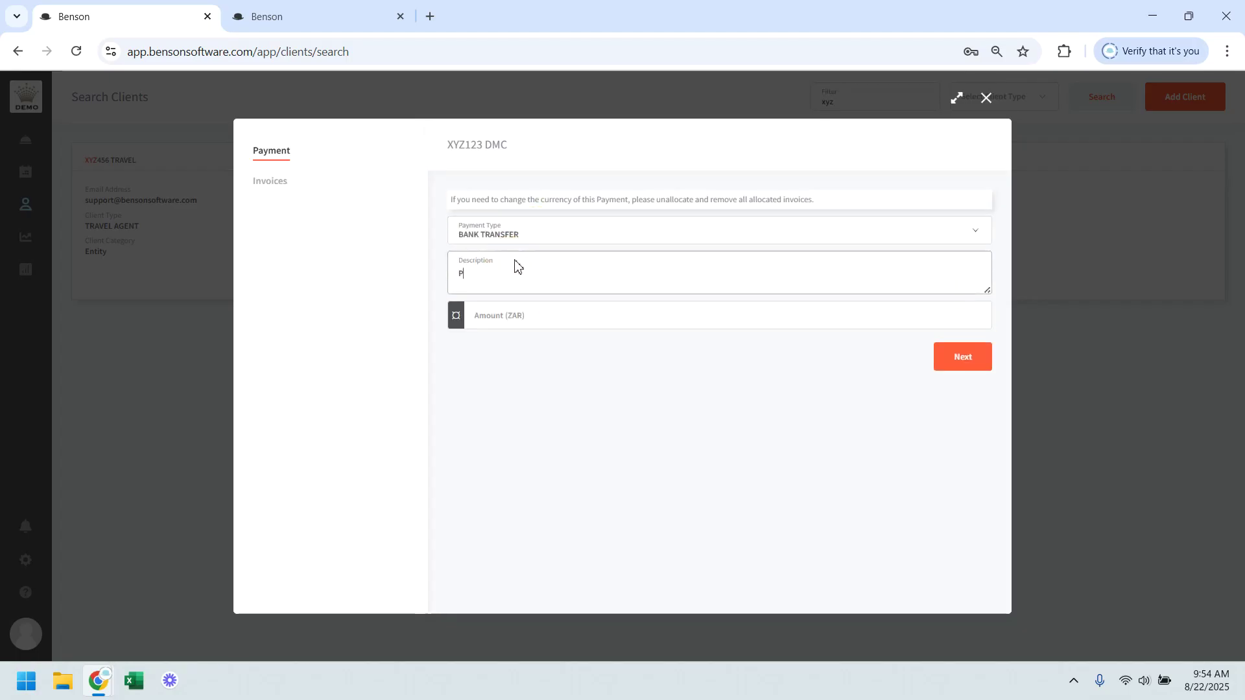
text(ayments)
click(522, 319)
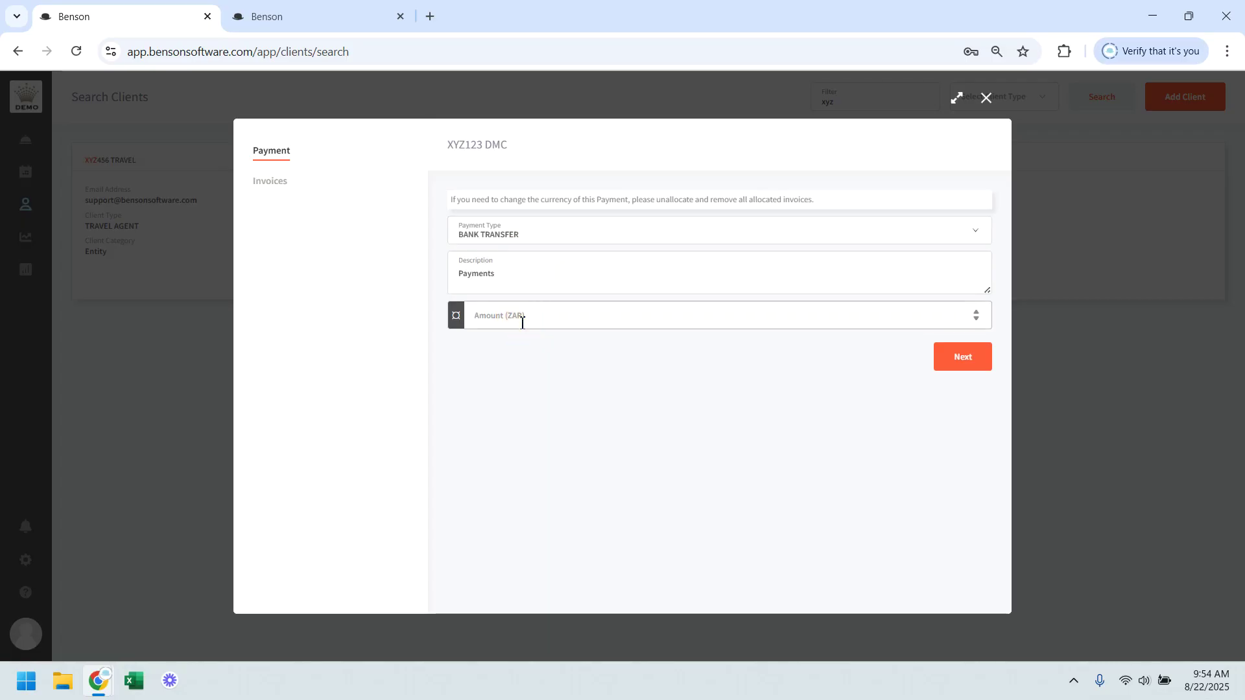
text(2000)
click(973, 361)
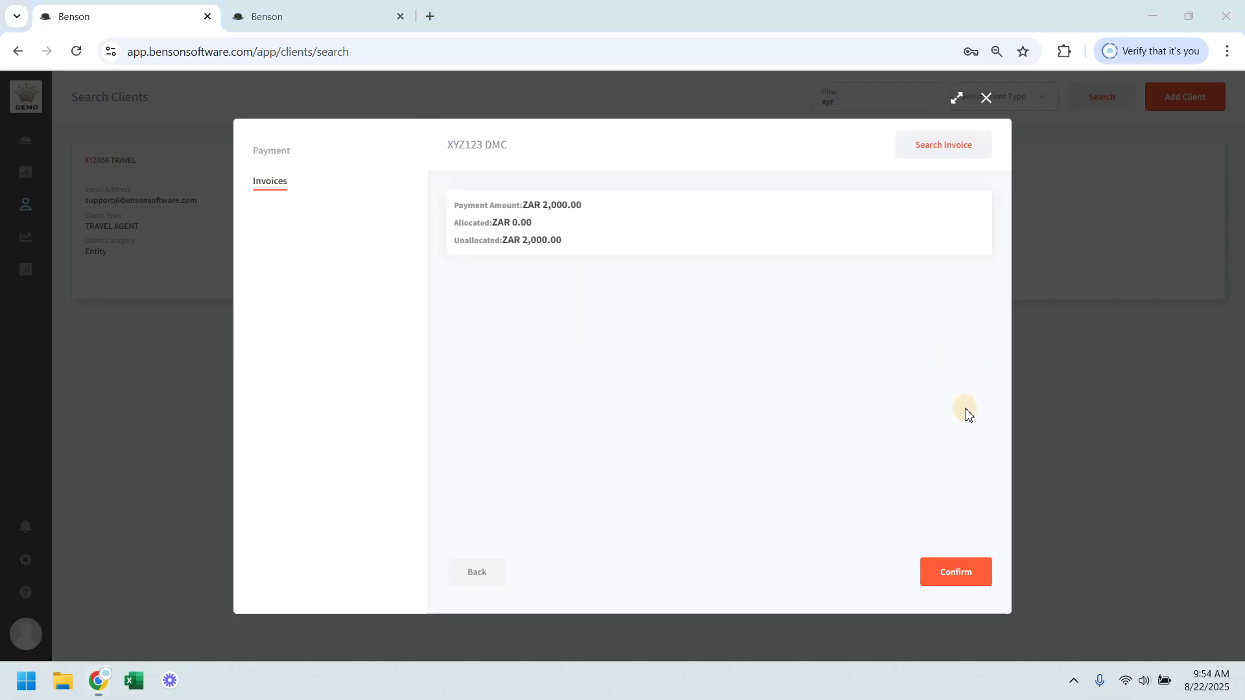
click(958, 574)
- Open the invoice search for the payment and examine its invoice number, name, reservation, status and settled filters
click(940, 155)
click(384, 147)
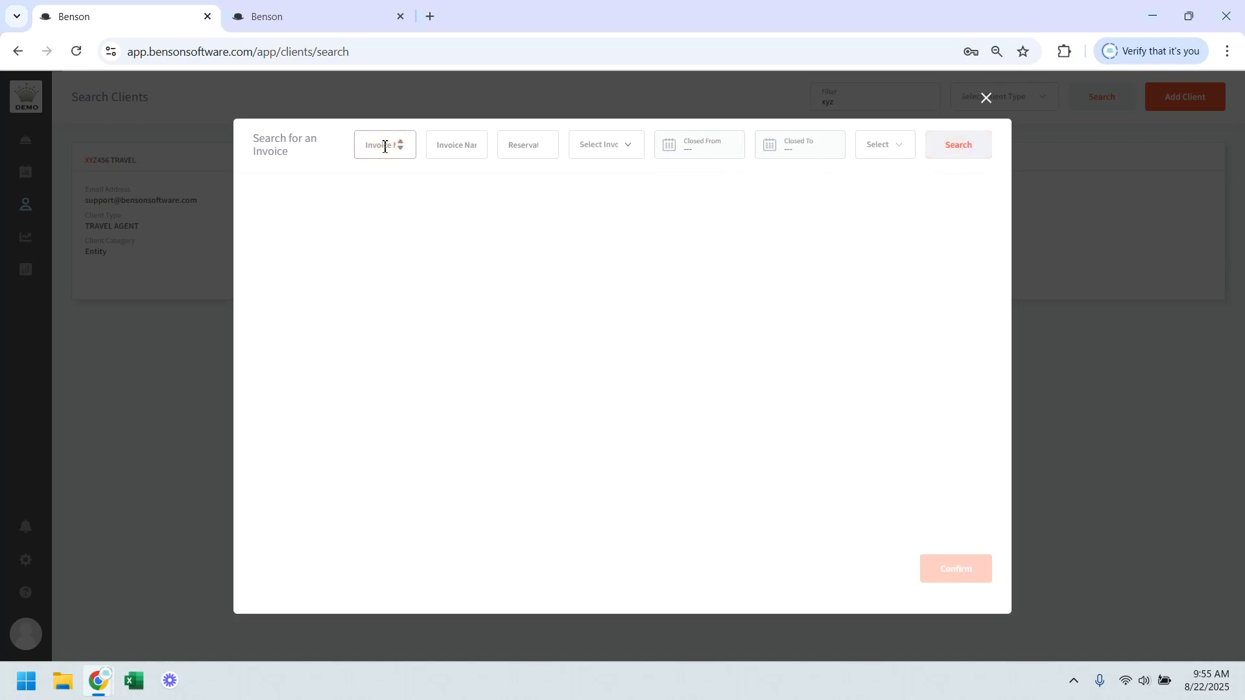
click(451, 142)
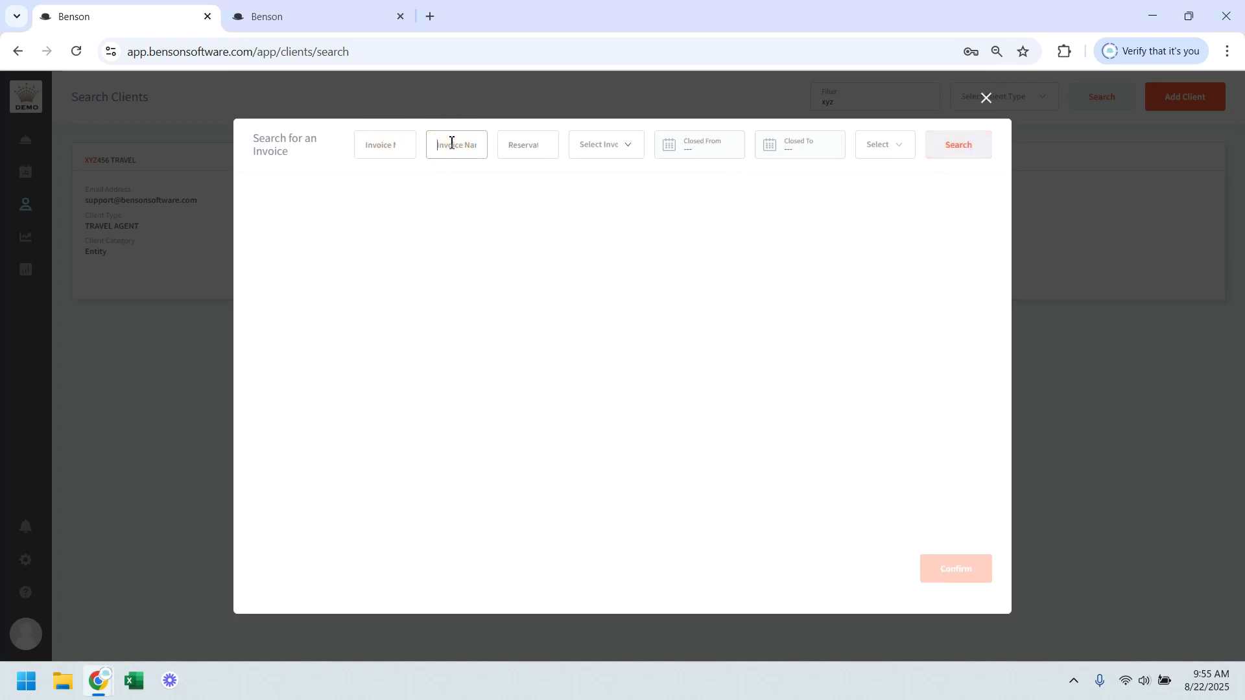
click(512, 143)
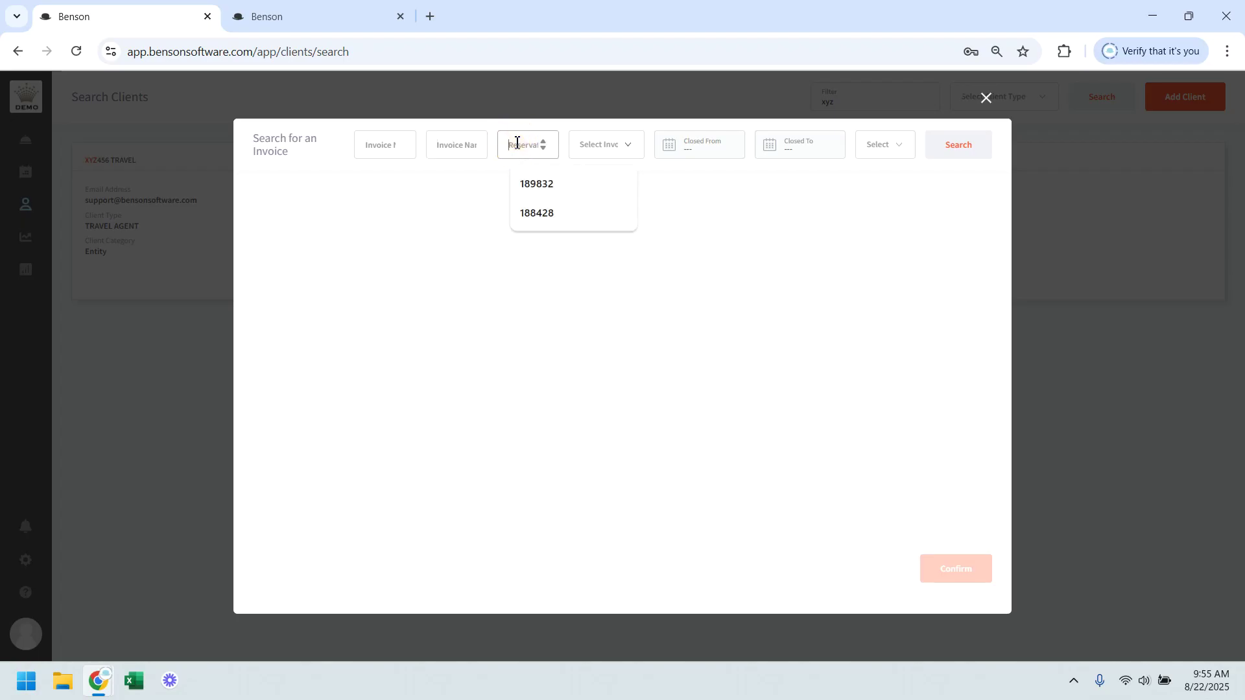
click(611, 147)
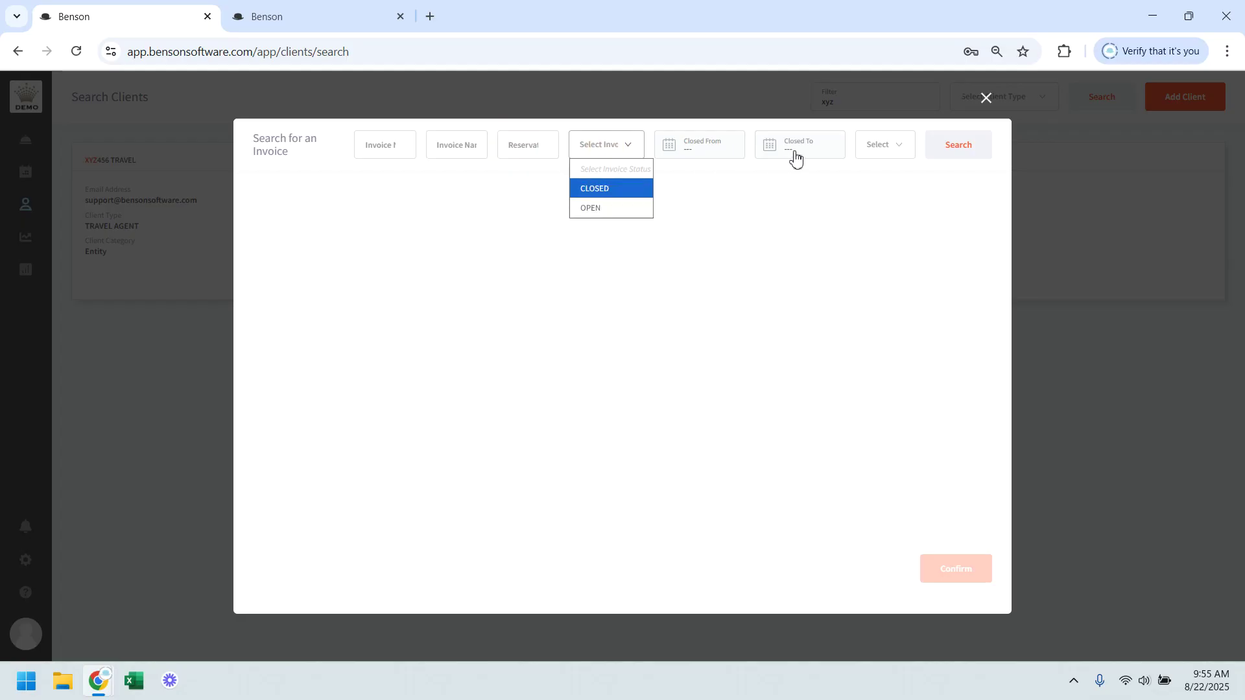
click(886, 154)
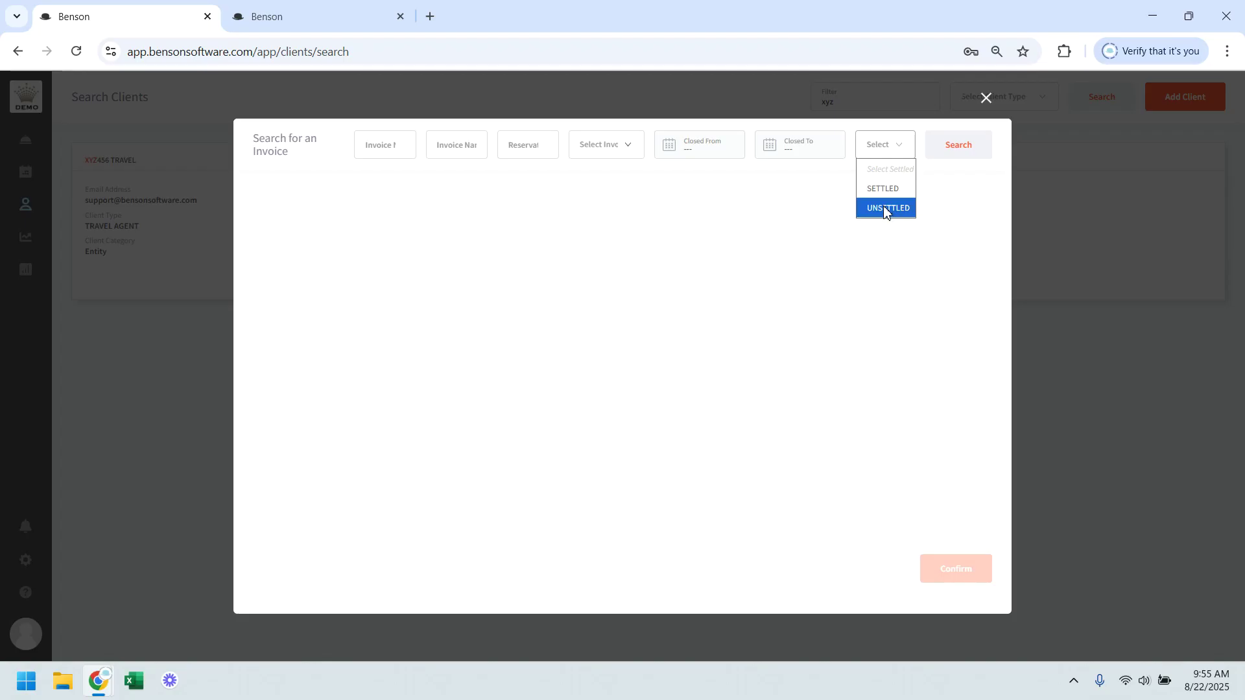
click(611, 226)
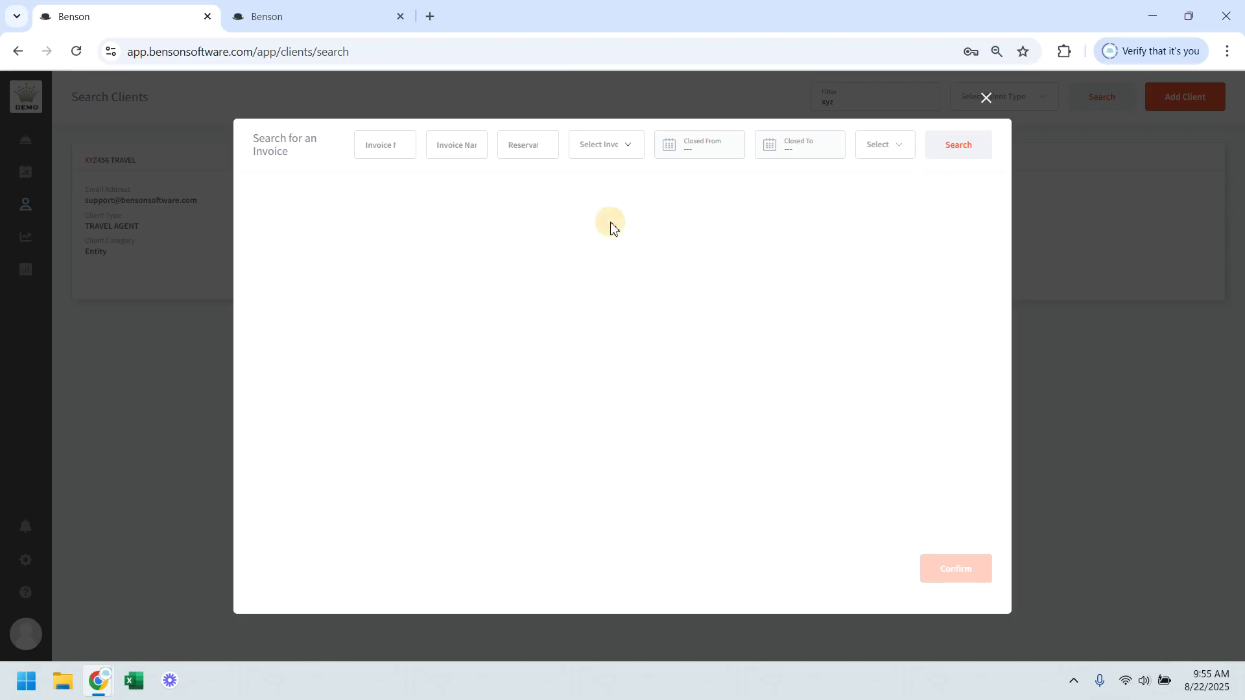
- Search for the invoice to allocate by entering its reservation number
click(524, 149)
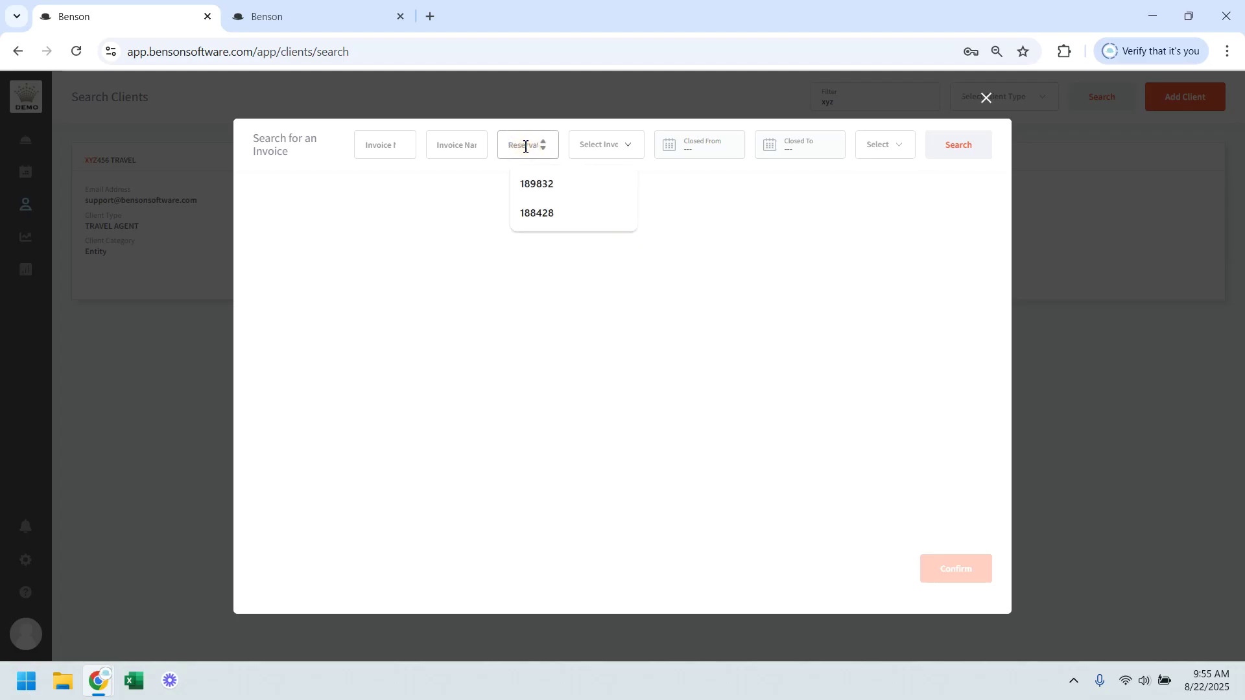
text(197421)
click(962, 148)
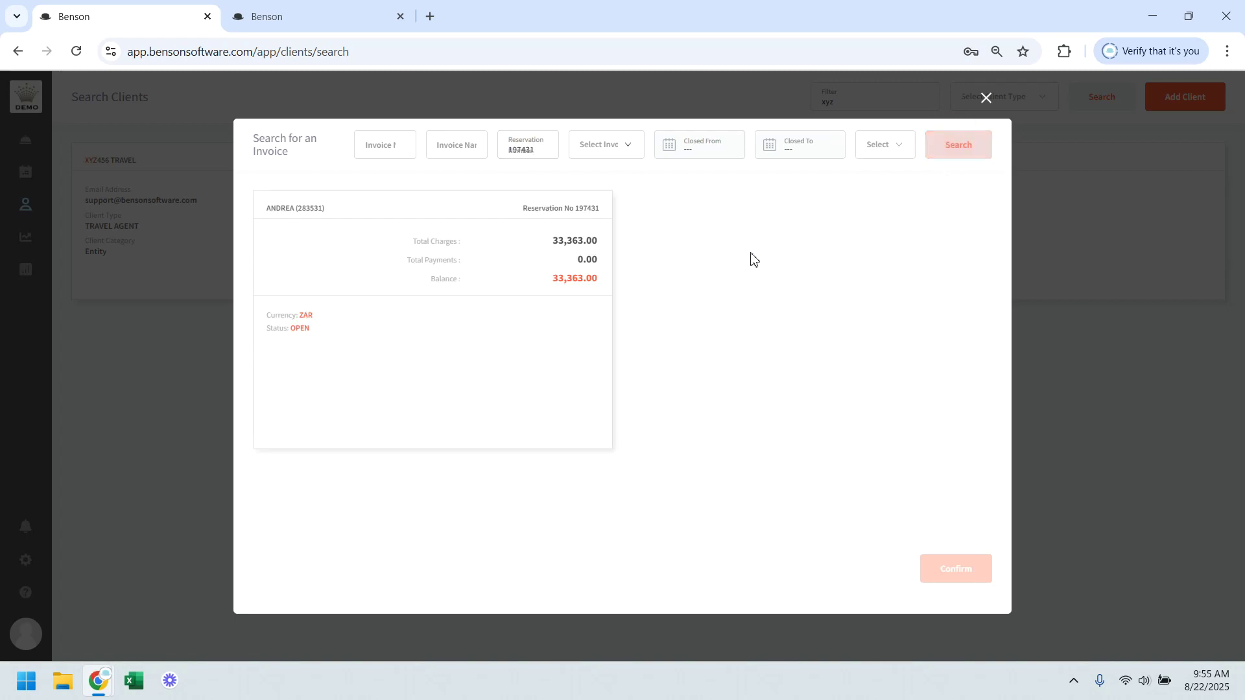
- Select the found invoice for the payment, allocate ZAR 1000 to it, and confirm the allocation
mouse_move(478, 326)
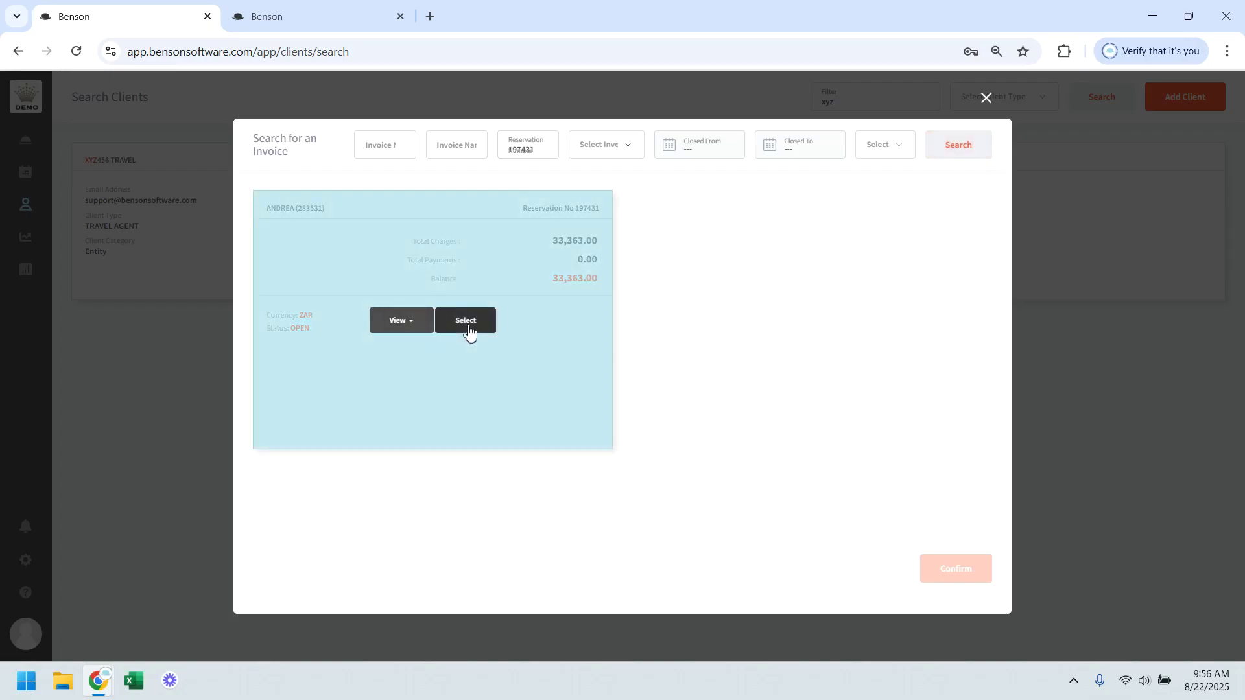
click(468, 327)
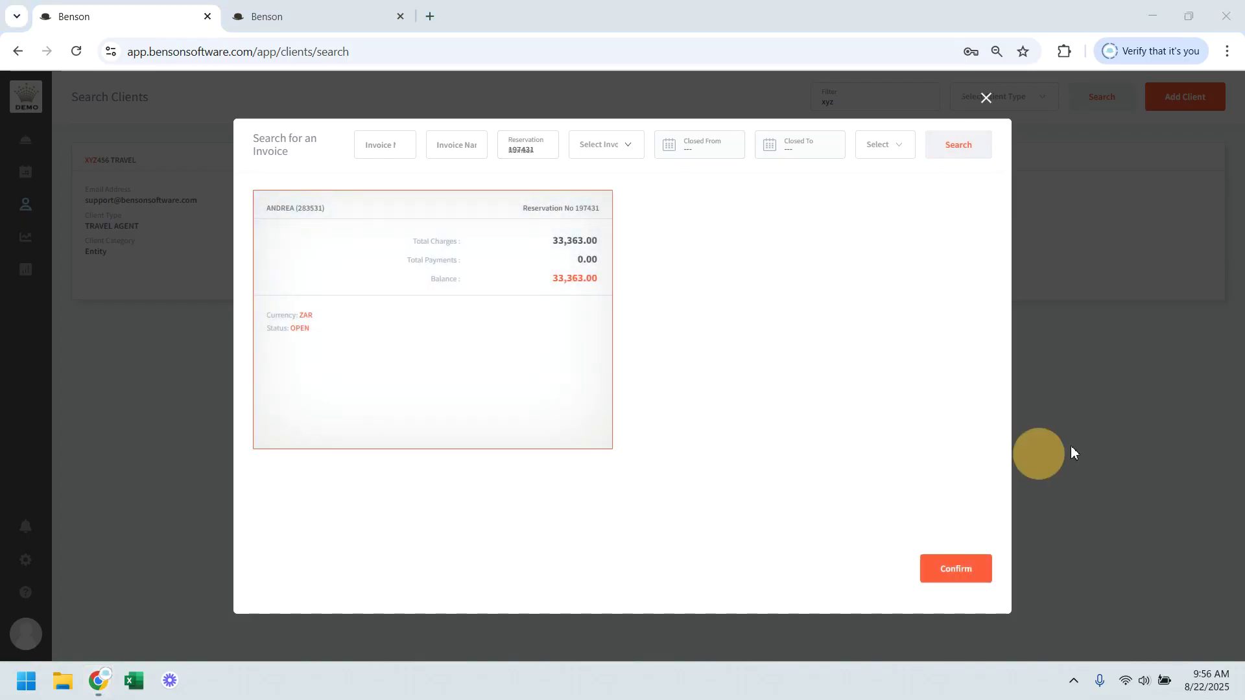
click(960, 570)
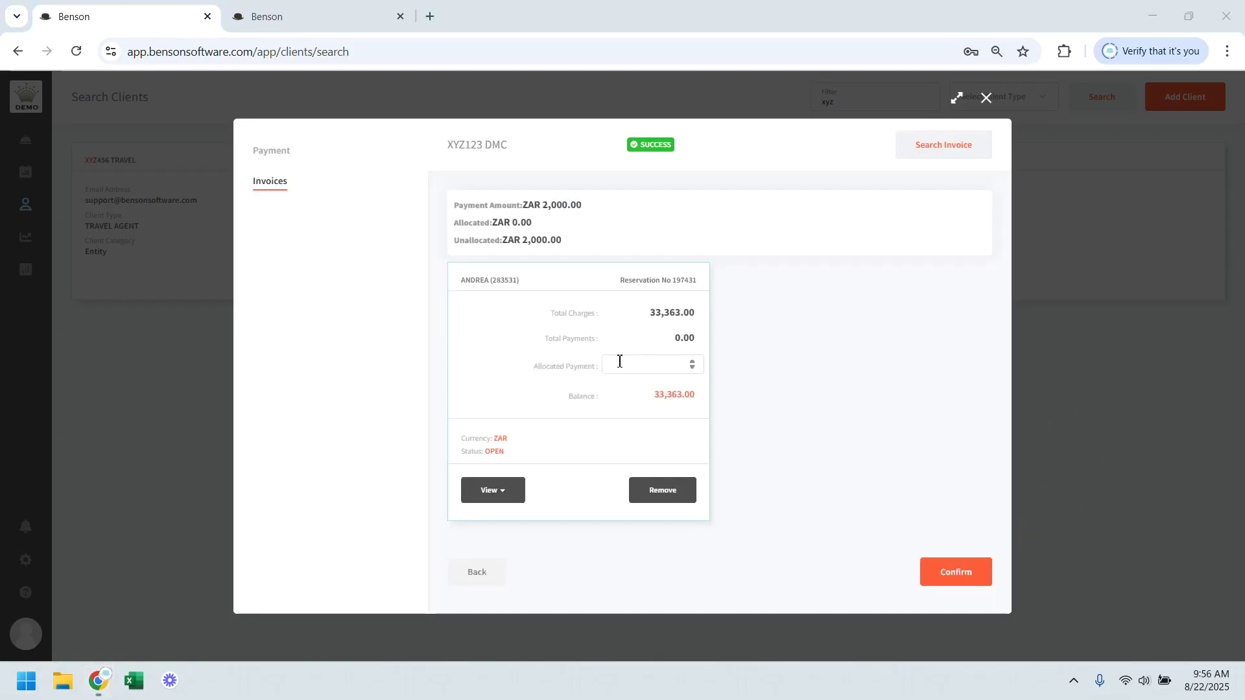
click(619, 361)
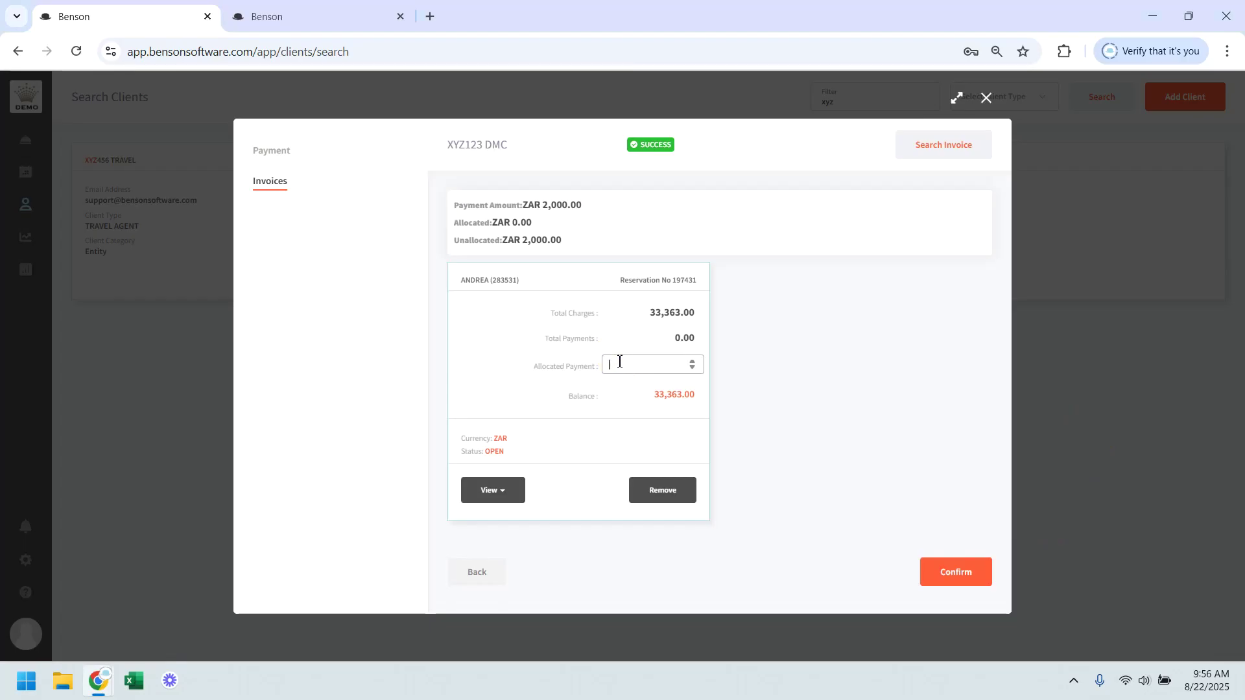
text(1000)
click(956, 572)
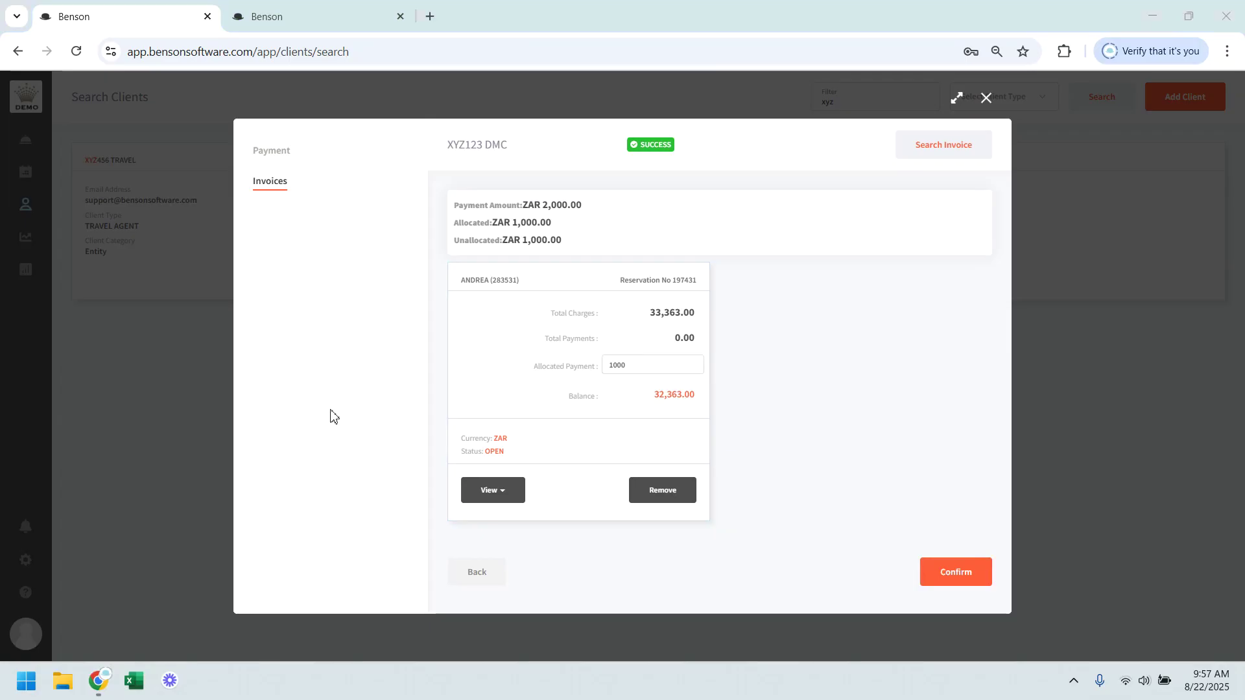
- Check the payments total in the linked reservation's details, and return to the client's account
click(303, 7)
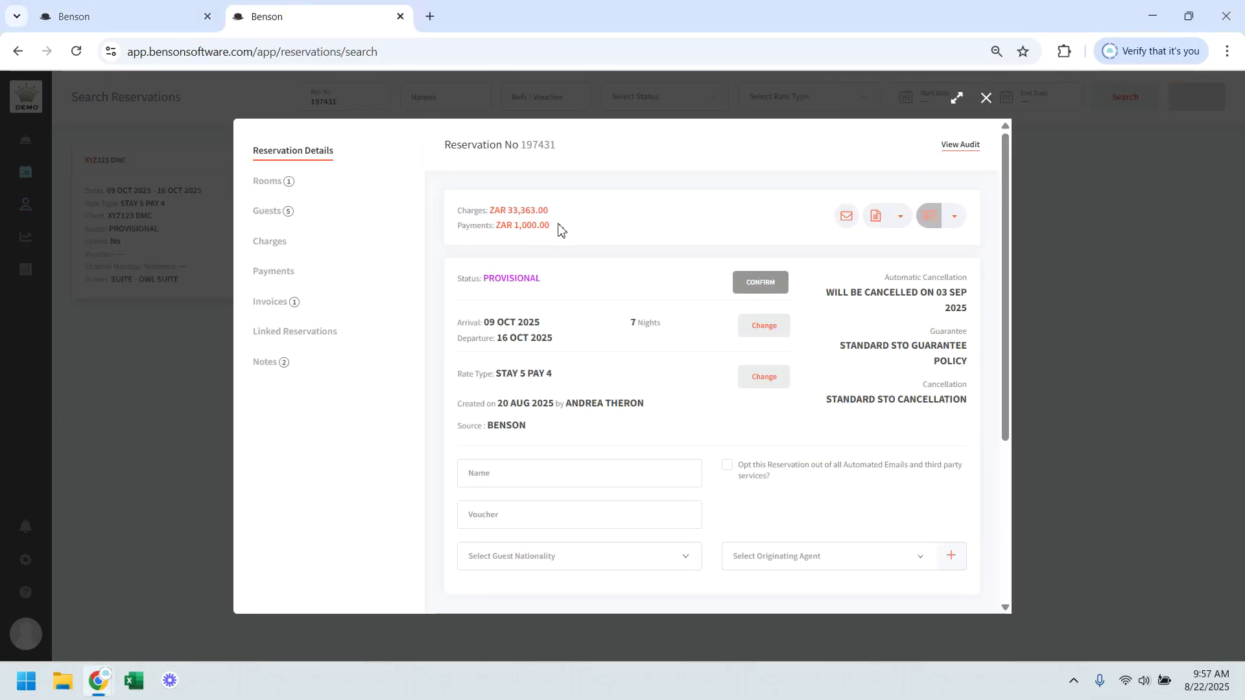
drag(551, 227, 458, 228)
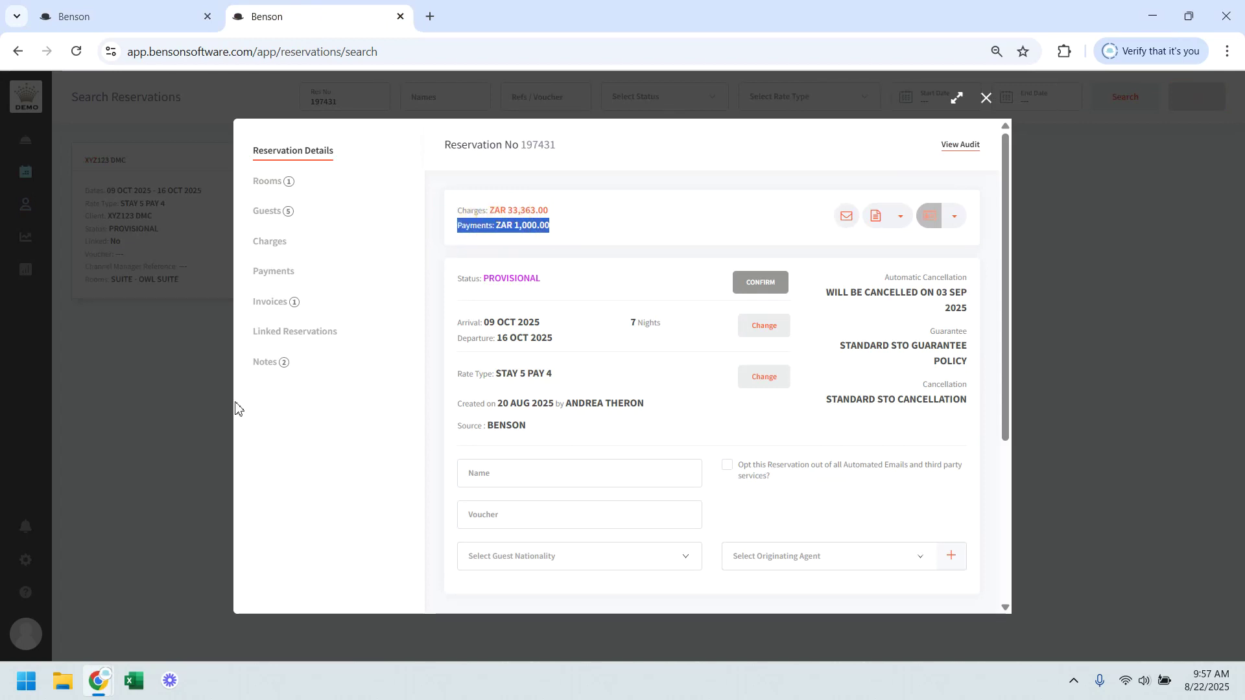
key(ctrl+Tab)
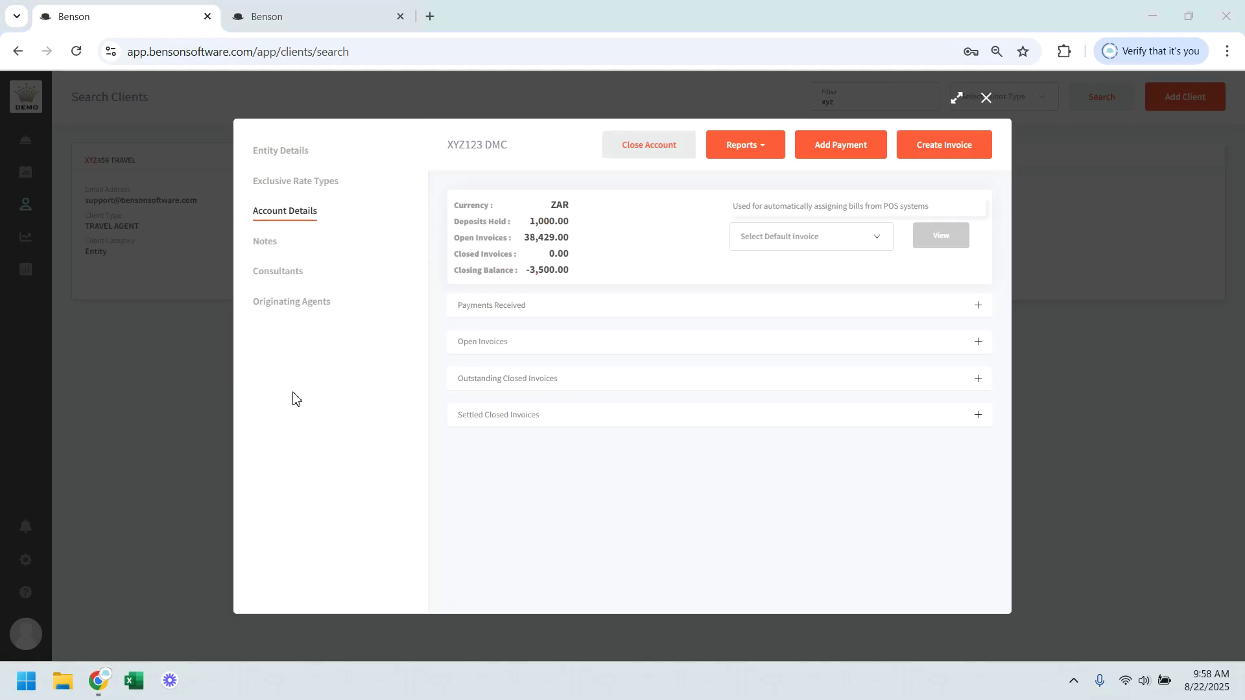
- Review the client's received payments, open the 20 AUG 2025 bank transfer with its invoice allocation, and close it
click(583, 316)
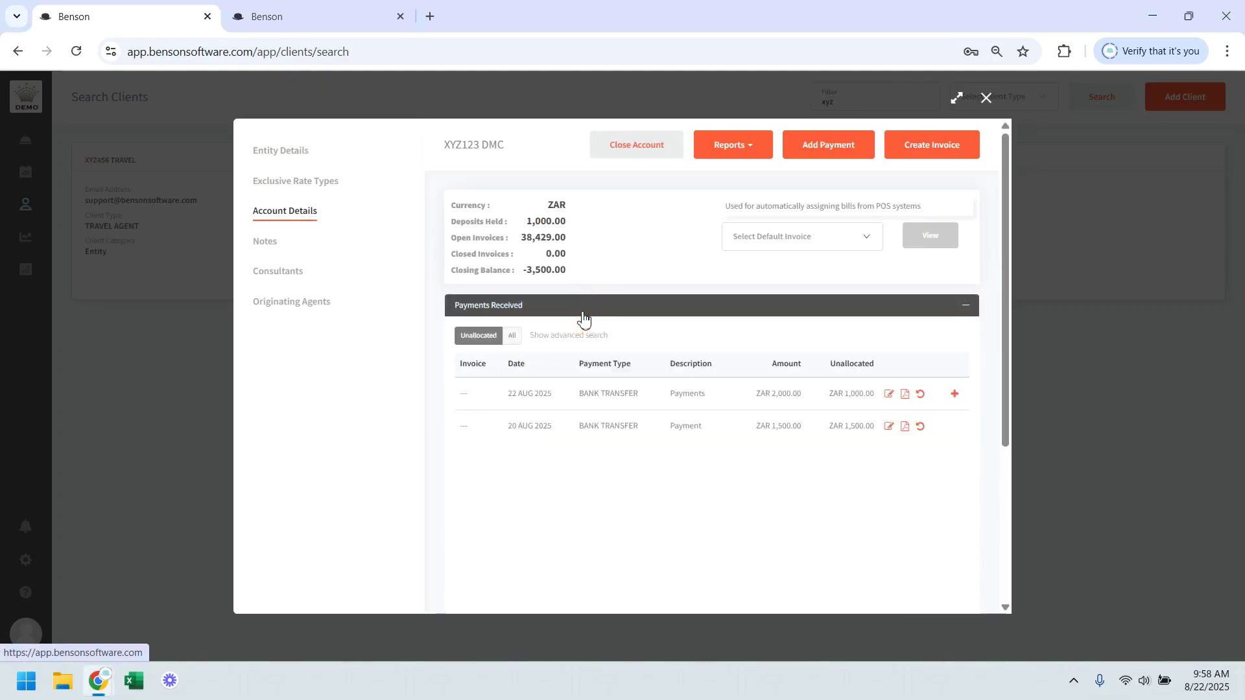
click(891, 431)
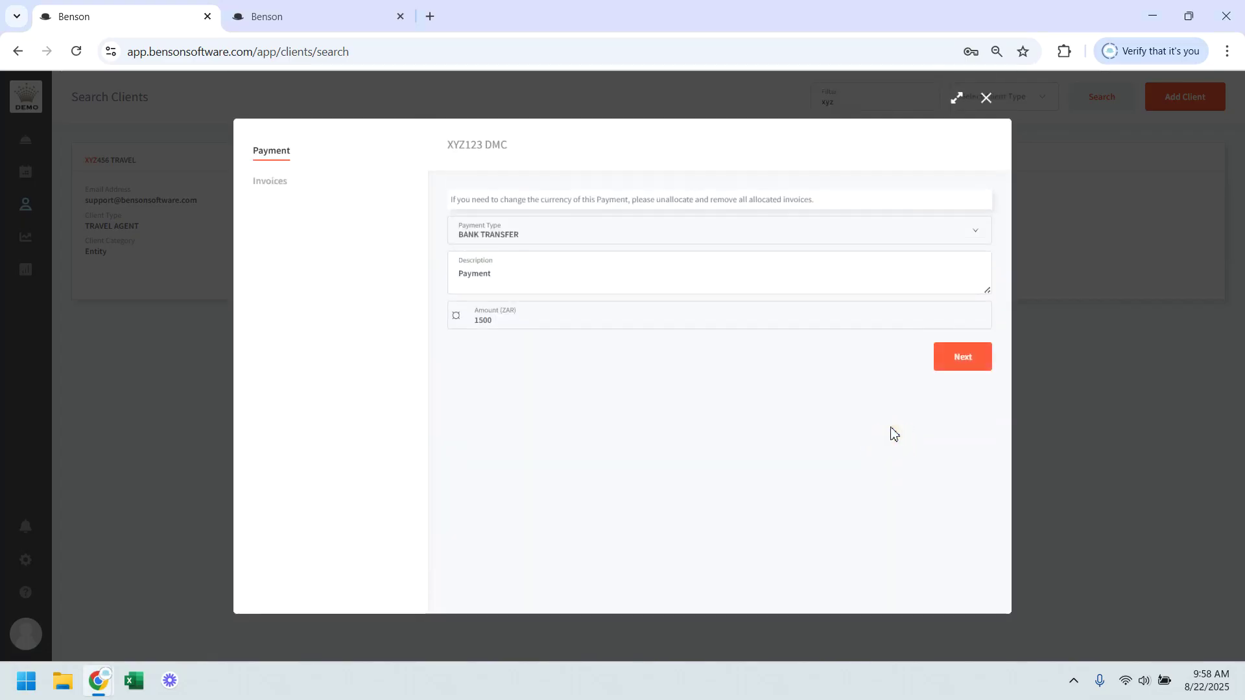
click(983, 365)
click(985, 109)
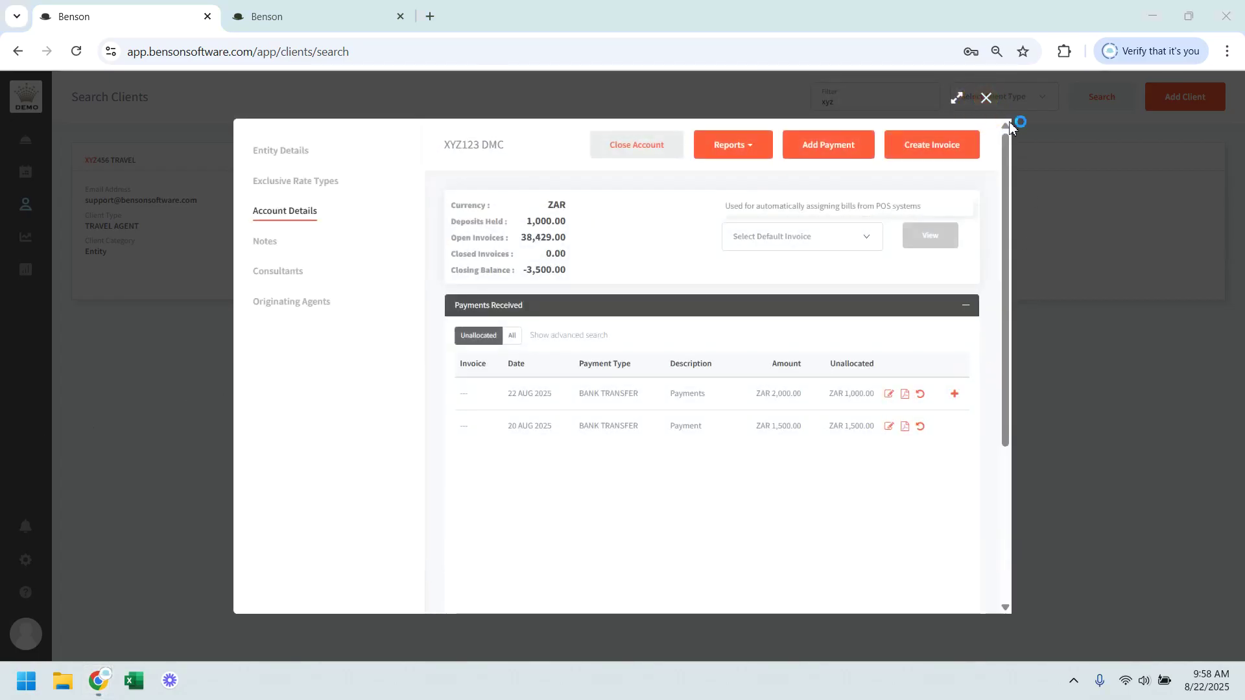
- Create a client invoice named main extras 123 and save it
click(933, 146)
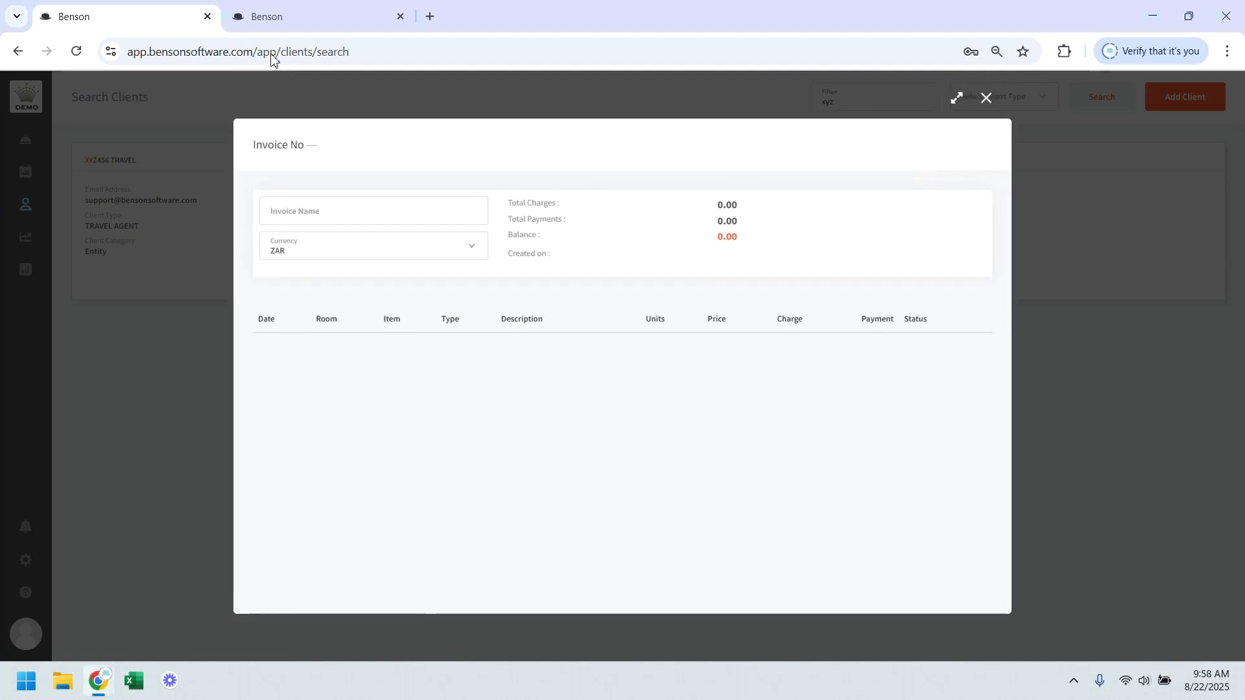
click(316, 219)
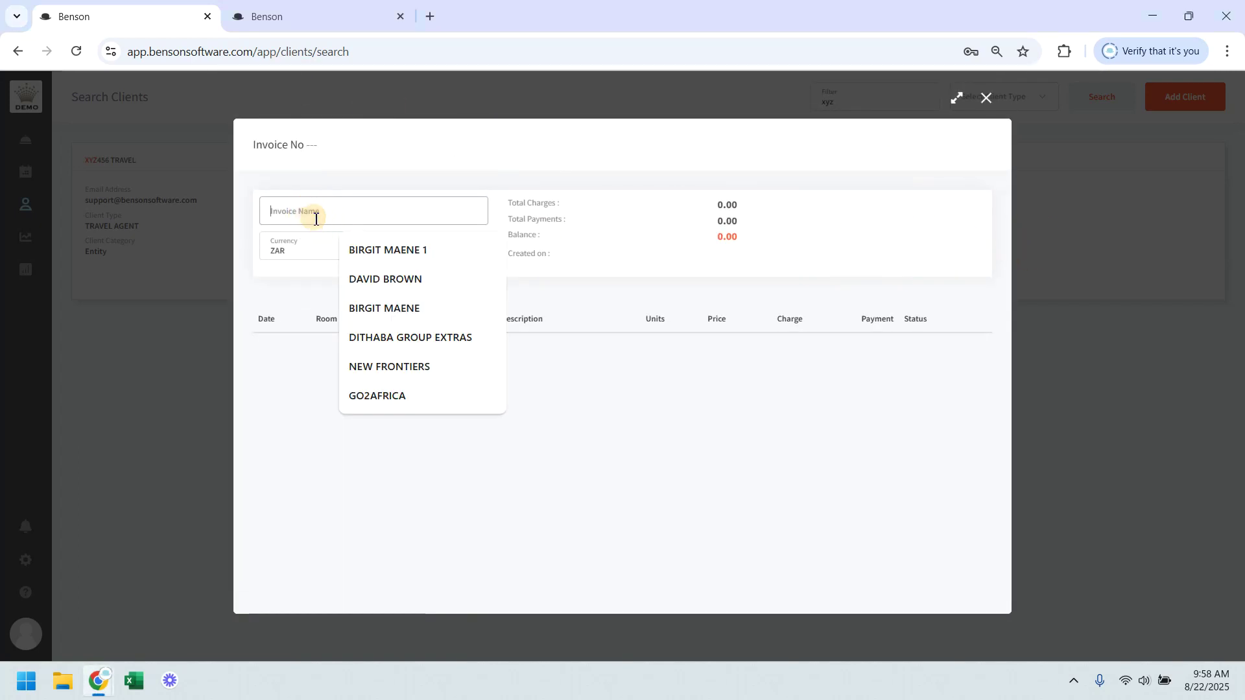
text(main)
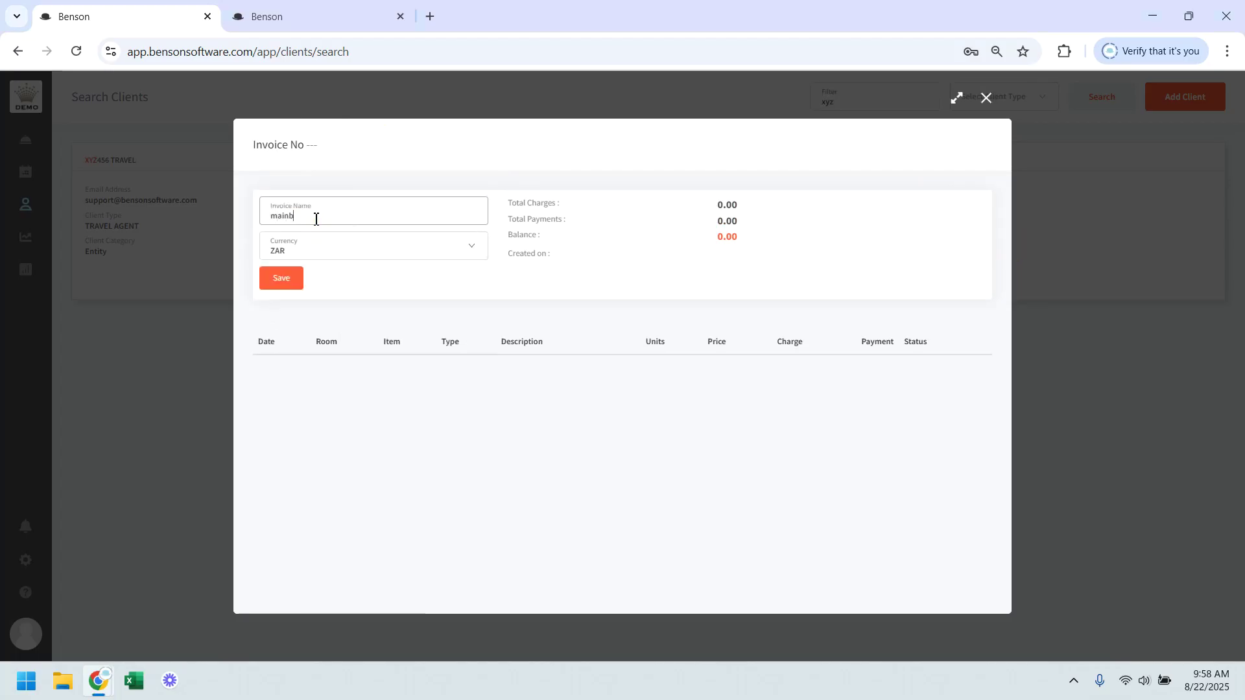
text( extr)
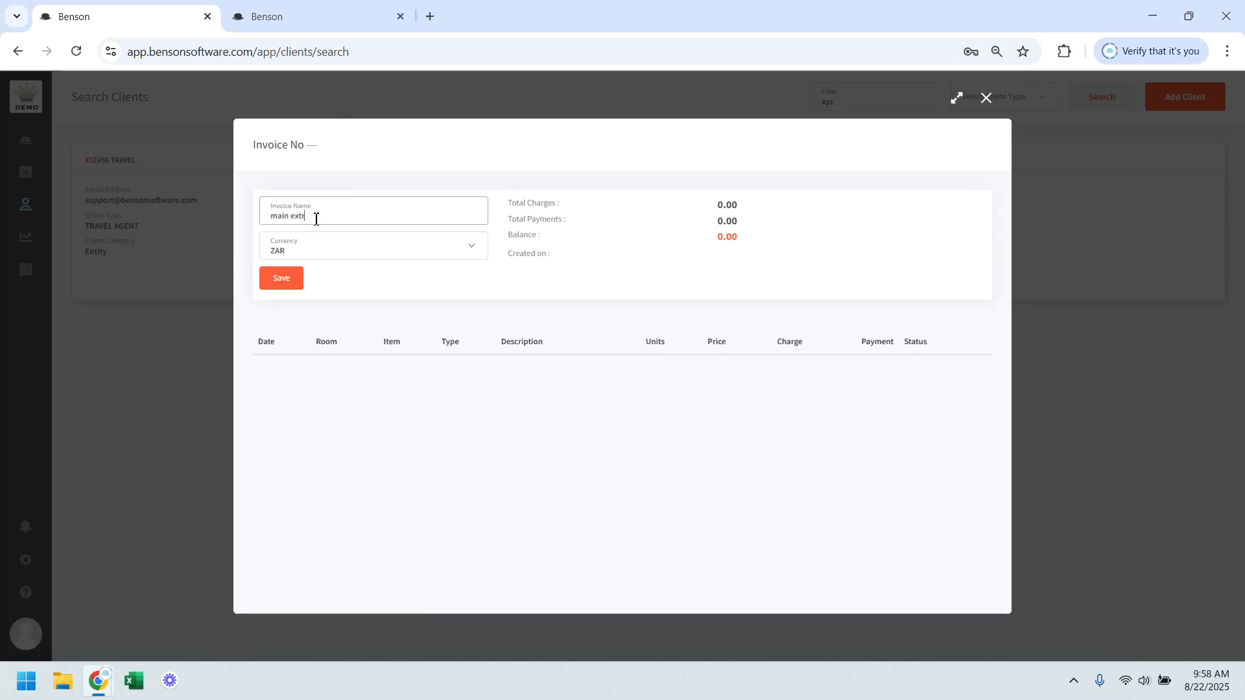
text(as 123)
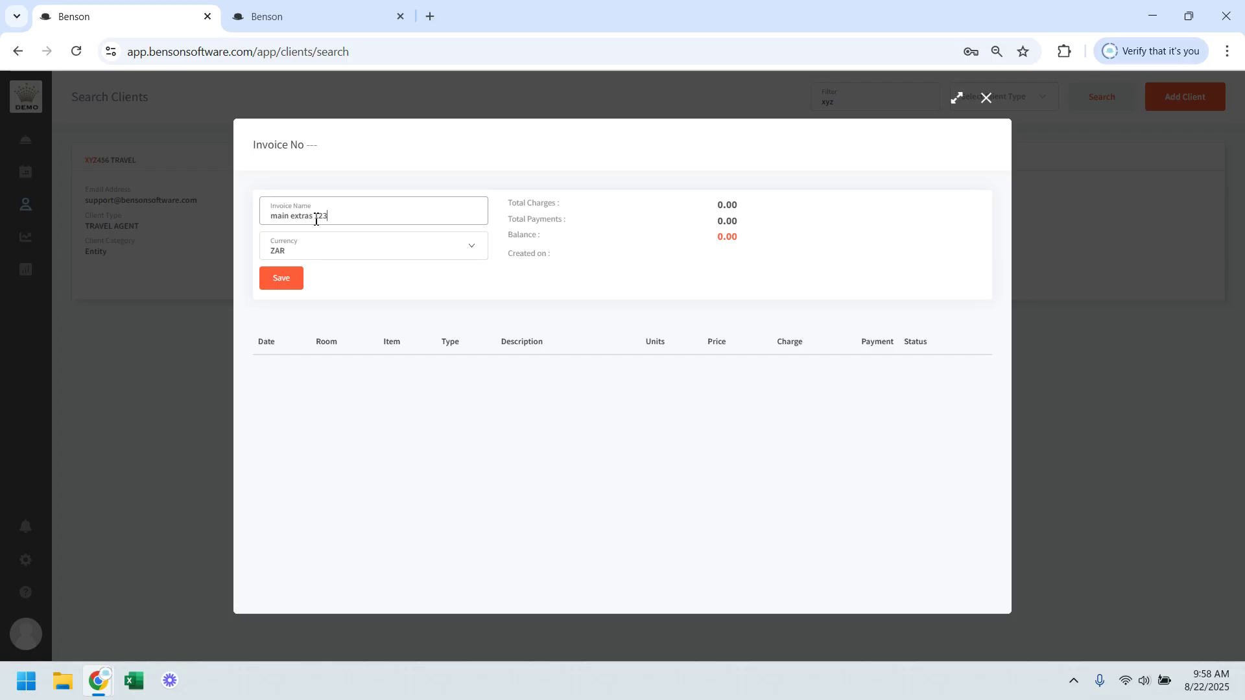
click(296, 278)
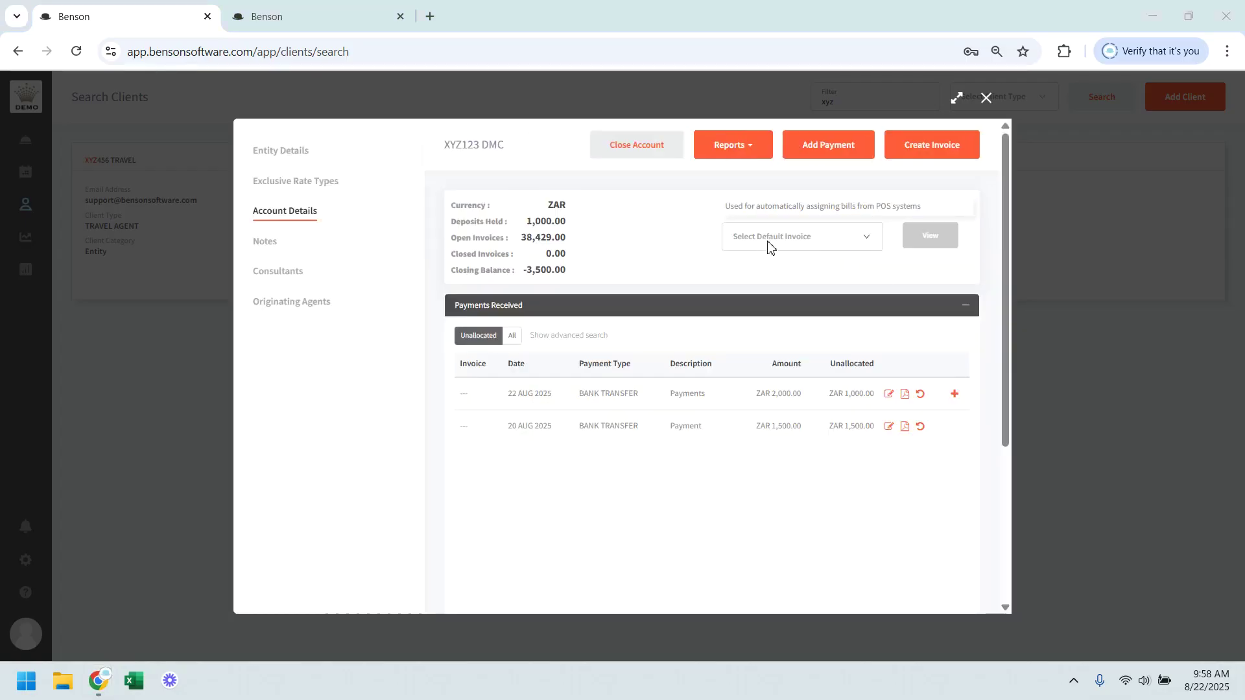
- Examine the default invoice options for POS bills and the account's open, outstanding closed and settled closed invoices
click(768, 243)
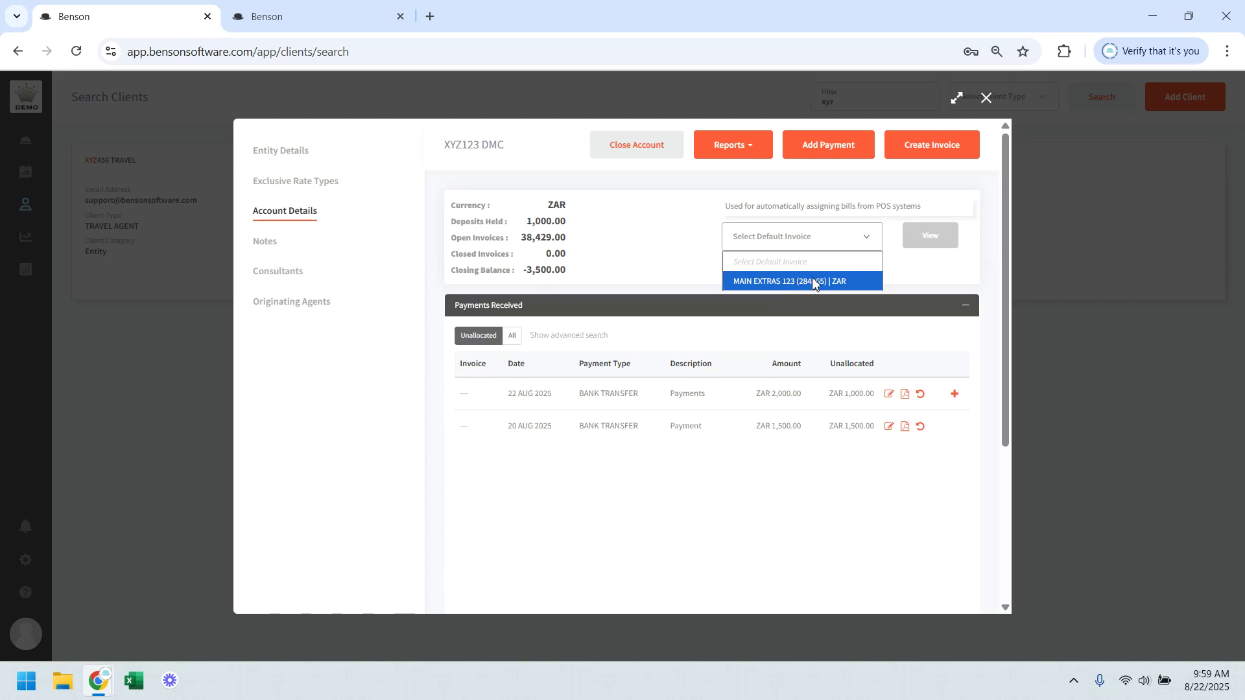
click(890, 277)
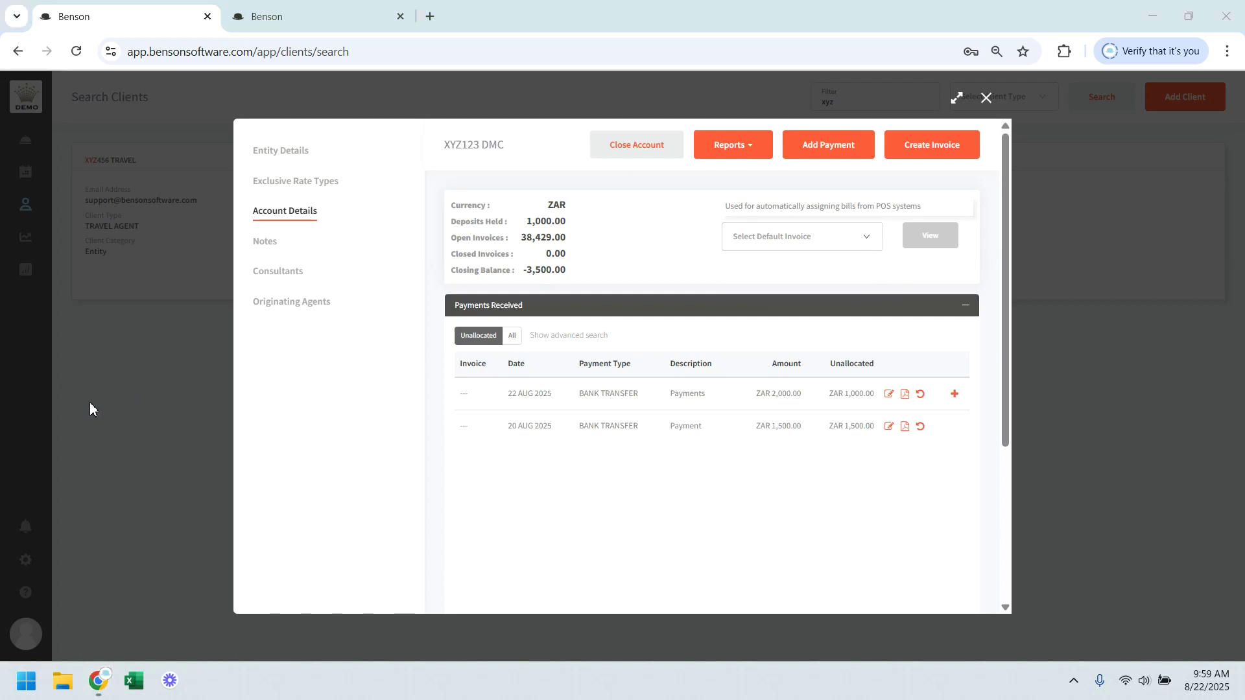
click(512, 308)
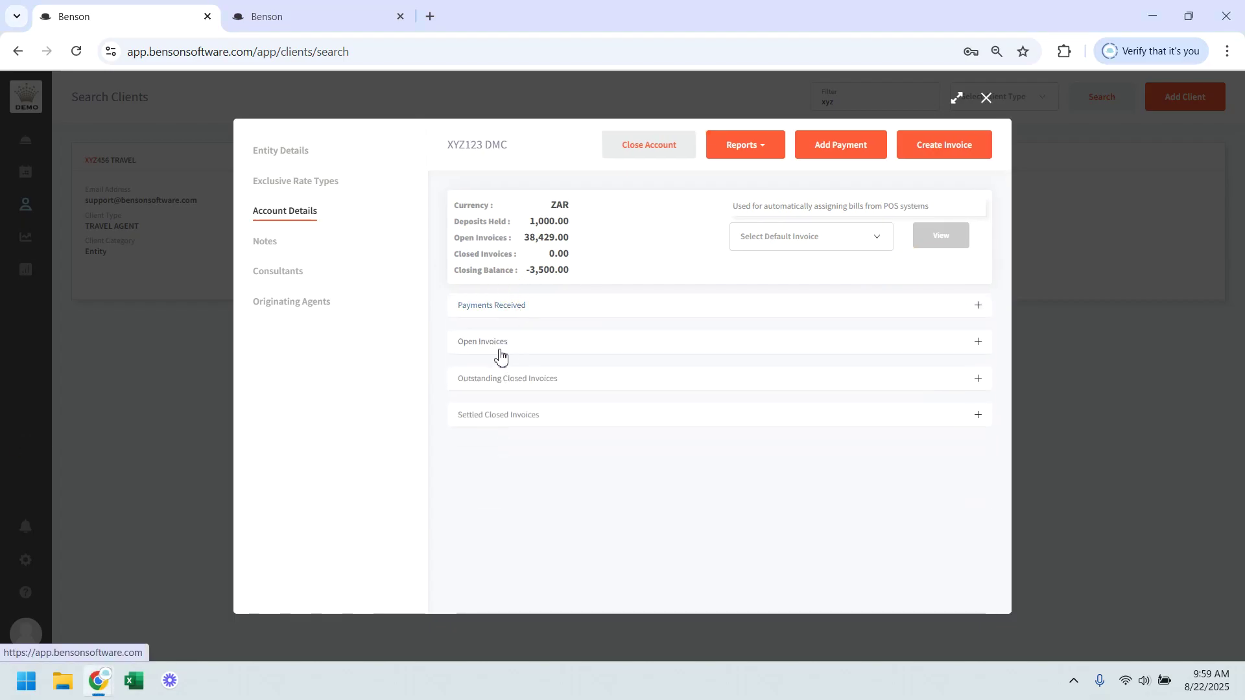
click(499, 353)
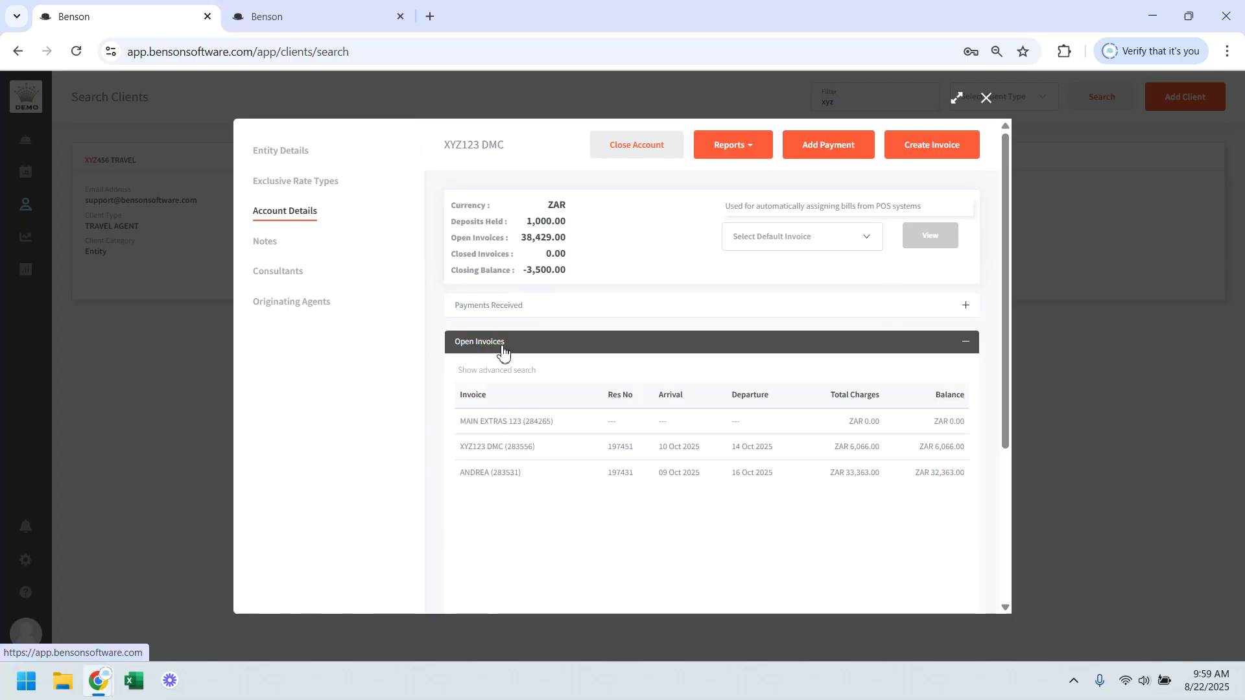
click(503, 351)
click(509, 383)
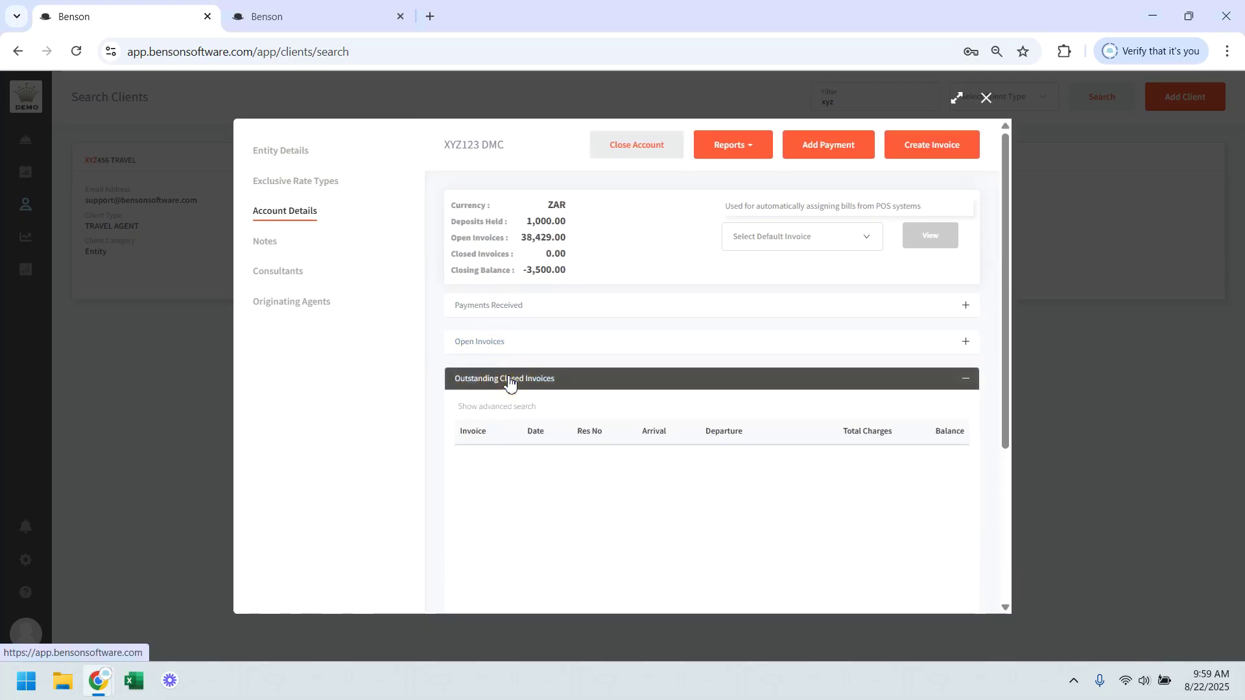
click(509, 382)
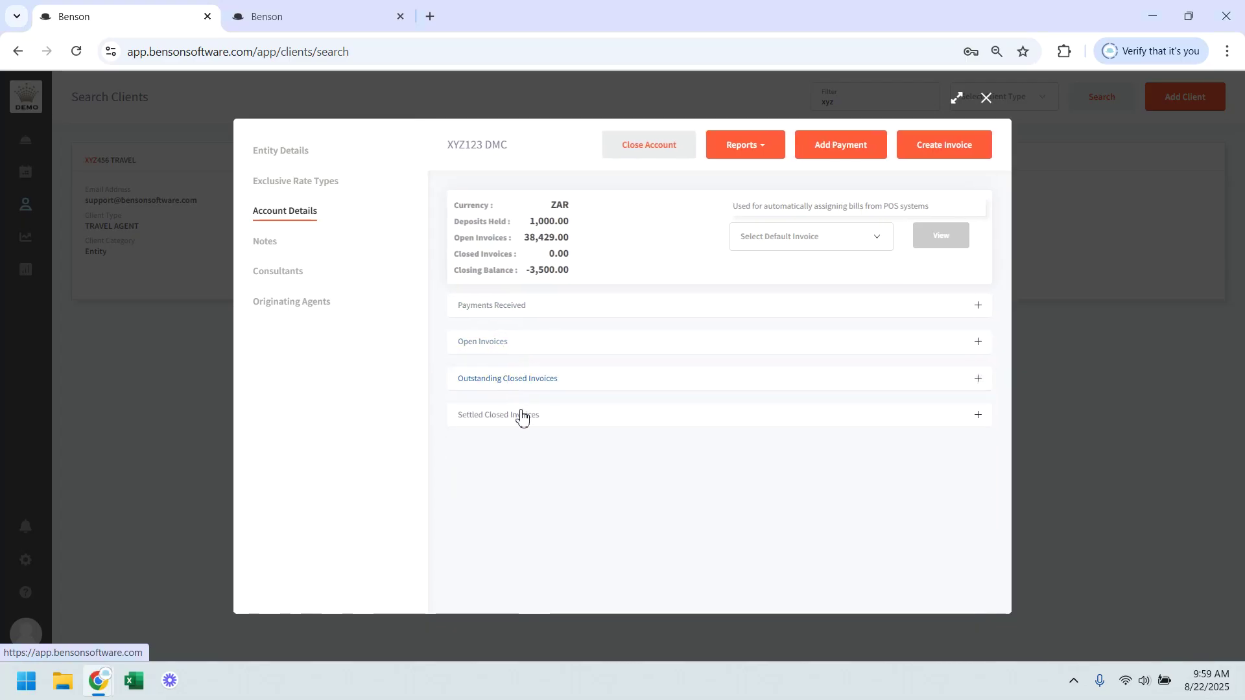
click(522, 419)
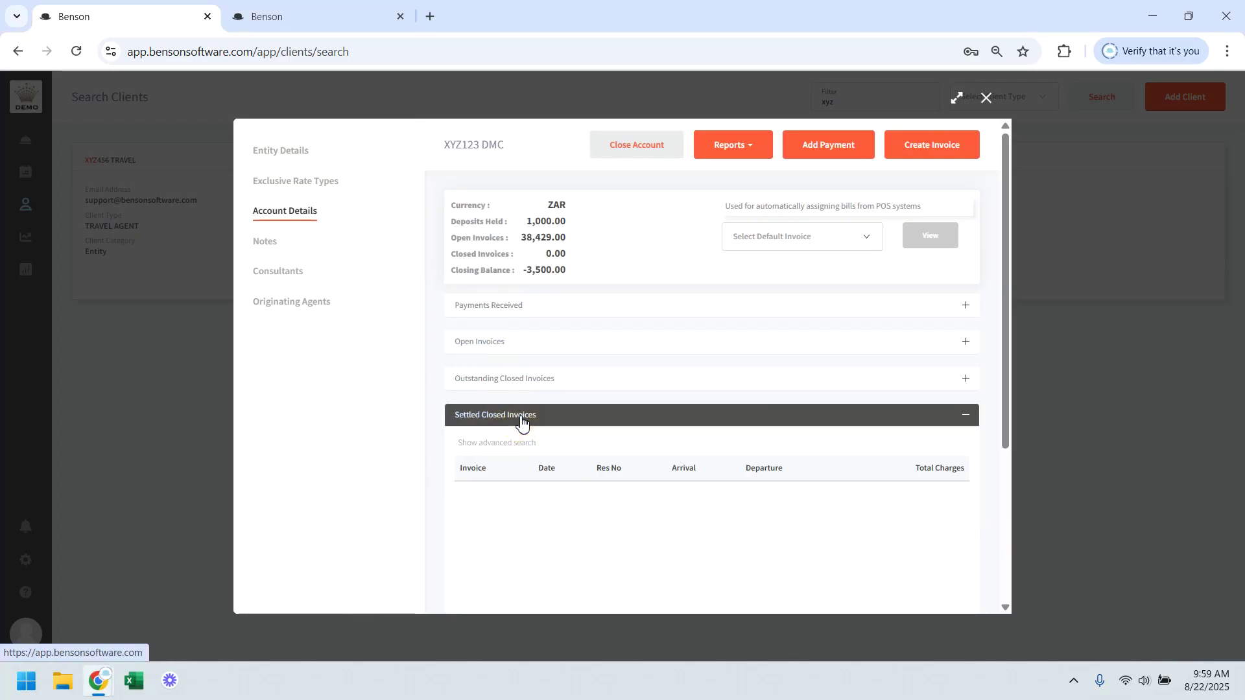
click(521, 420)
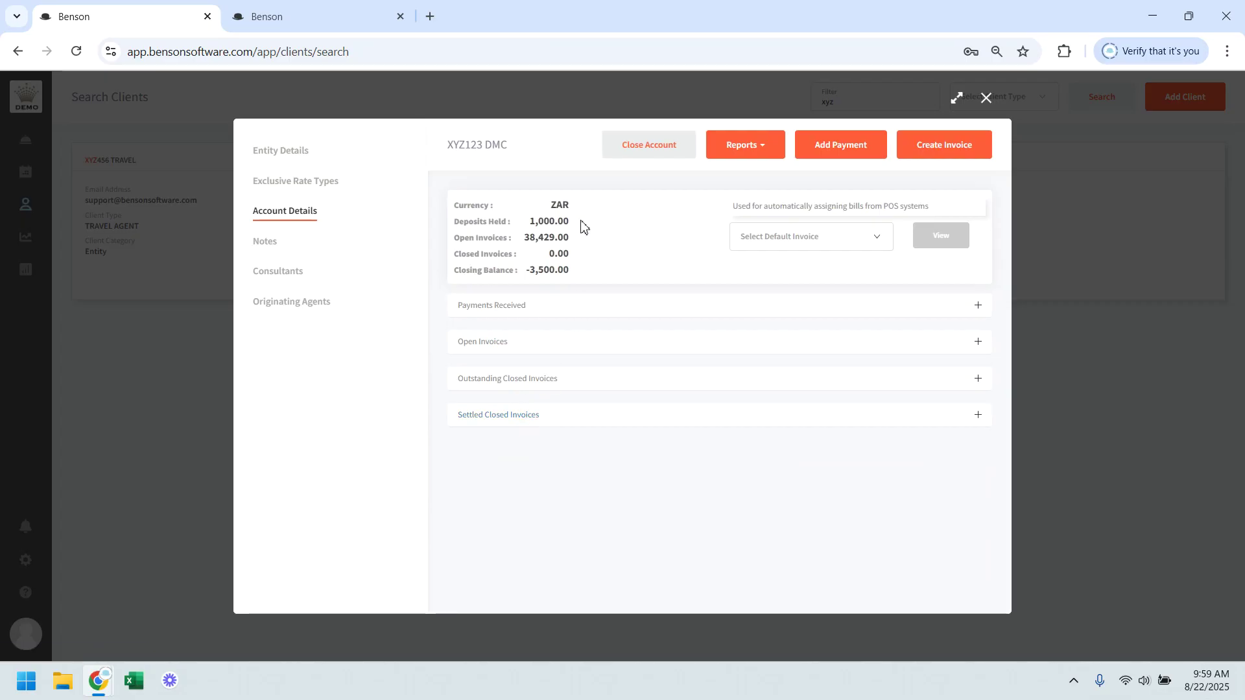
- Review the deposits held, open invoices and closing balance figures in the client's account summary
drag(582, 225, 528, 235)
drag(570, 269, 528, 270)
click(528, 270)
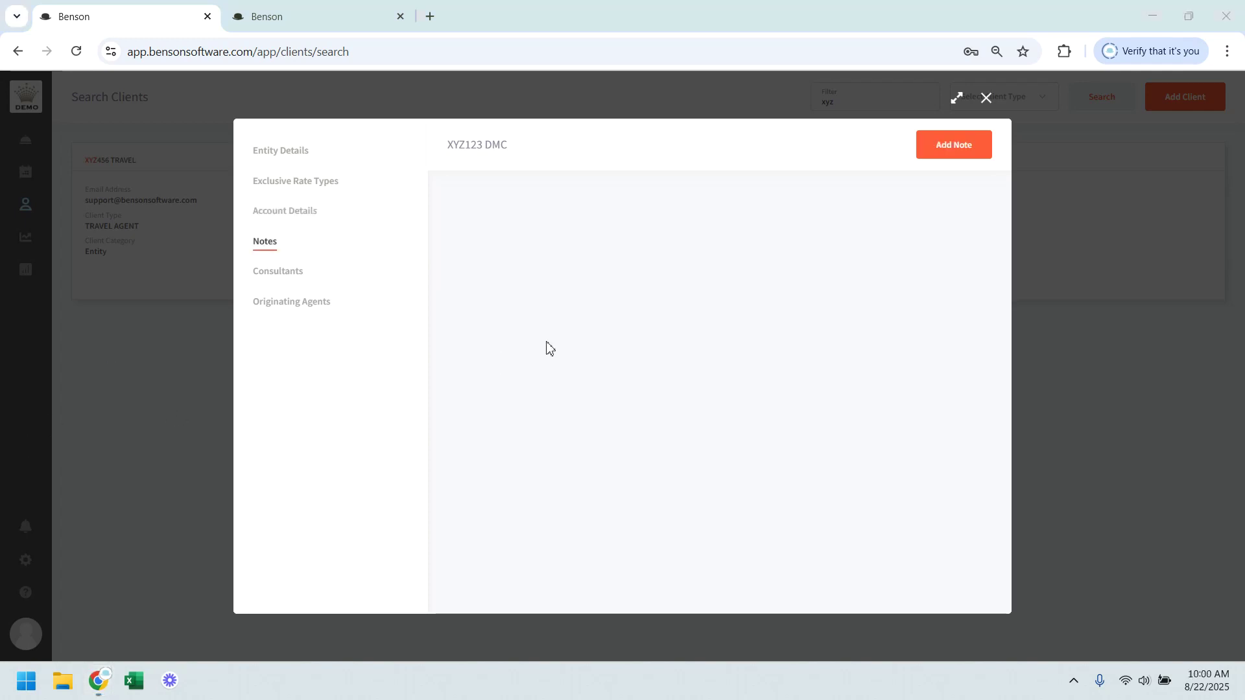
- Start a new note for the client with the note type CLIENT
click(271, 257)
click(964, 158)
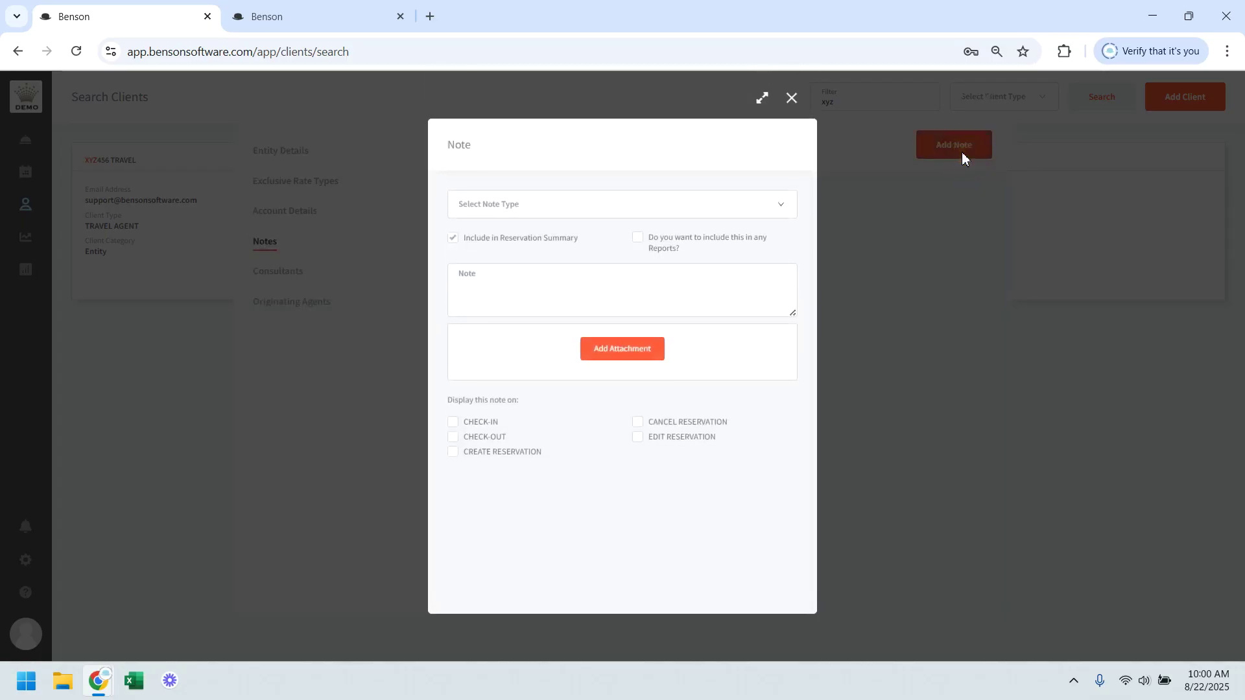
click(598, 205)
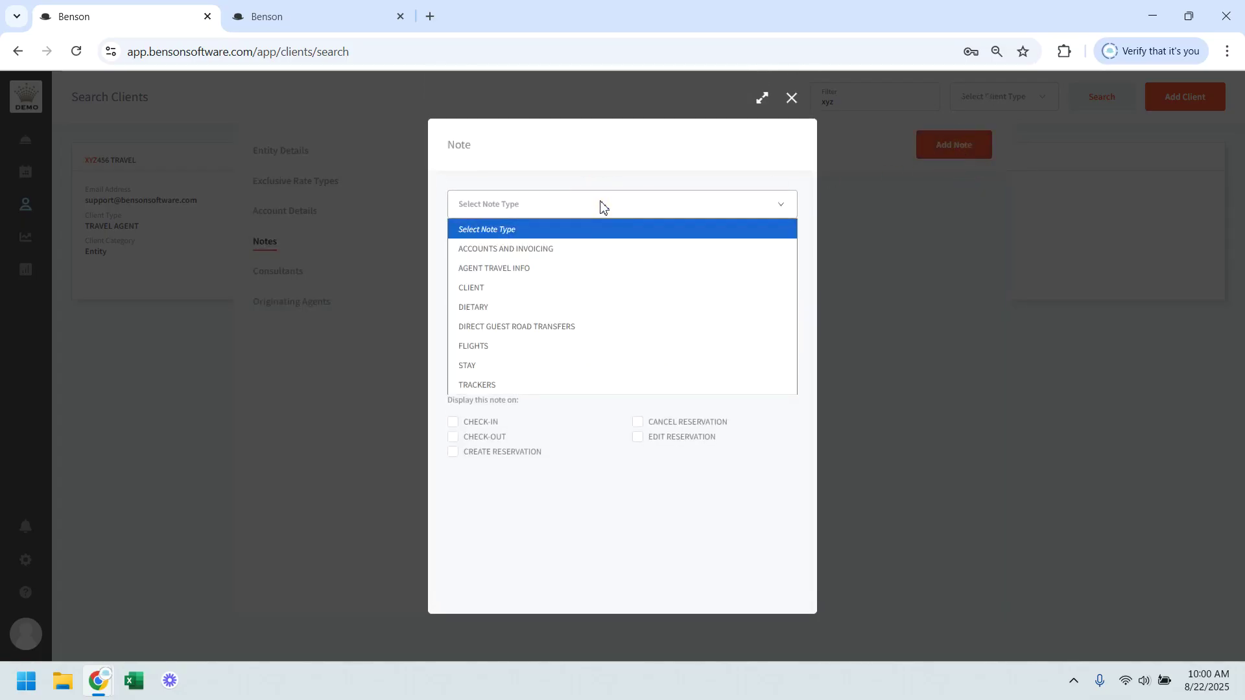
click(500, 289)
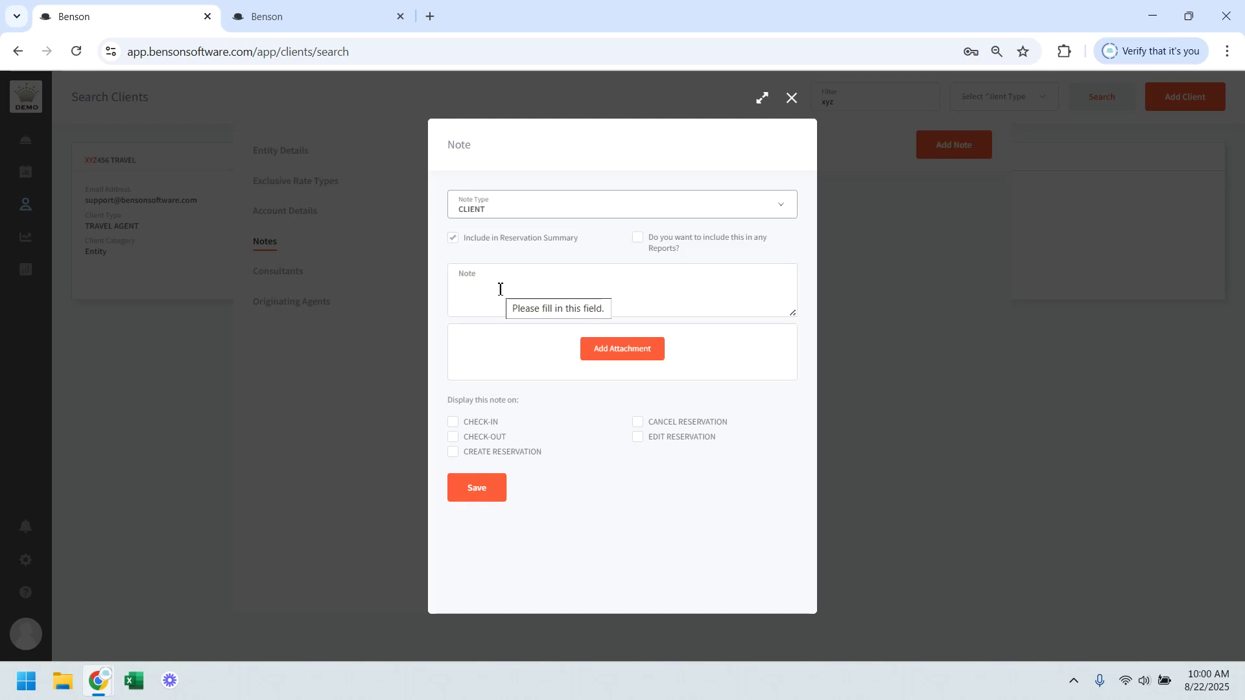
click(505, 243)
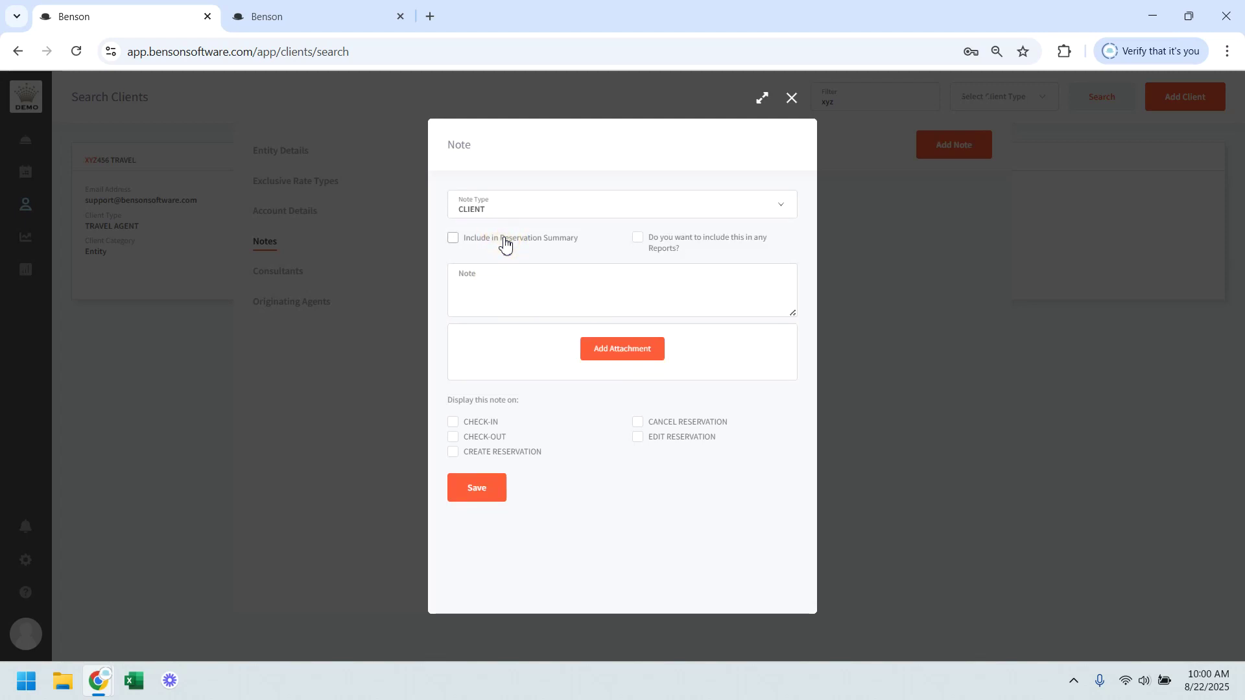
click(664, 252)
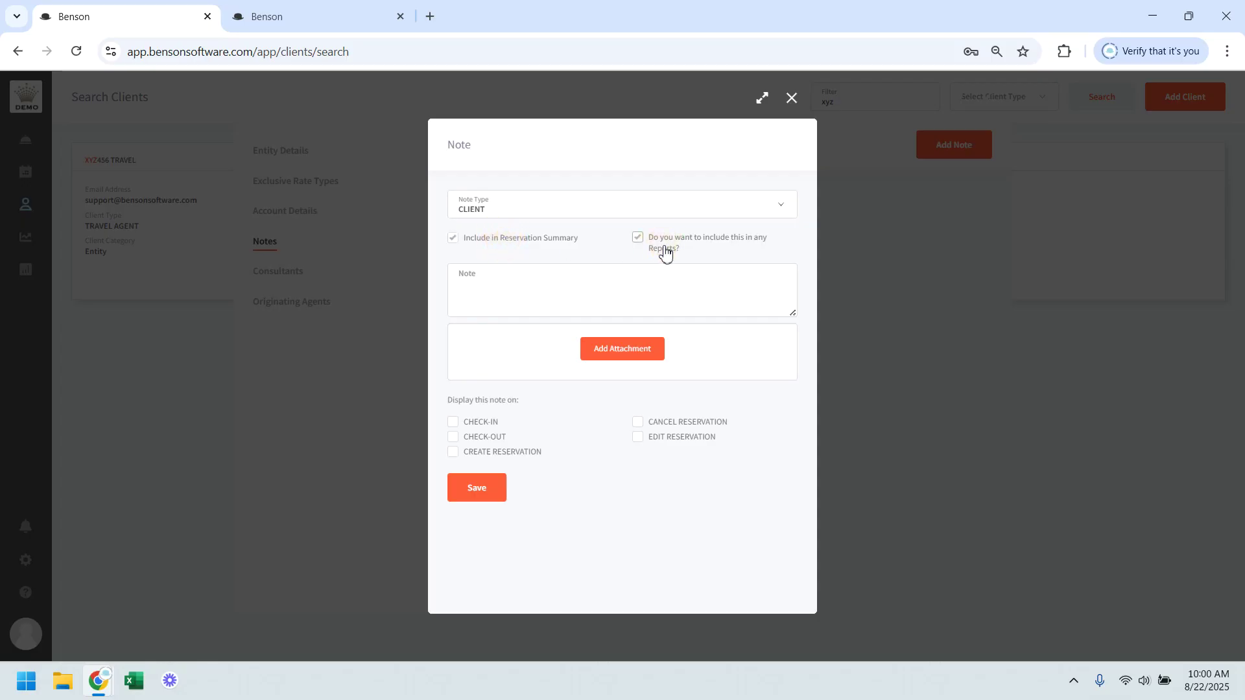
click(666, 253)
- Enter the note Champagne on arrival for all guests, display it on CHECK-IN, and save it
click(502, 281)
text(C)
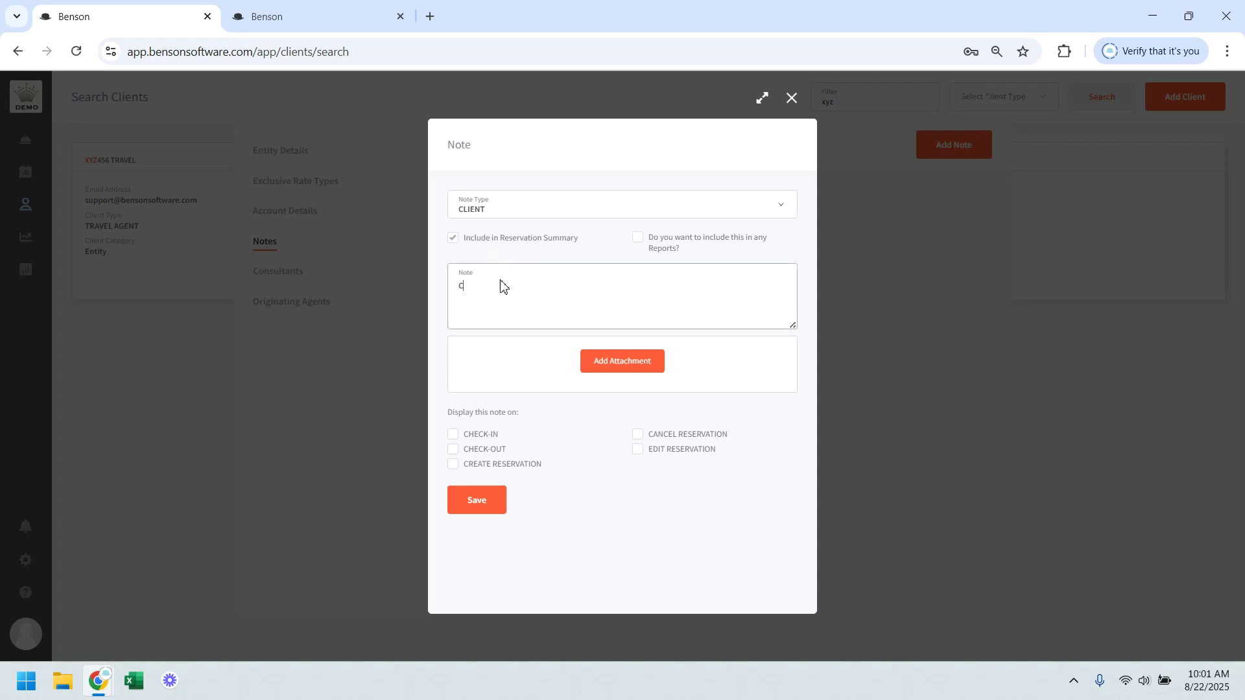
text(hampagne on arrival for all guests)
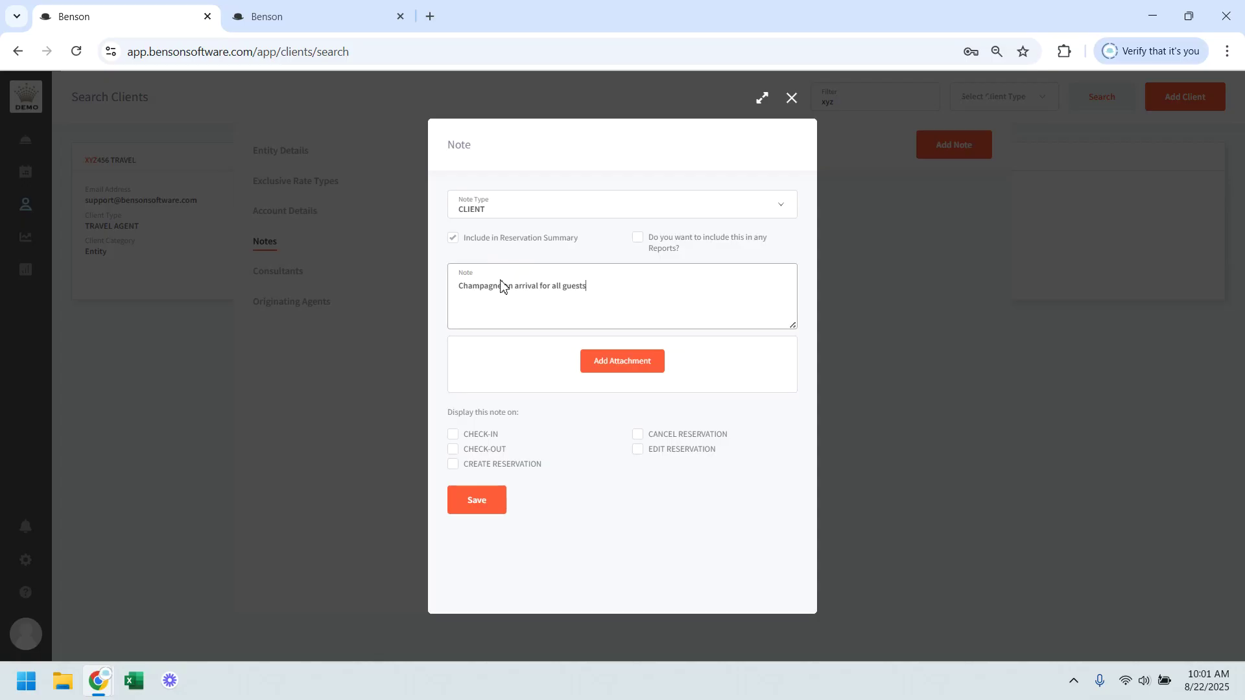
click(493, 440)
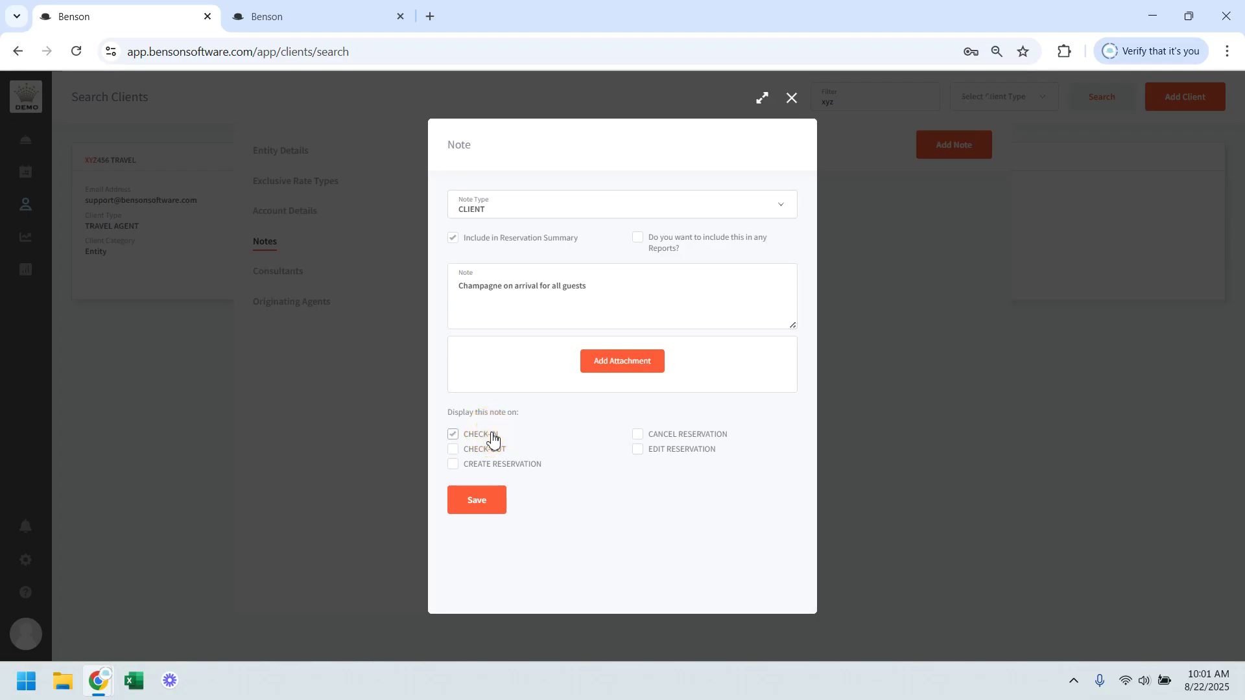
click(480, 511)
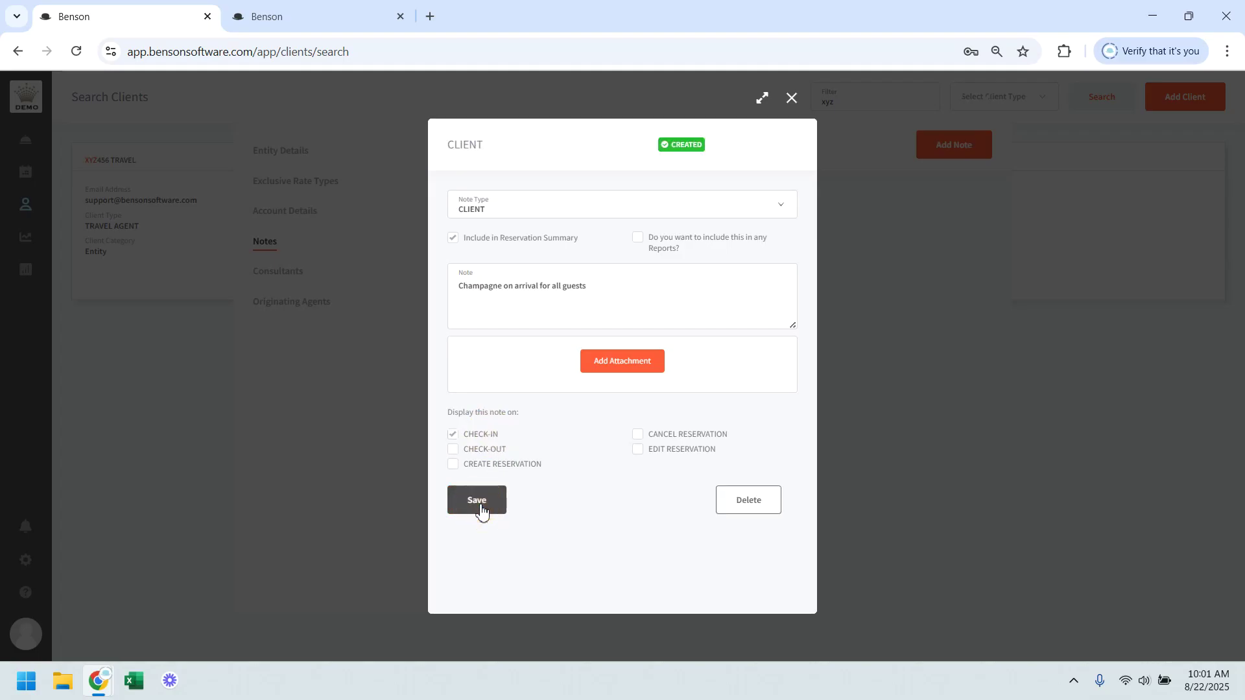
- Reopen the client's champagne note, save it again with the text Champagne on arrival for all guests, and close it
click(799, 105)
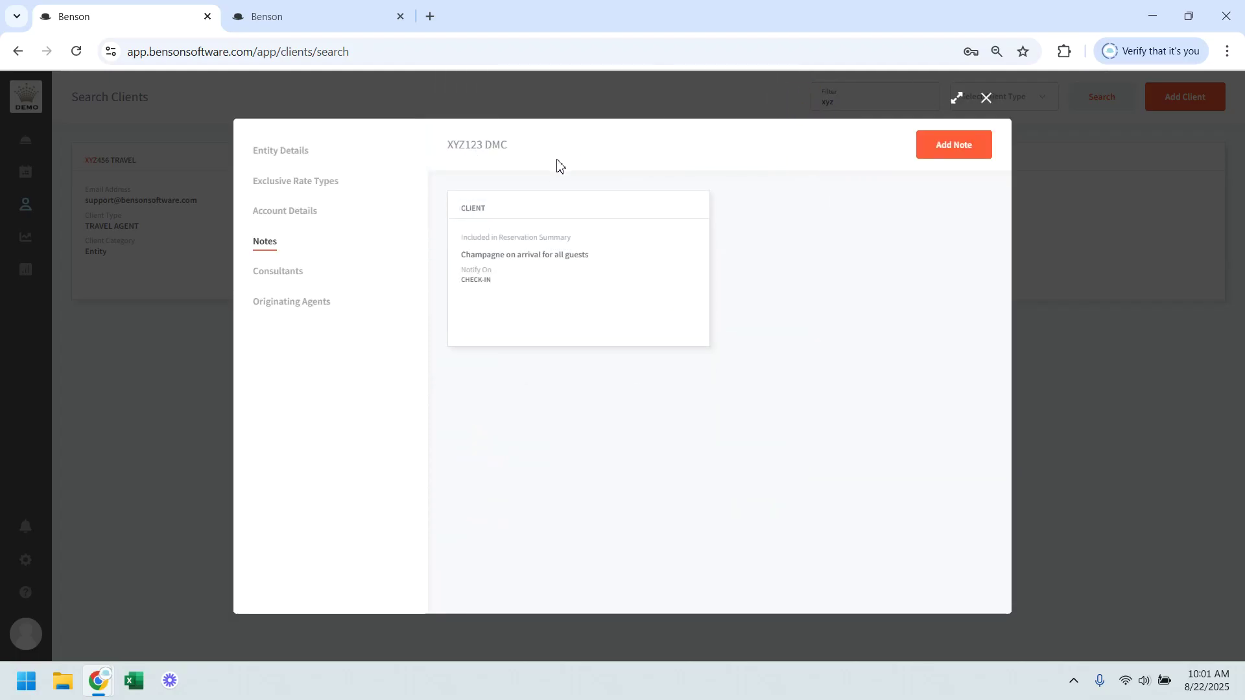
mouse_move(577, 240)
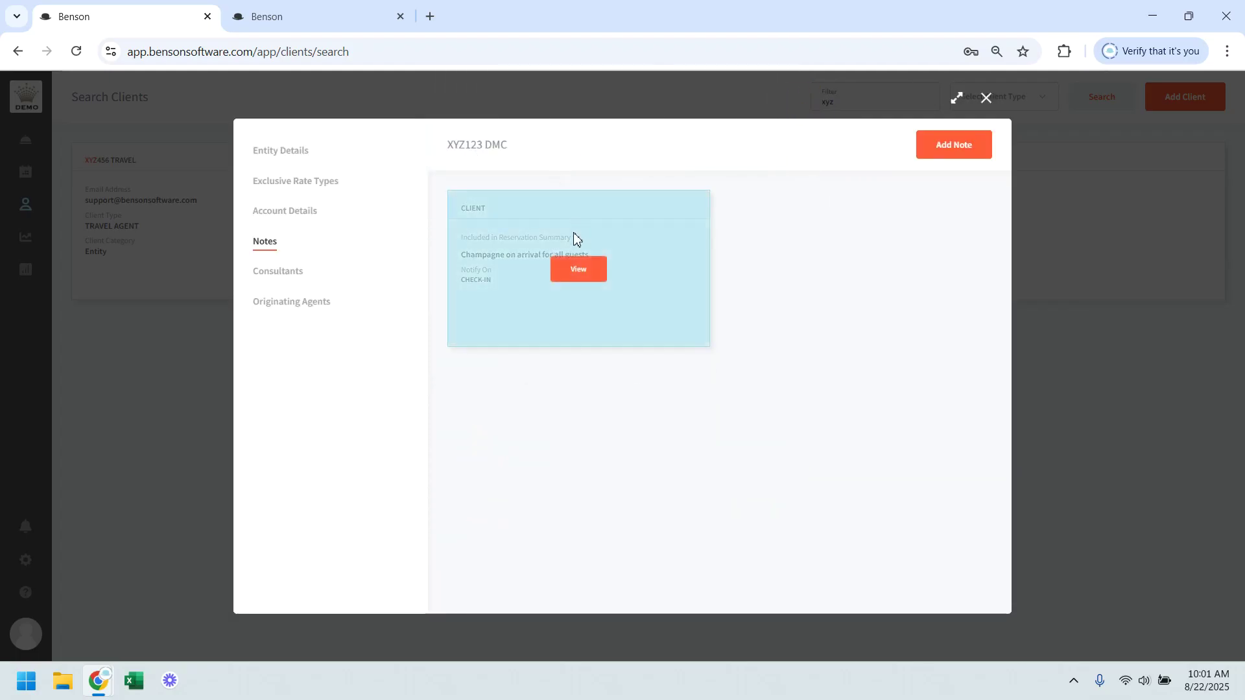
click(578, 276)
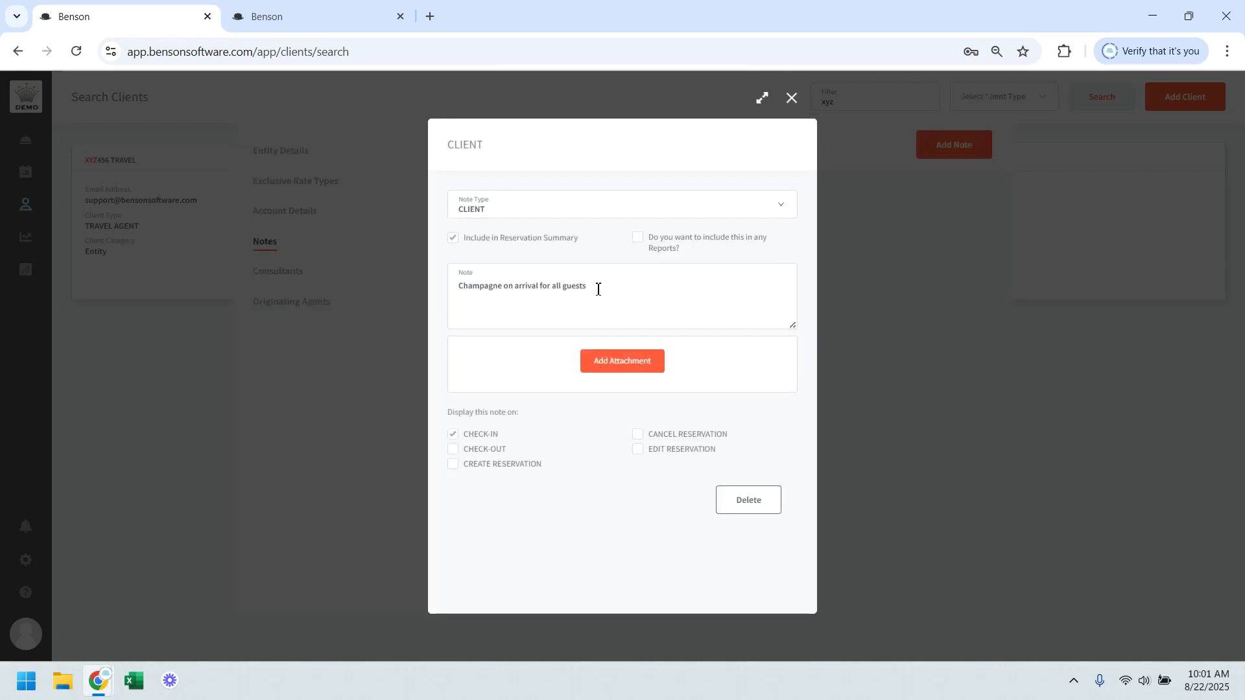
click(597, 289)
key(BackSpace)
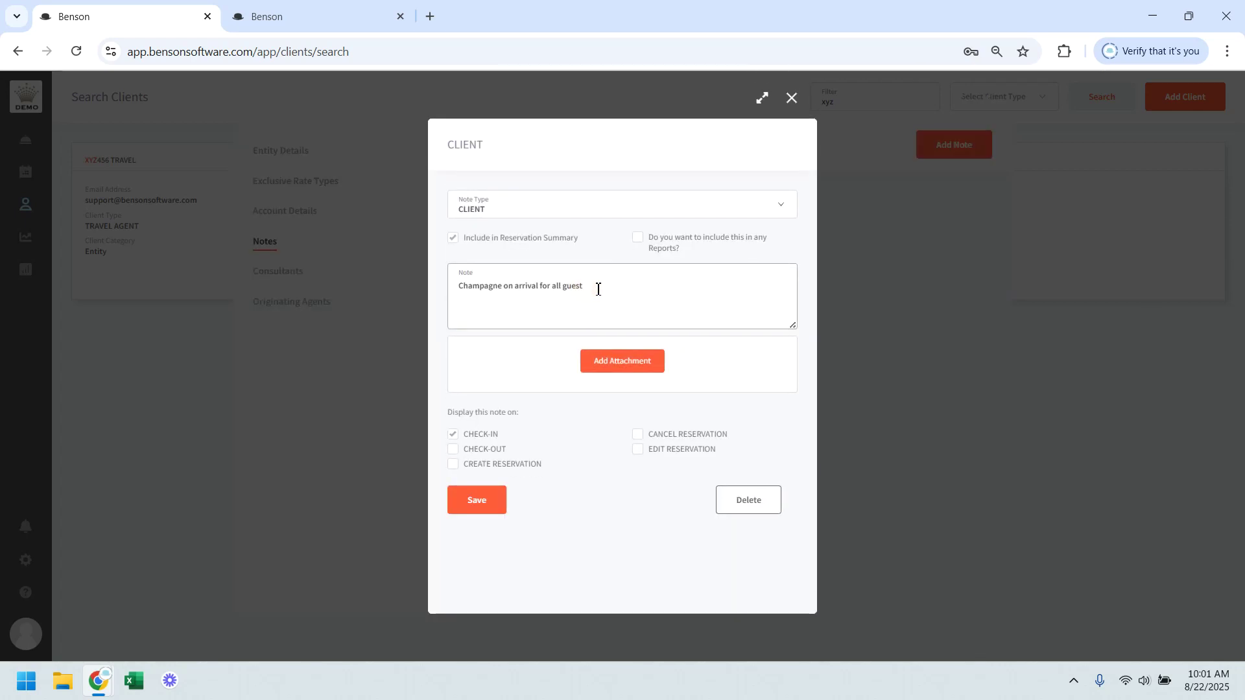
text(s)
click(481, 506)
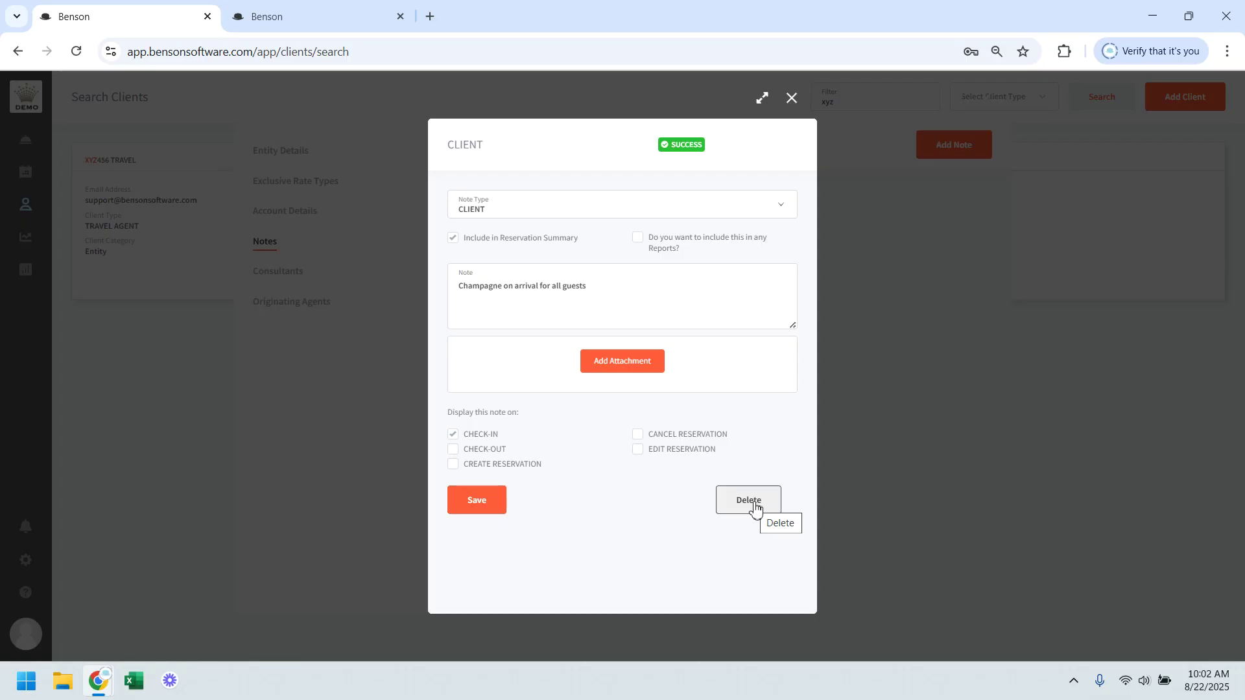
click(790, 99)
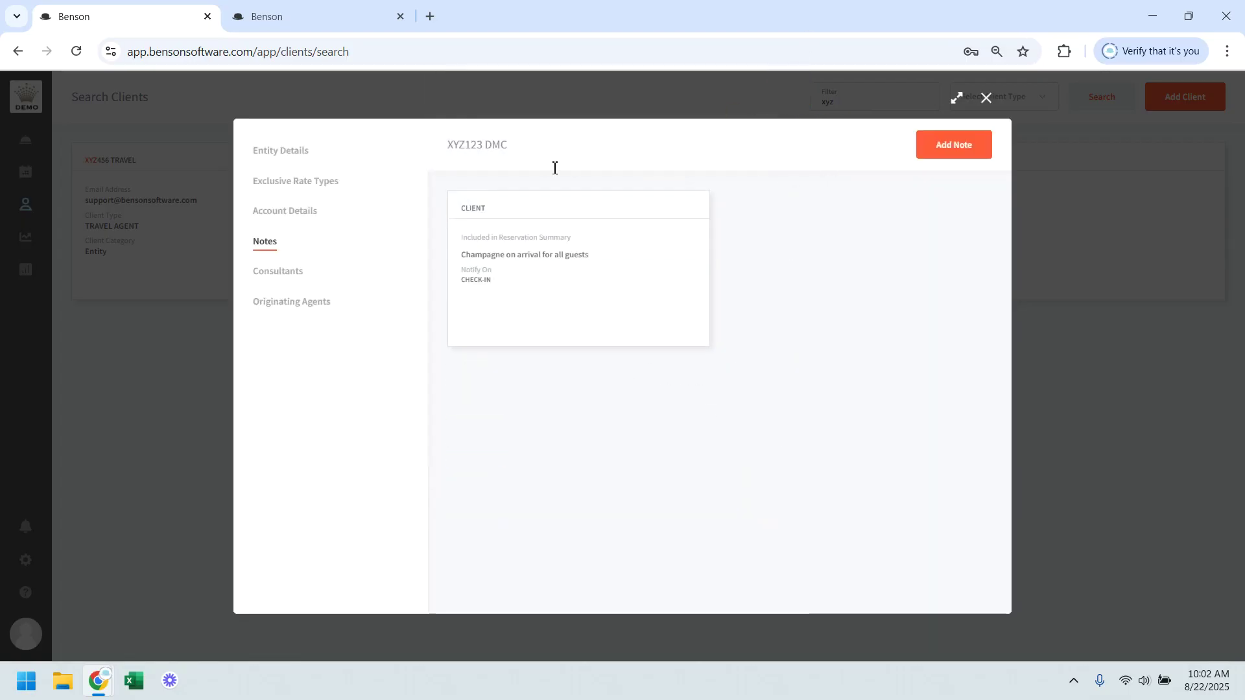
- Add a consultant to XYZ123 DMC with the consultant's name and email address, save the details and close them
click(281, 284)
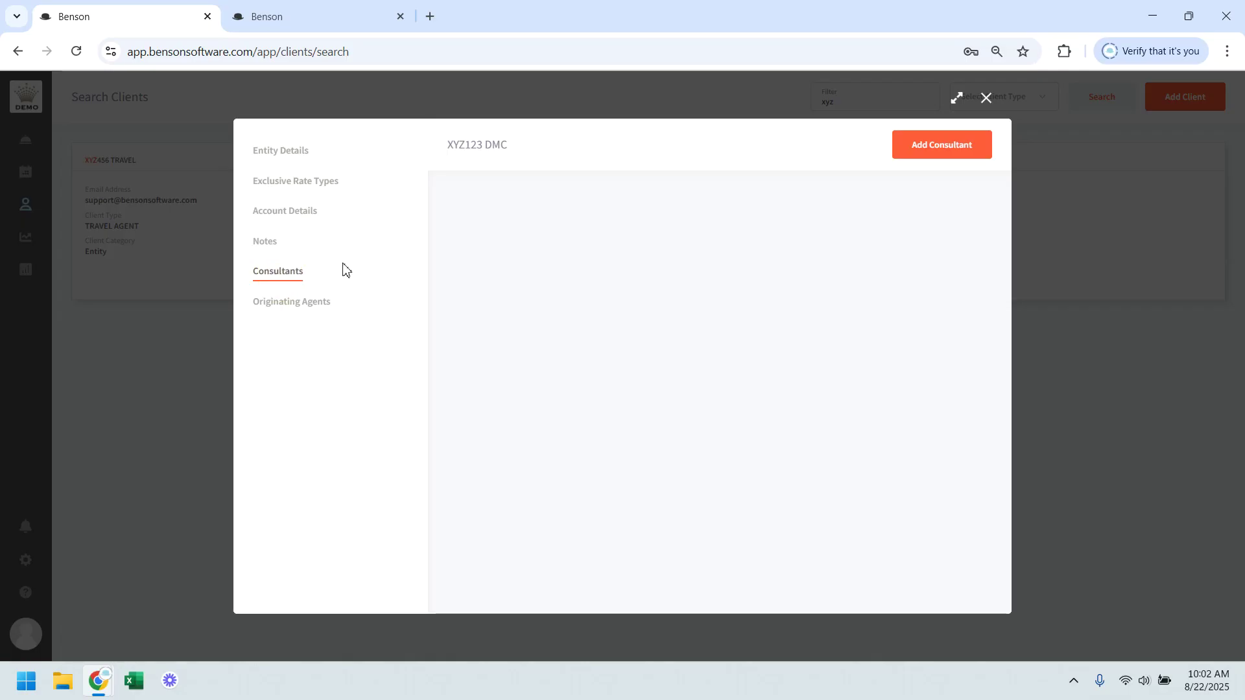
click(932, 152)
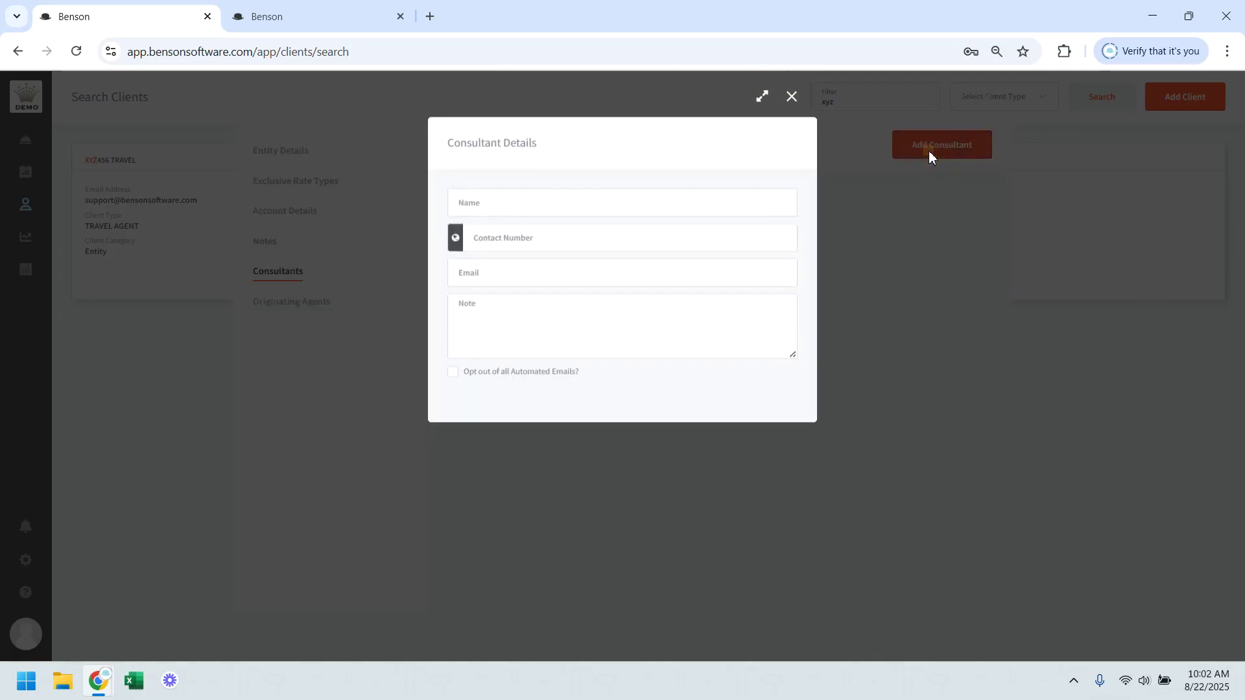
click(575, 196)
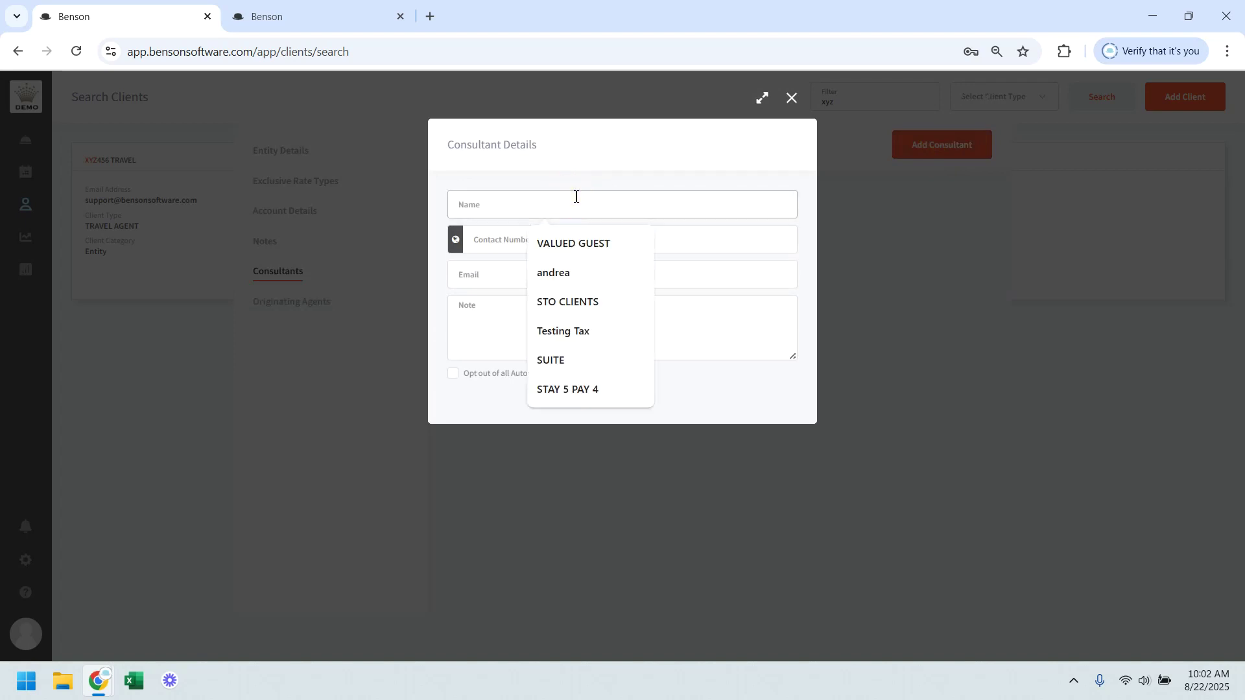
text(Andrea)
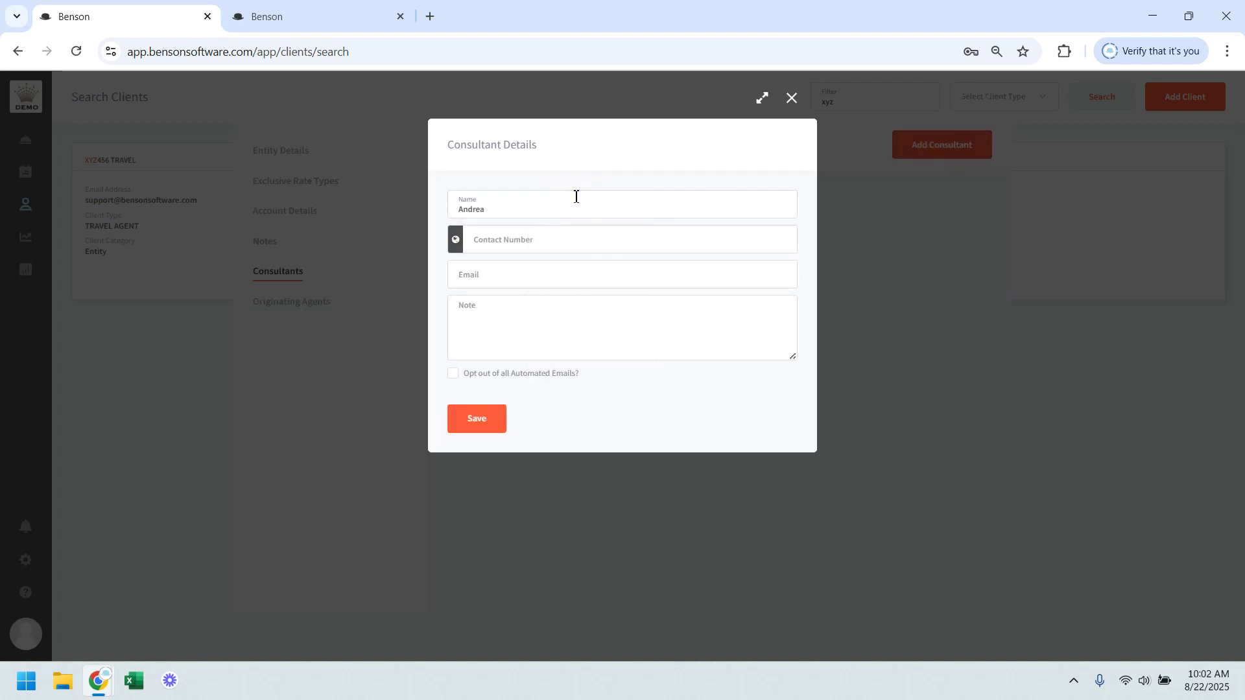
click(486, 271)
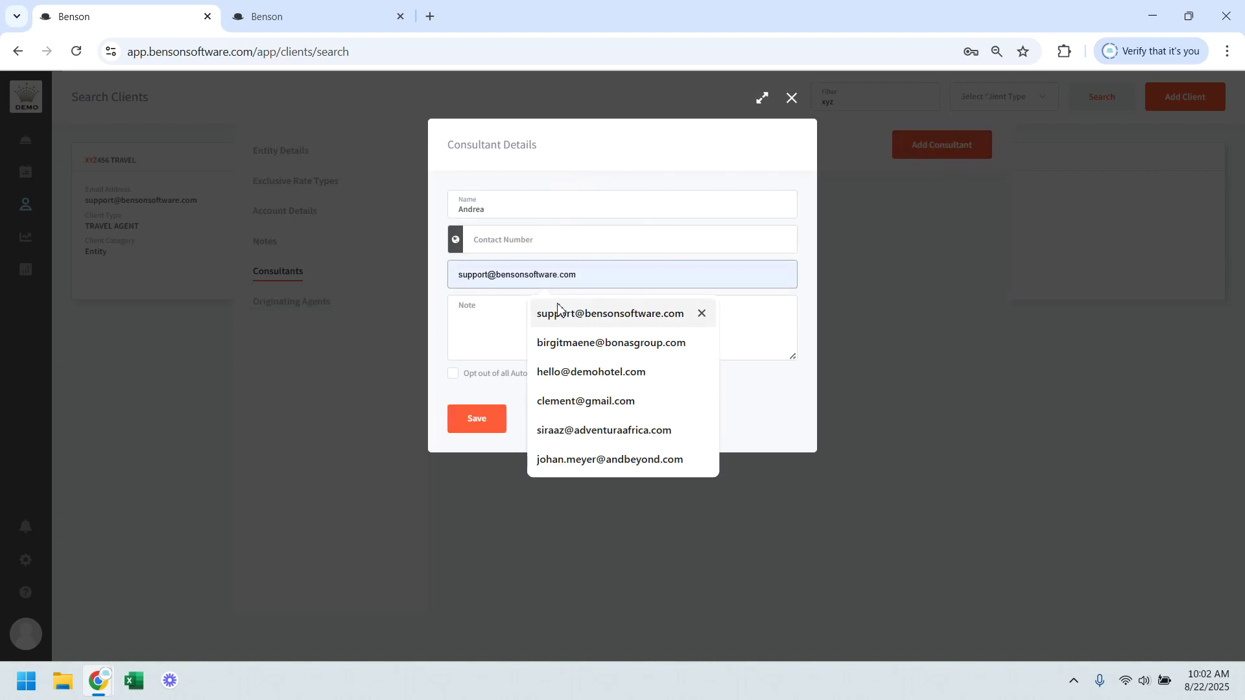
click(559, 305)
click(550, 318)
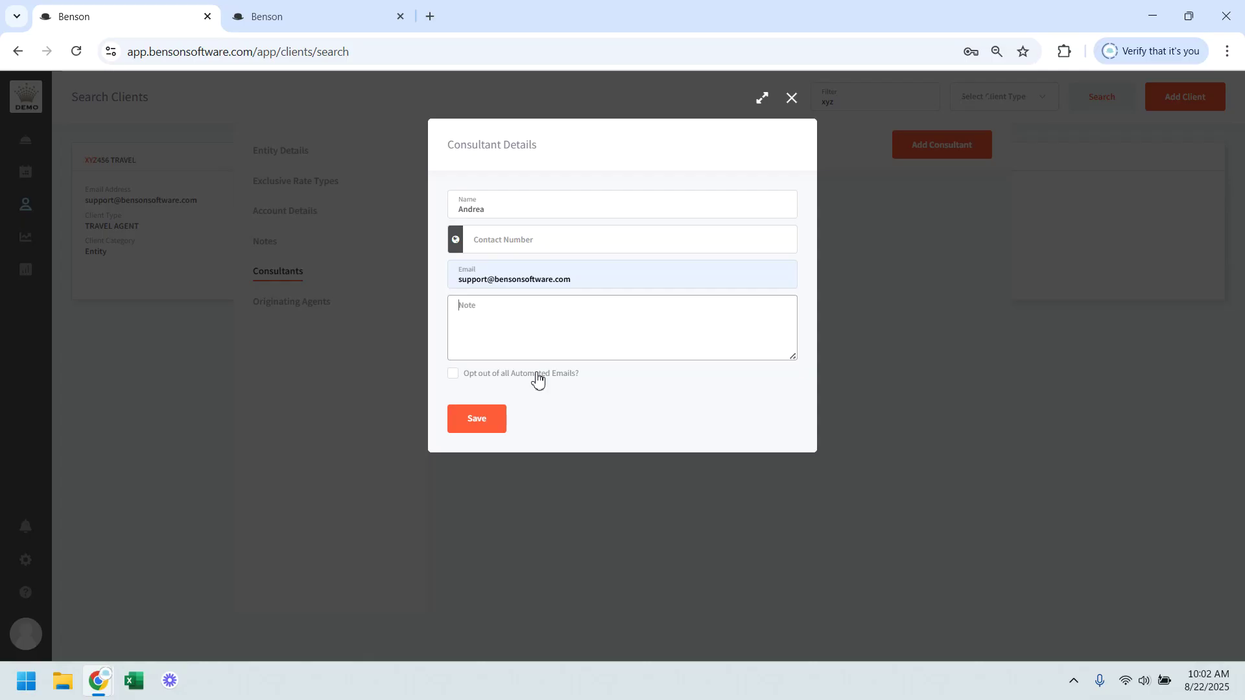
click(492, 425)
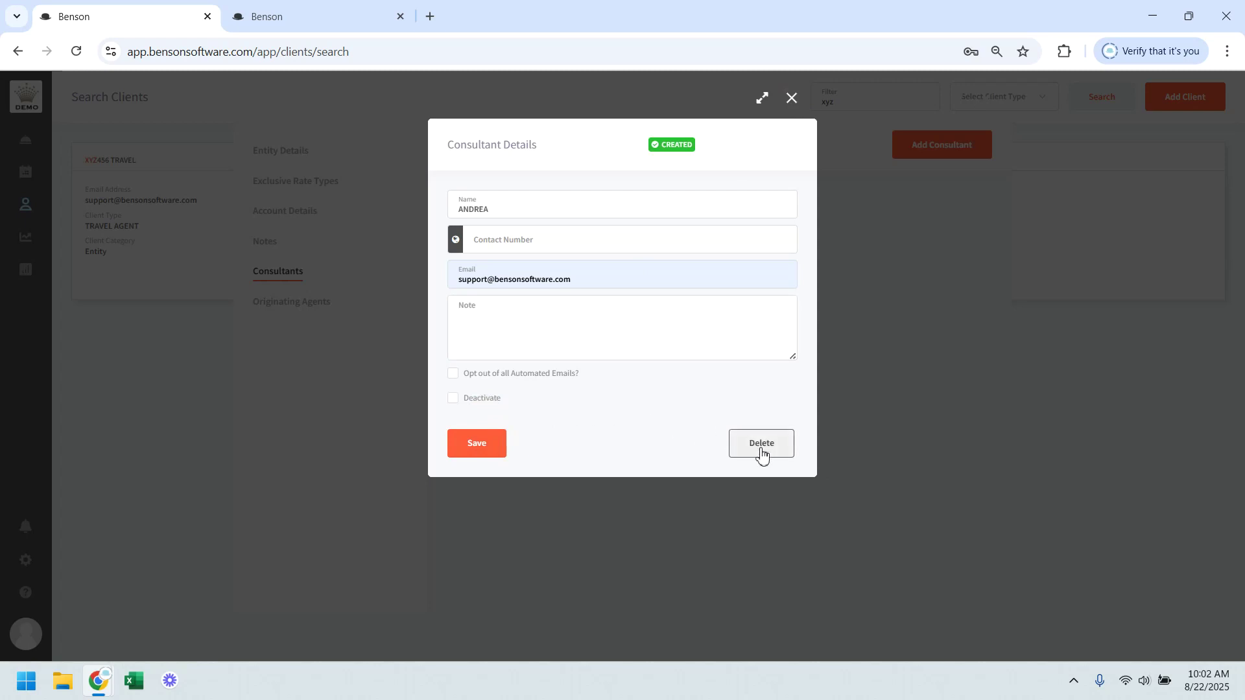
click(792, 99)
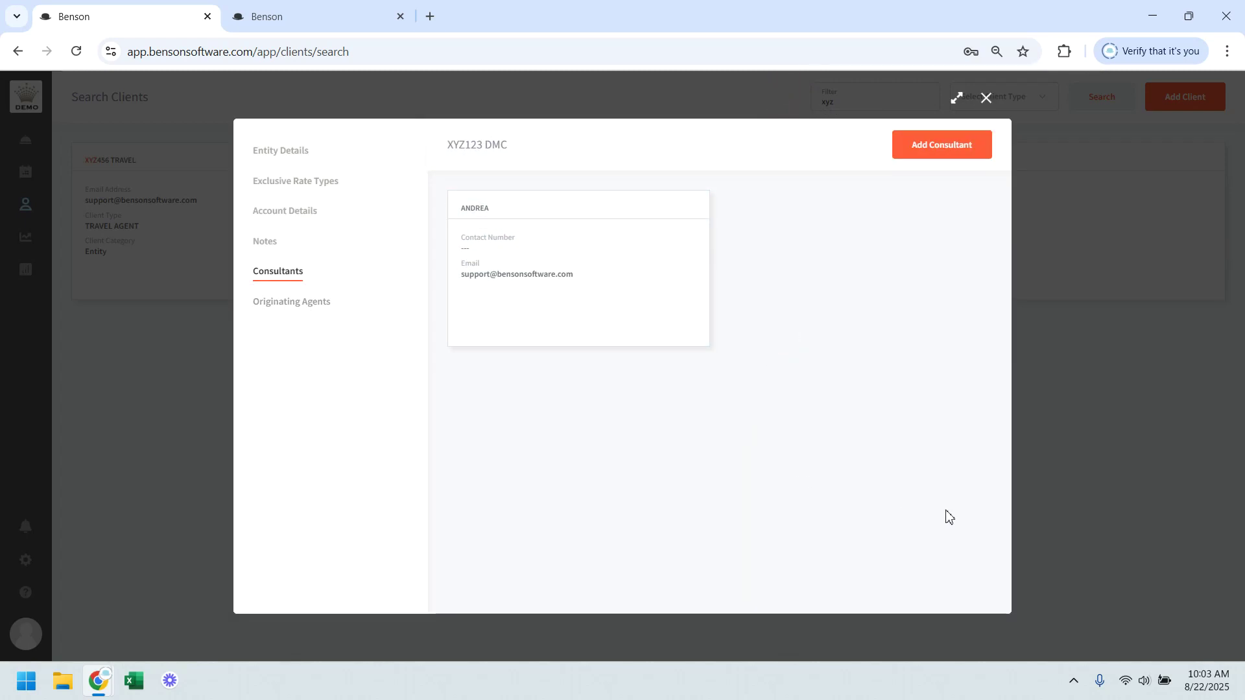
- Make an originating agent always required for XYZ123 DMC and link ABCDXYZ TRAVEL AGENT, searching for abc
click(312, 314)
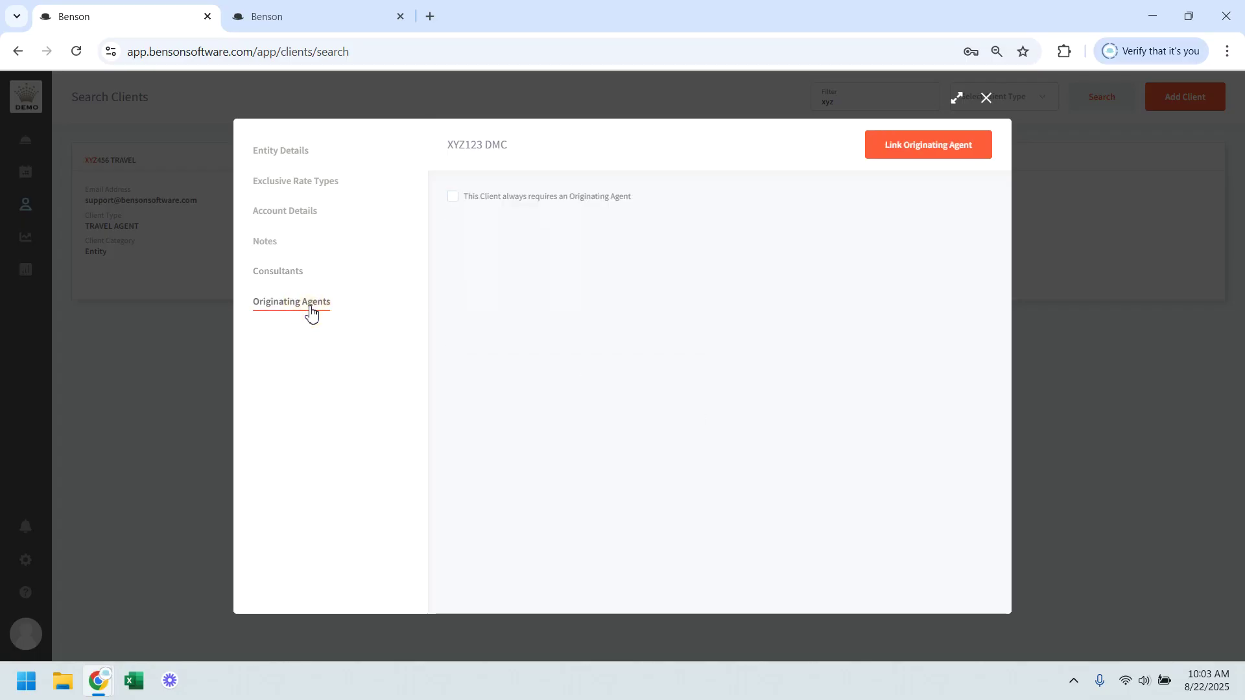
click(584, 204)
click(910, 147)
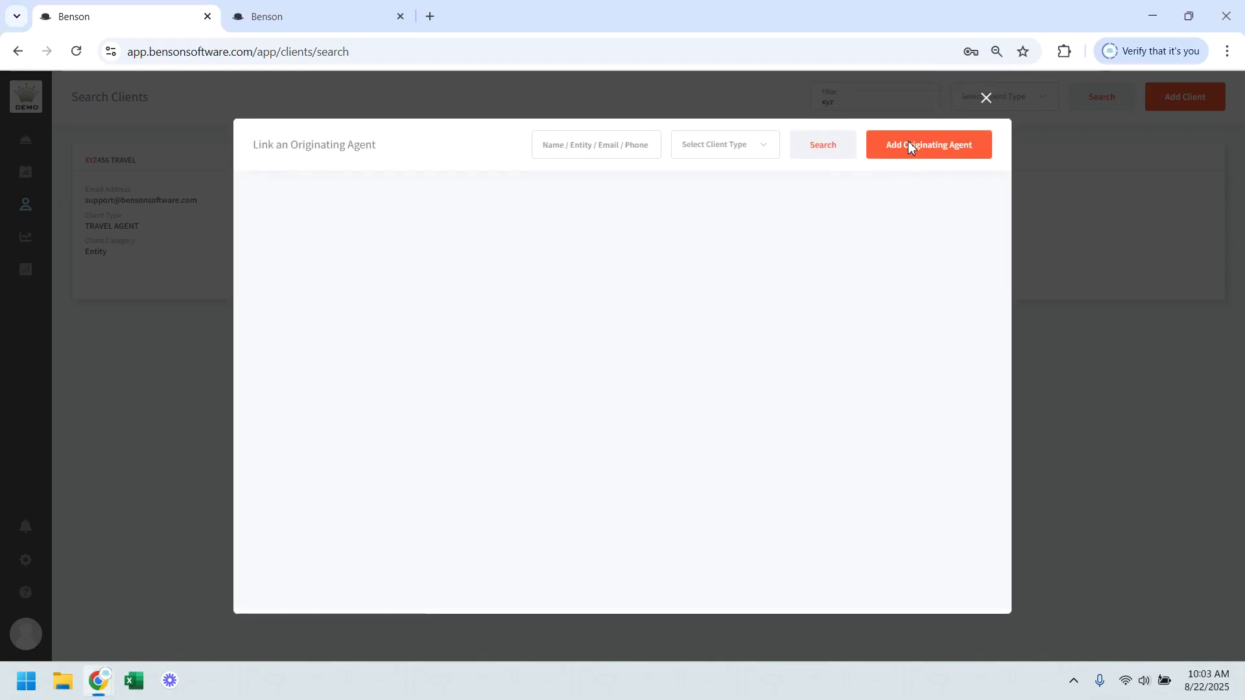
click(573, 148)
text(abc)
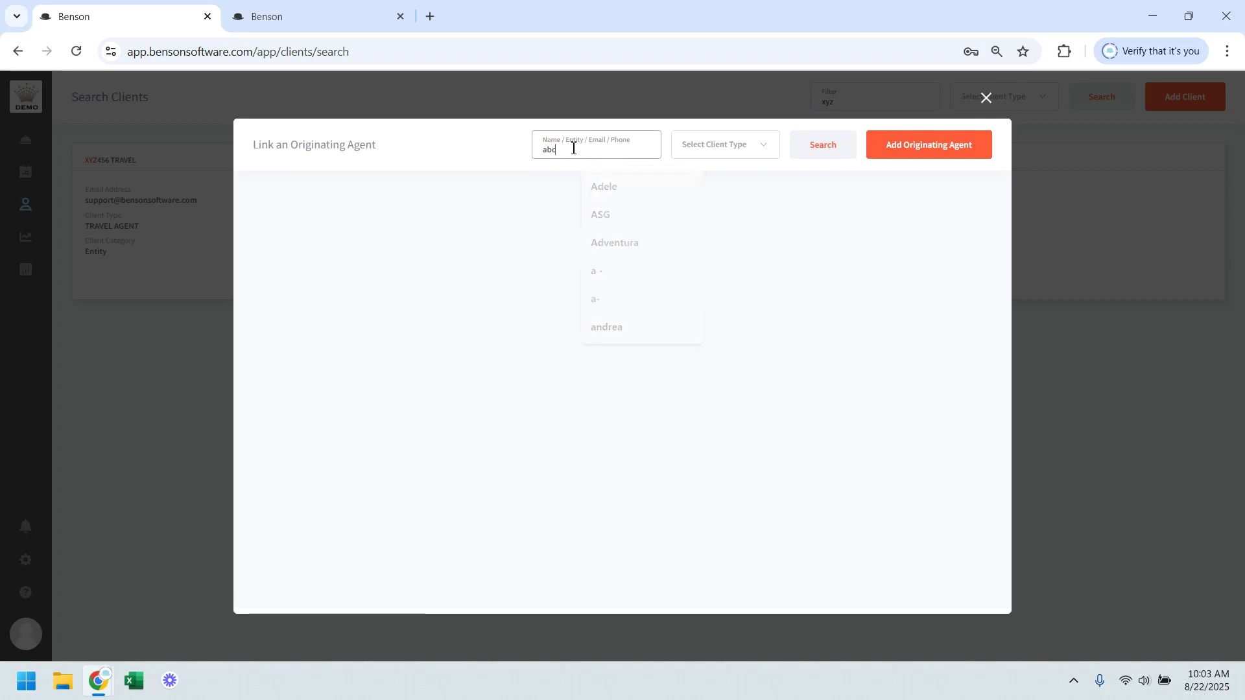
key(Return)
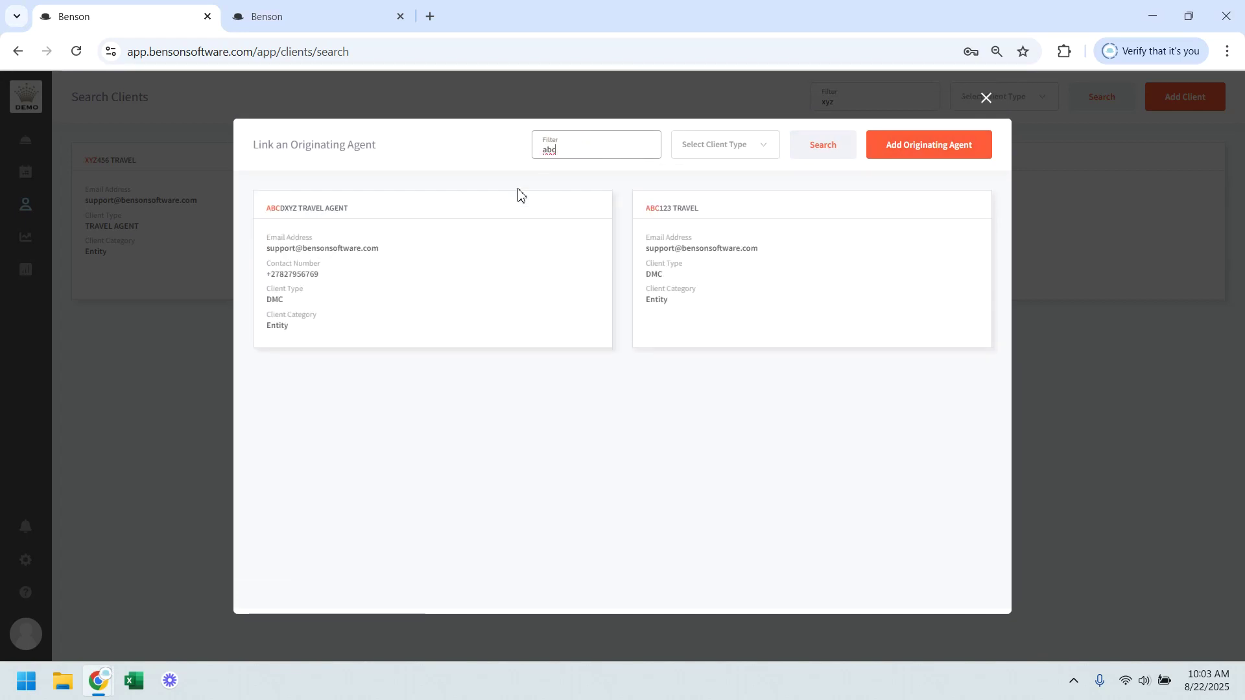
click(456, 282)
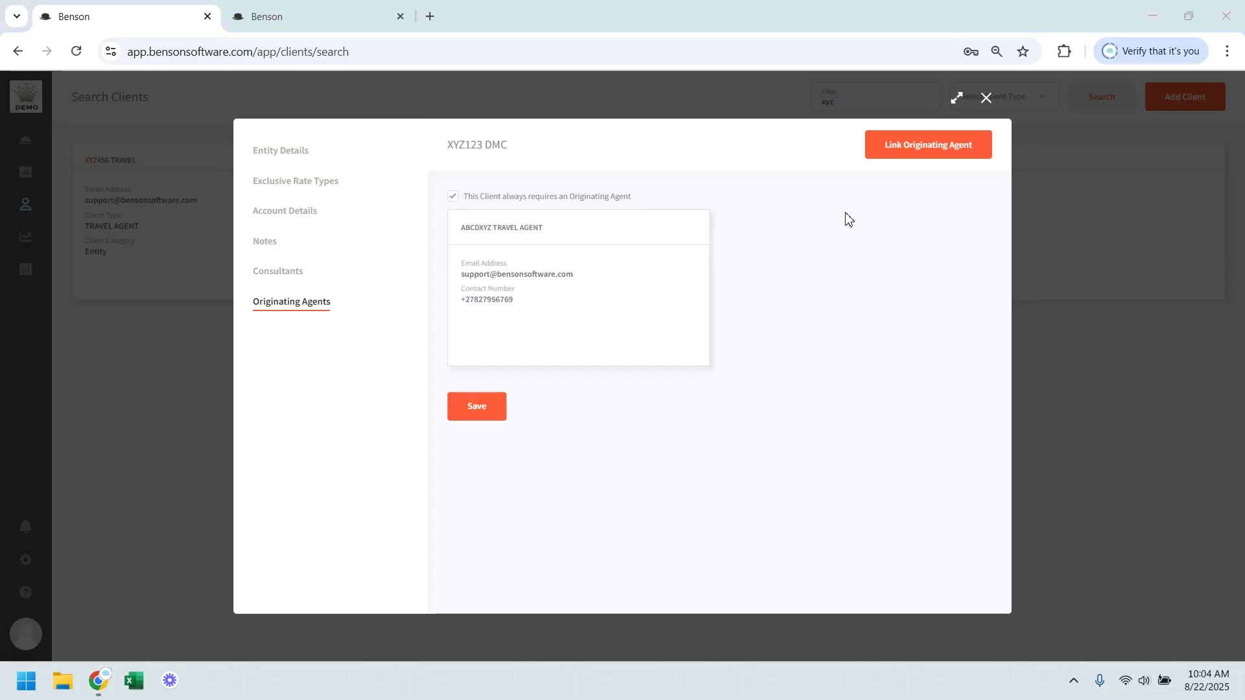
- Look at the form for adding a new originating agent and its client type options, and close it without entering anything
click(950, 147)
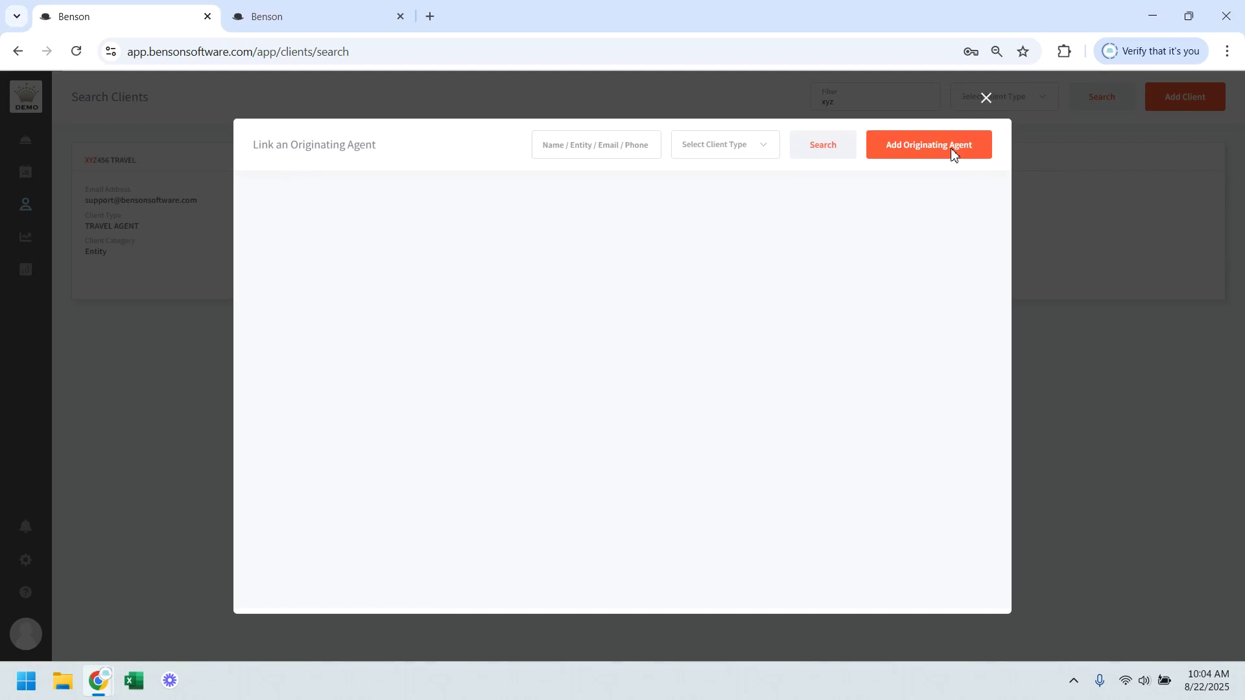
click(933, 151)
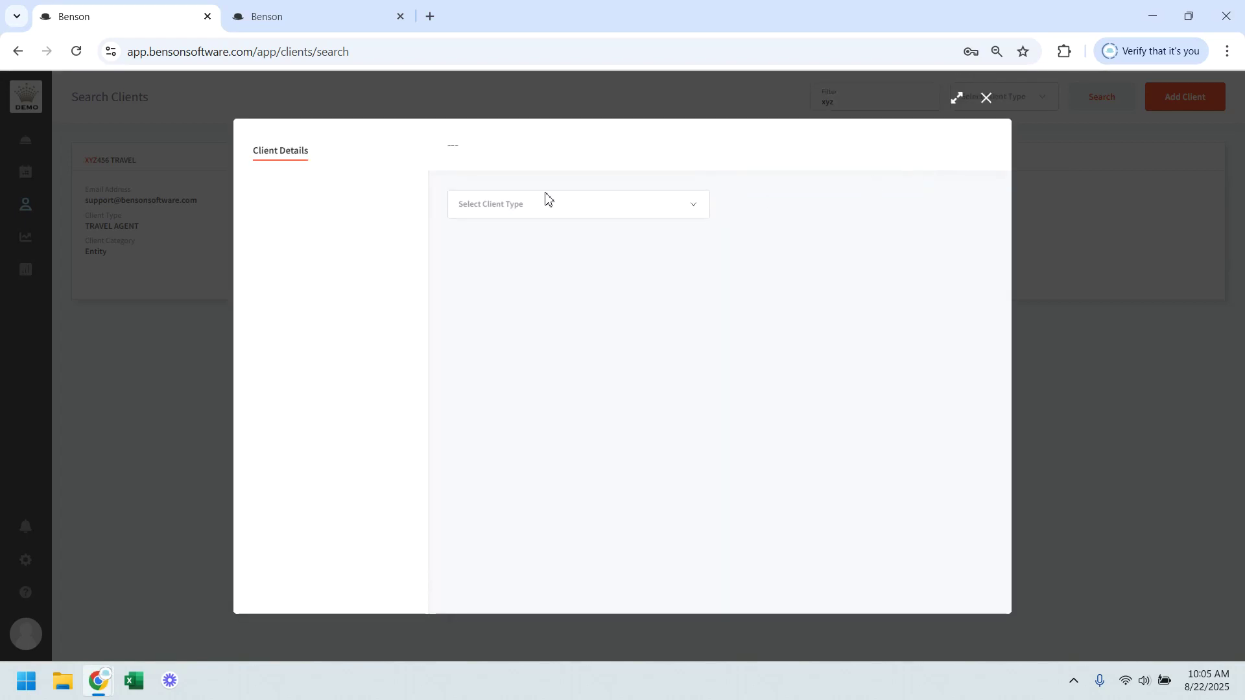
click(522, 205)
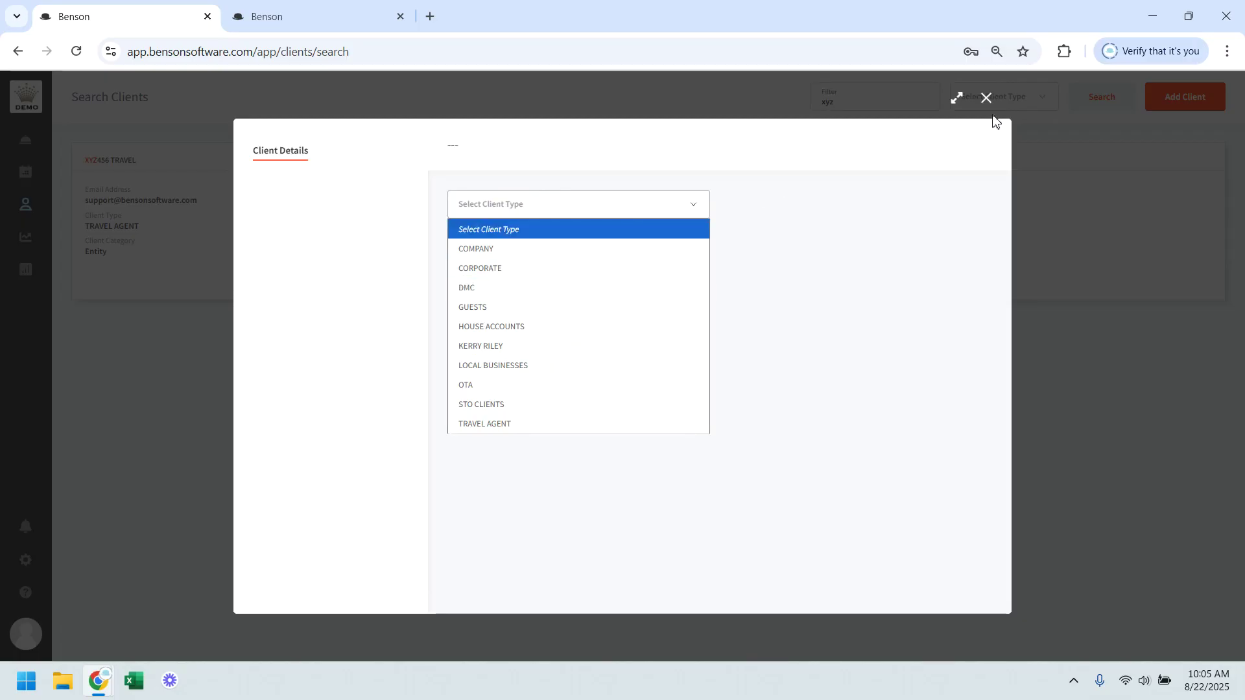
click(986, 98)
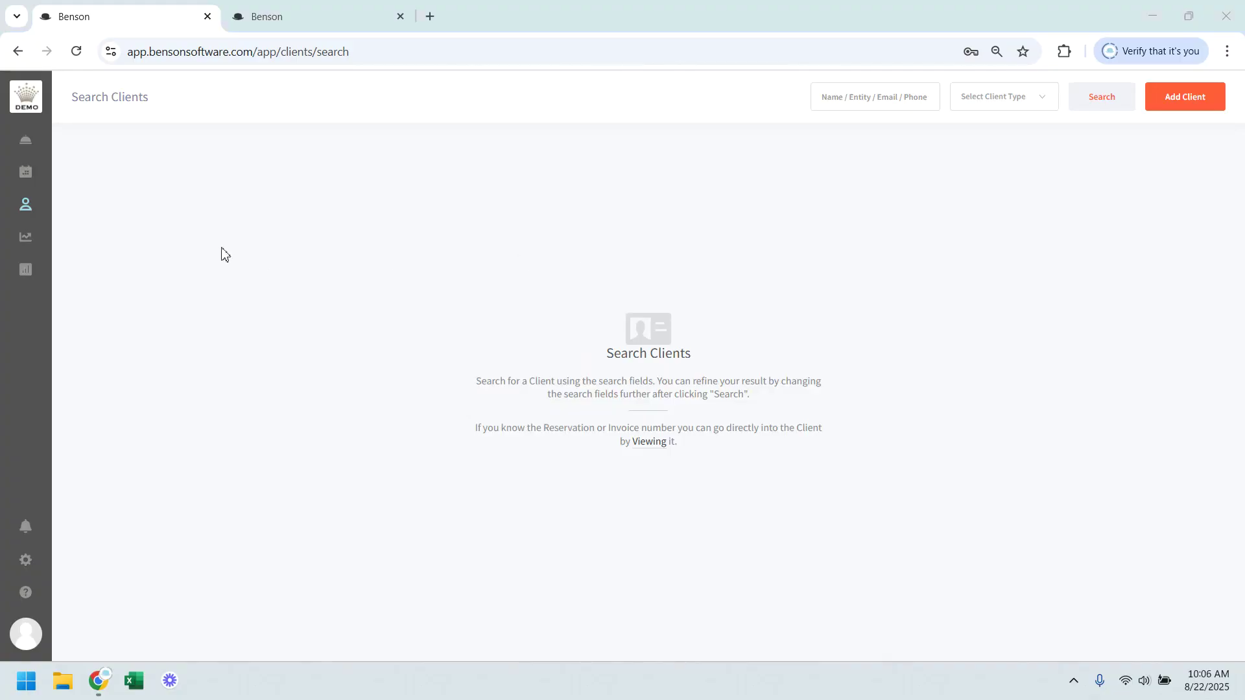
- Search the clients for xyz, view the ABCDXYZ TRAVEL AGENT record and close it
mouse_move(24, 209)
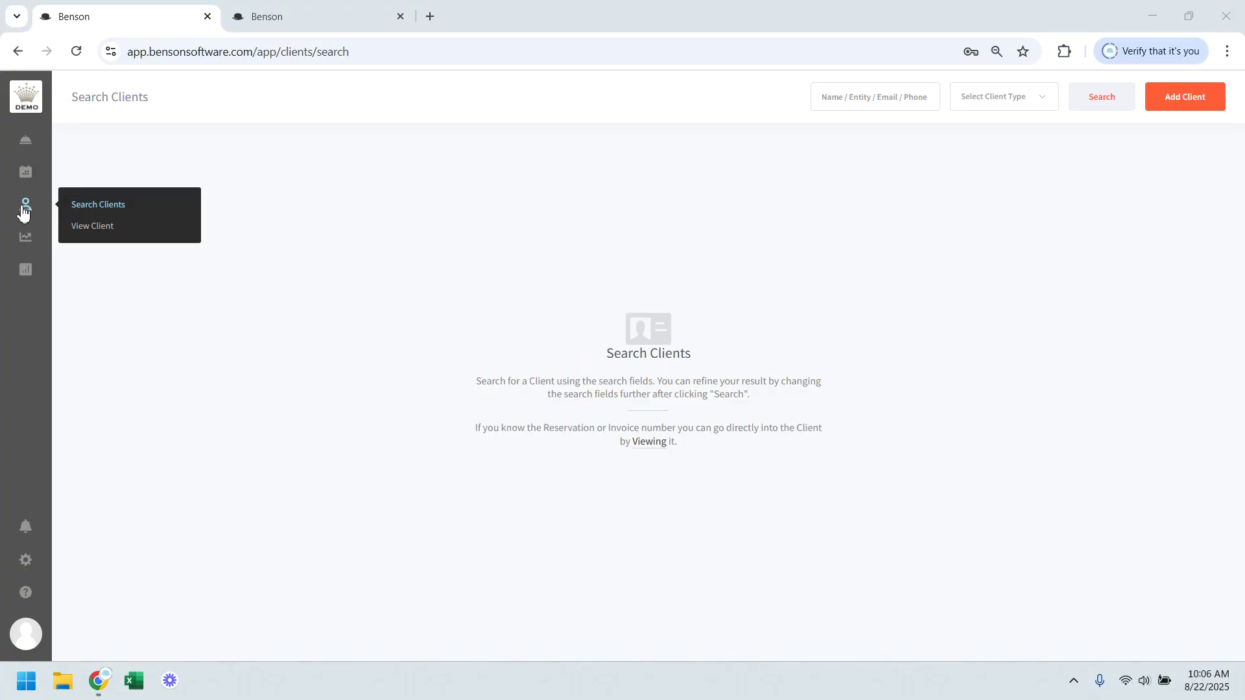
click(98, 206)
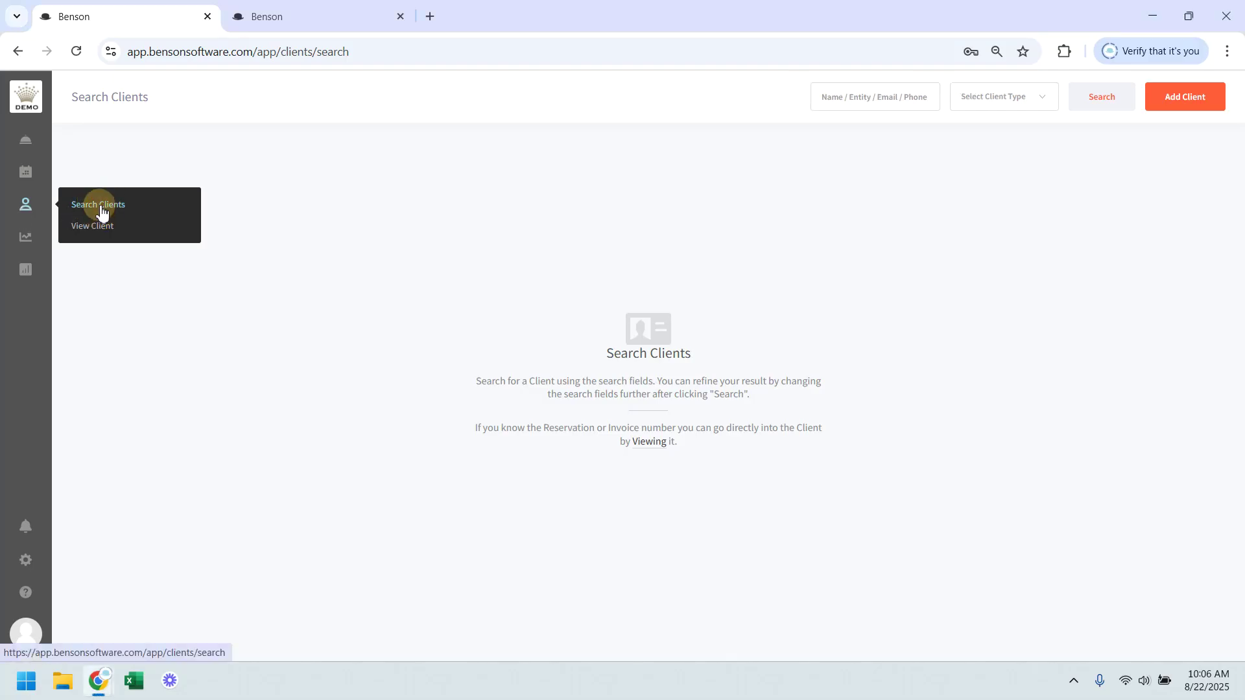
click(839, 285)
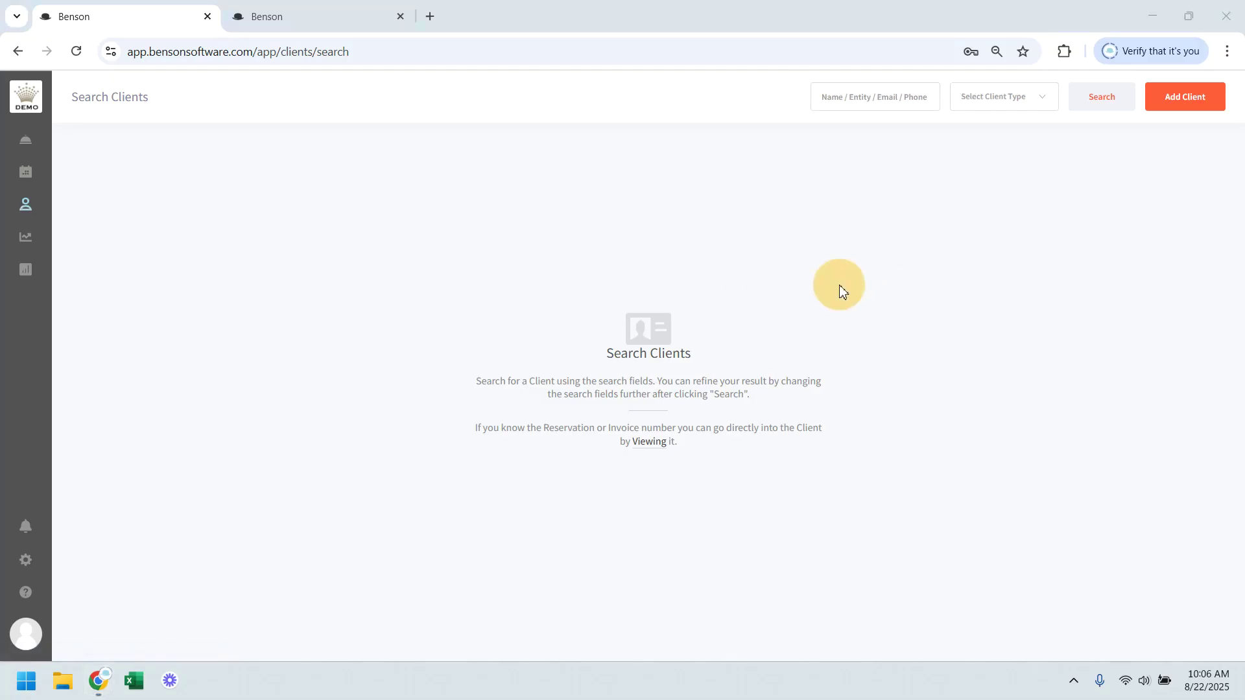
click(852, 101)
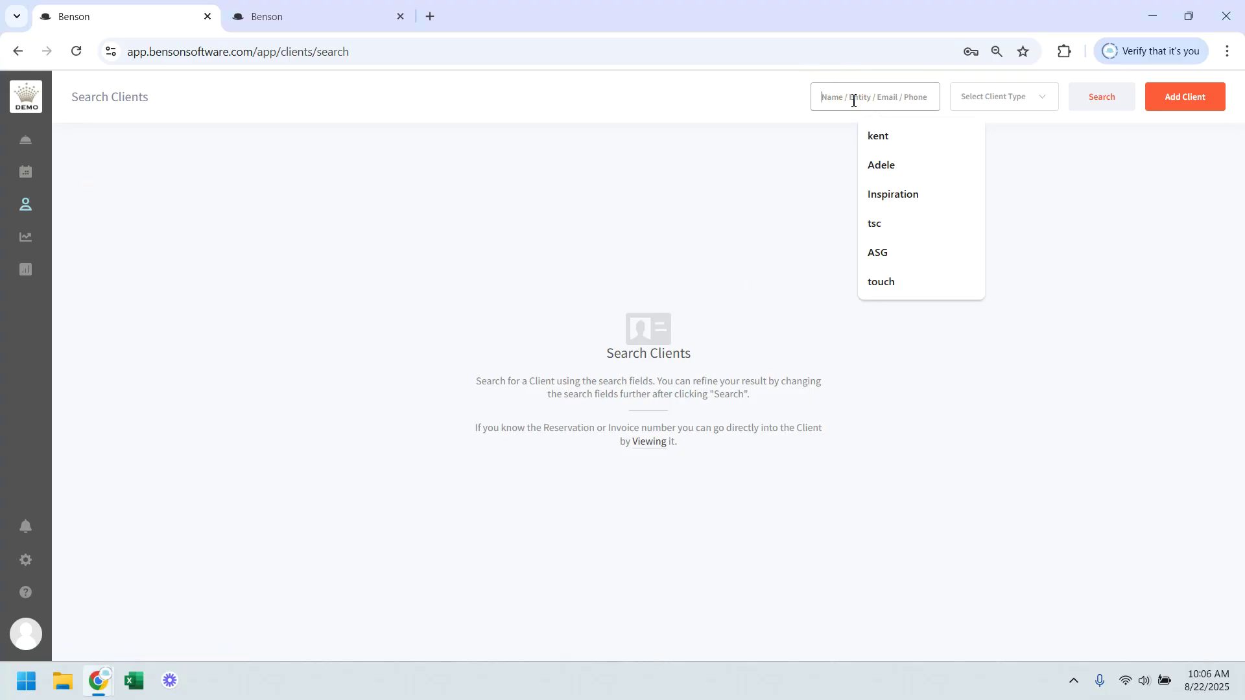
text(xyz)
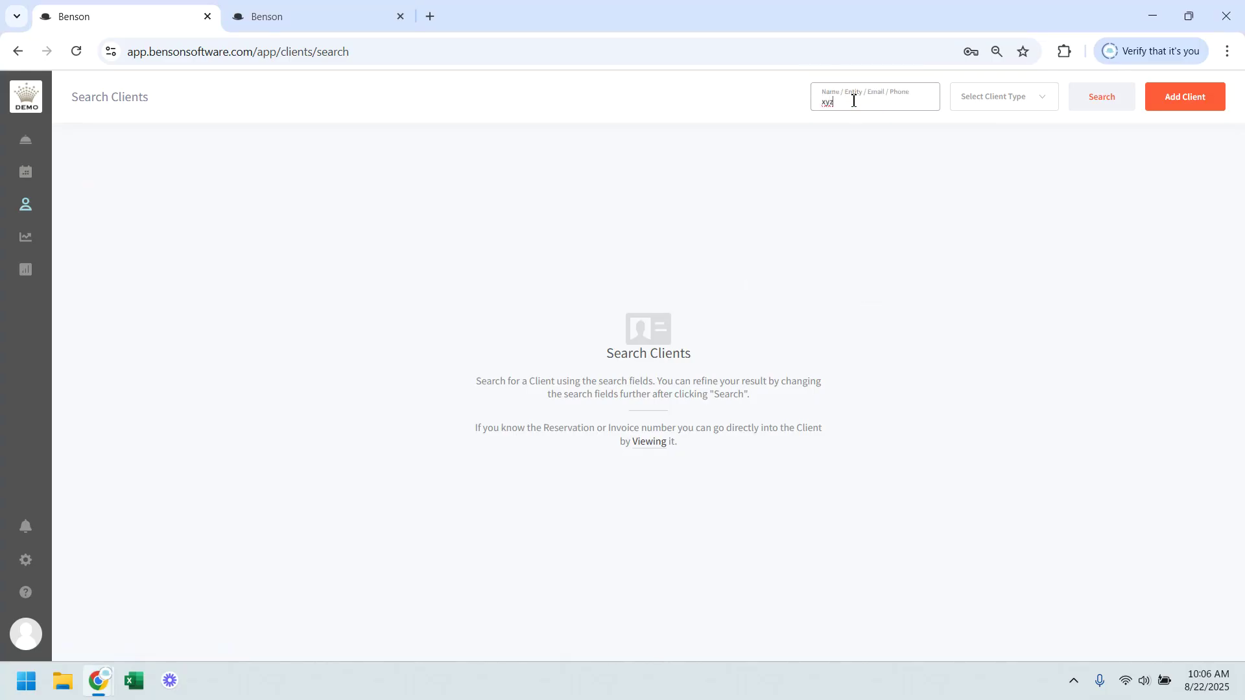
click(1111, 100)
mouse_move(678, 170)
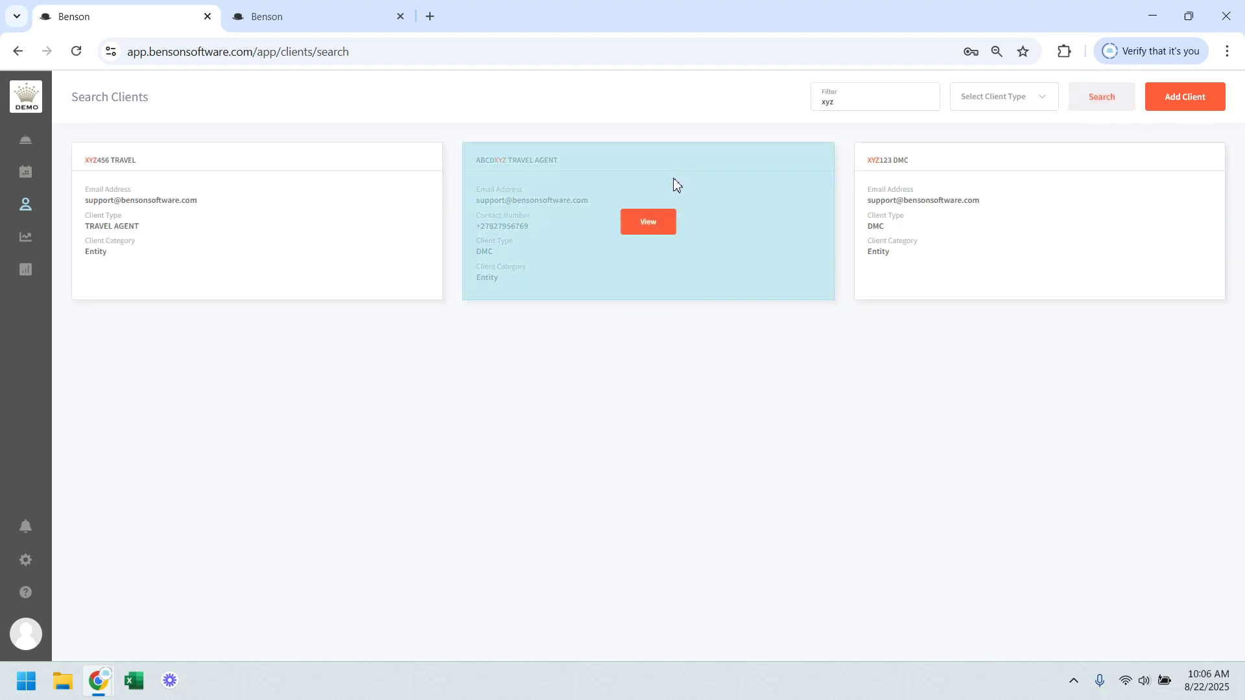
click(654, 224)
click(986, 99)
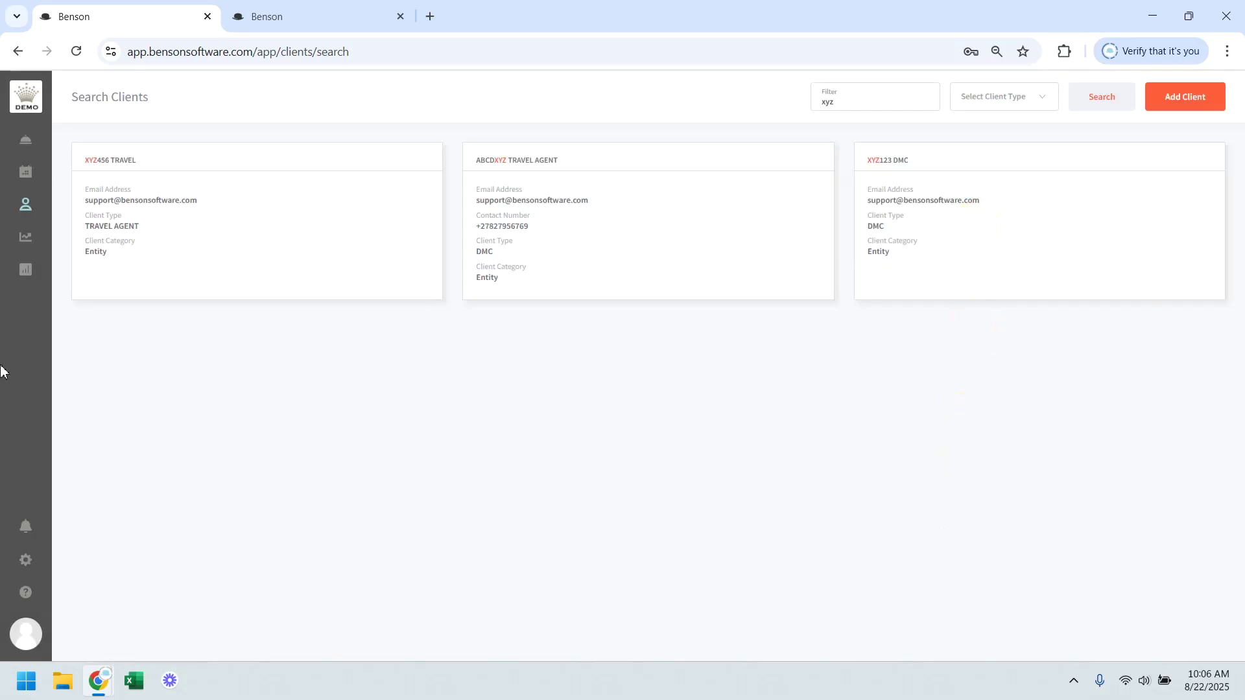
click(36, 452)
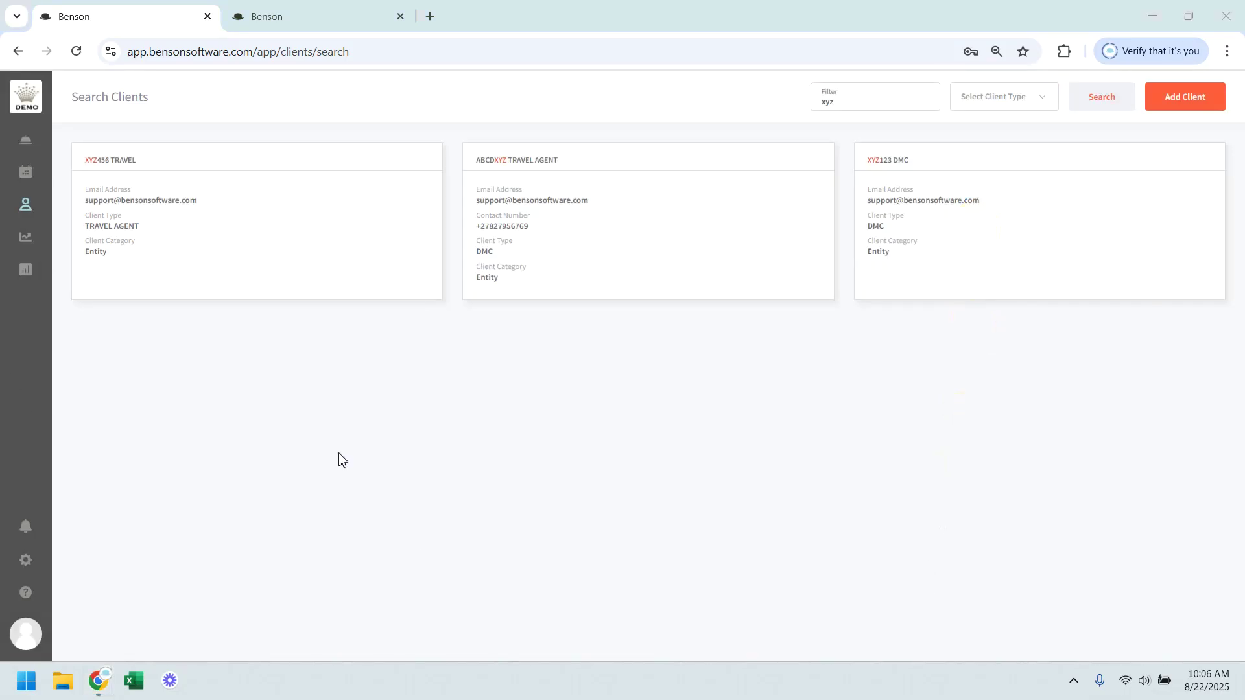